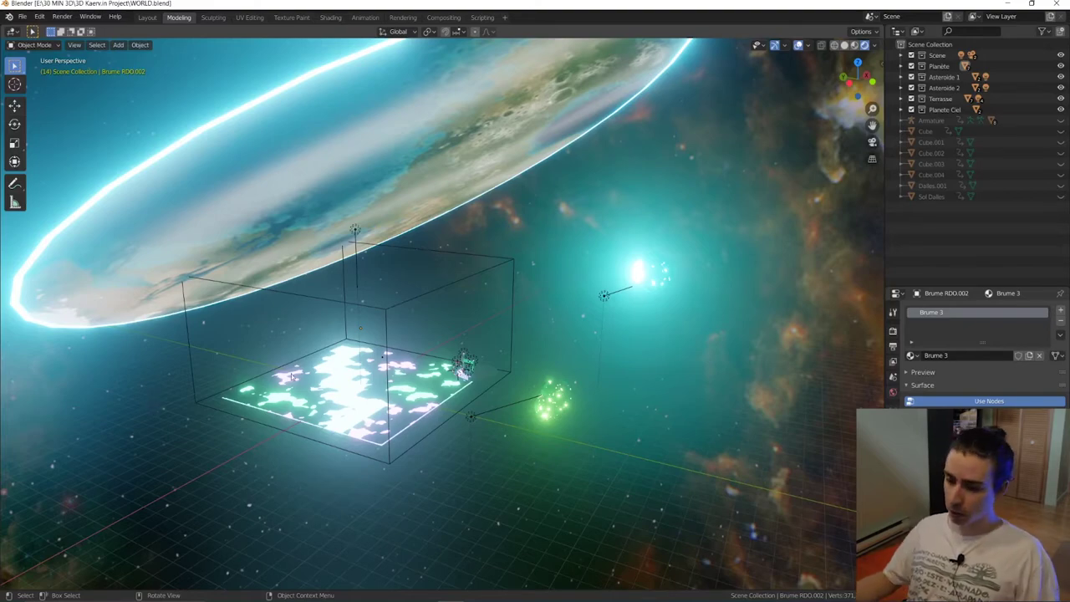
Step: Orbit and zoom around the finished space scene and its glowing floor patches
mouse_move(424, 377)
middle_mouse_down()
mouse_move(410, 378)
mouse_move(412, 362)
mouse_move(544, 405)
middle_mouse_up()
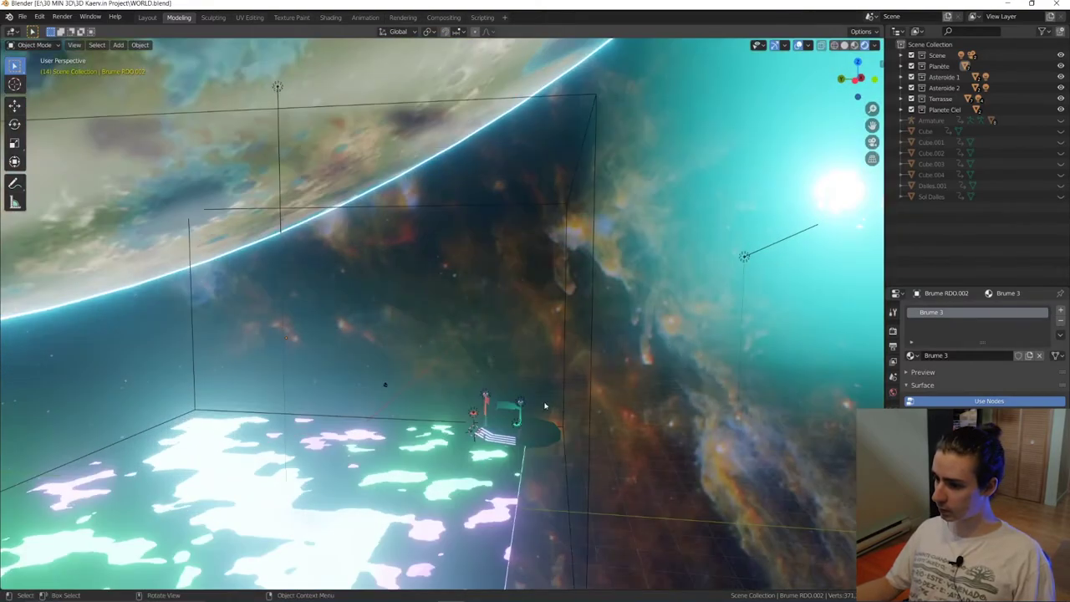
mouse_move(433, 493)
middle_mouse_down()
mouse_move(496, 358)
mouse_move(588, 372)
mouse_move(561, 382)
mouse_move(459, 370)
mouse_move(458, 359)
middle_mouse_up()
scroll(411, 365, "down", 4)
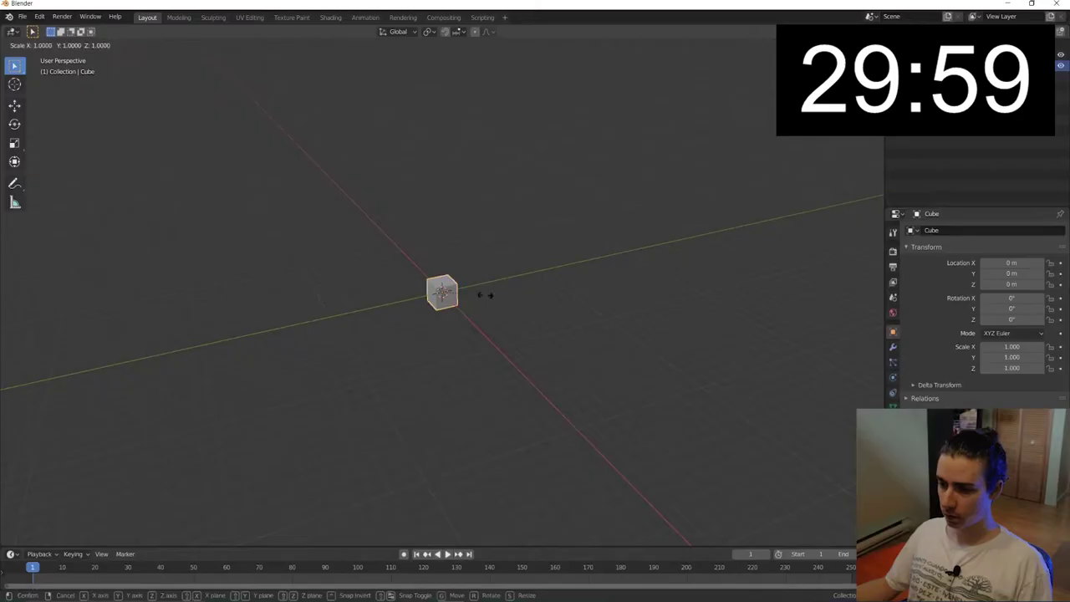
Step: Scale the cube up, raise it on Z and stretch it along Y into a long block
key("s")
left_click(719, 478)
key("g")
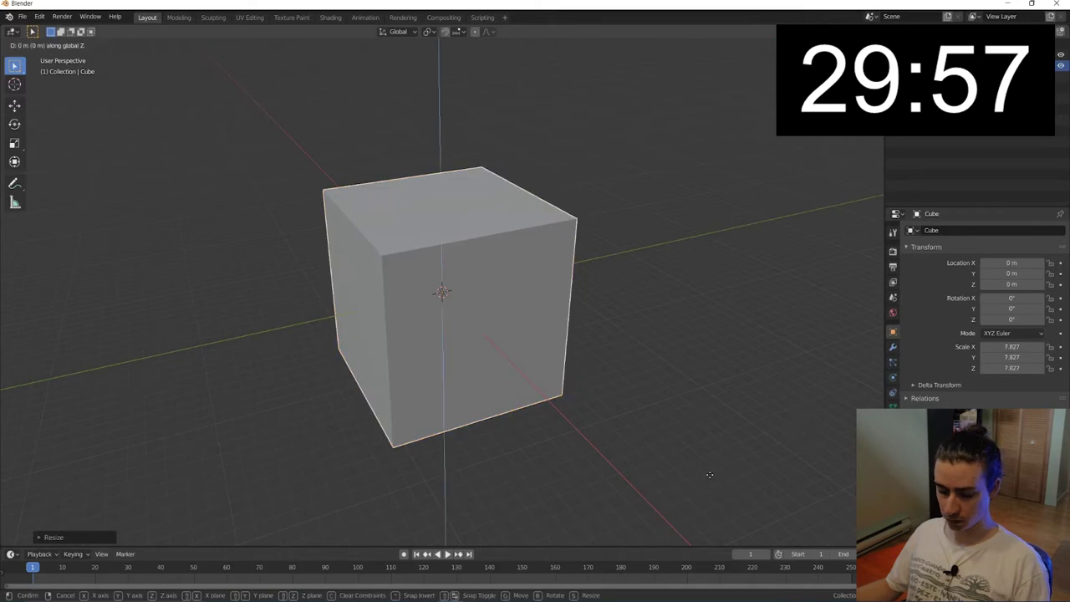
key("z")
left_click(585, 397)
middle_click_drag(586, 397, 551, 388)
key("s")
key("y")
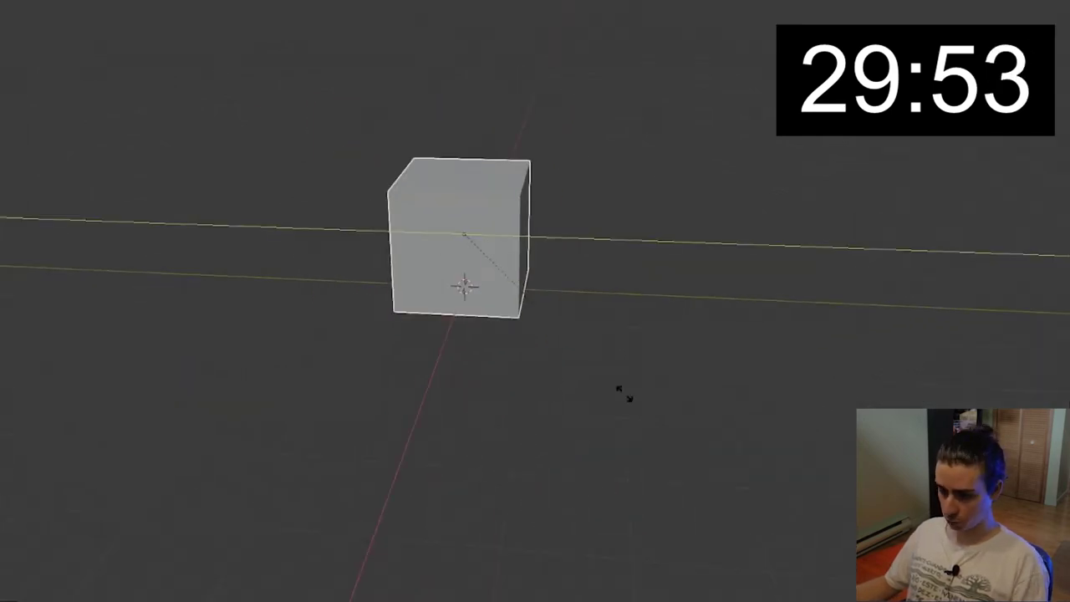
left_click(891, 376)
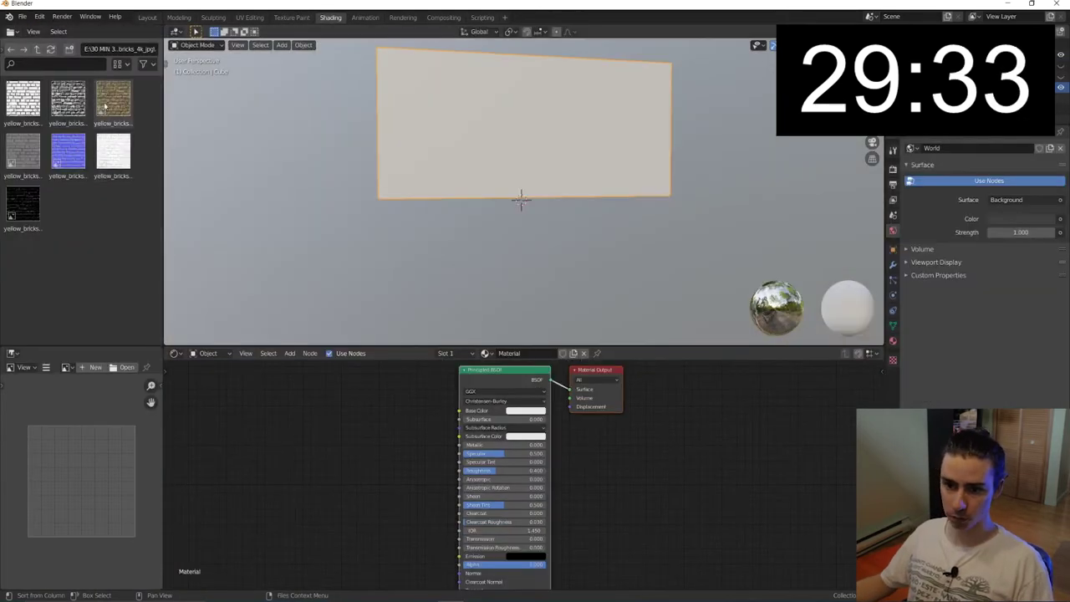
Step: Connect a yellow bricks image texture to the block's Base Color
left_click_drag(105, 107, 295, 422)
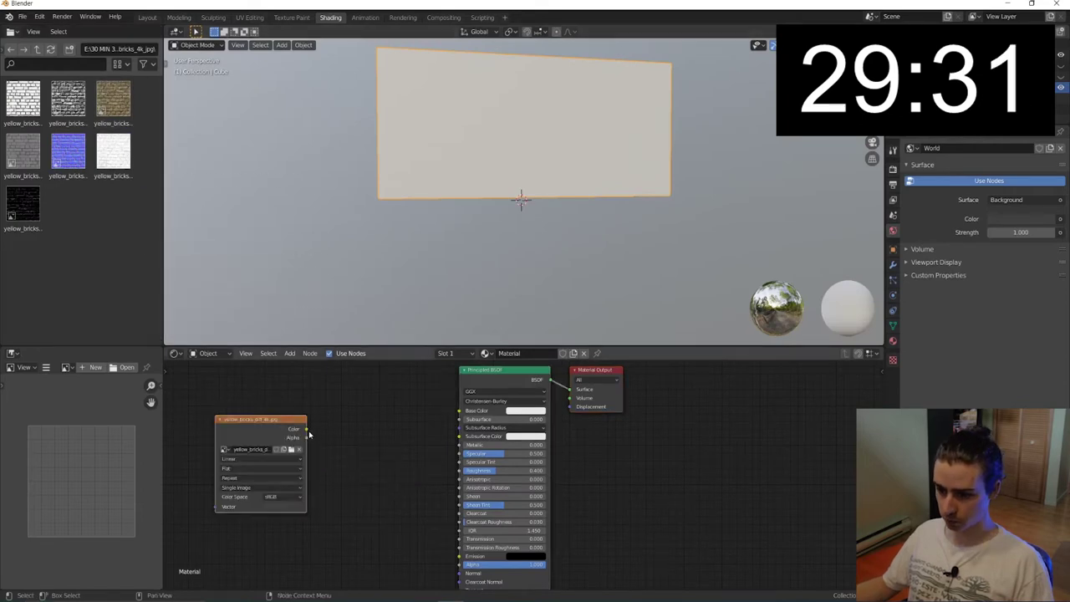
left_click_drag(466, 414, 462, 410)
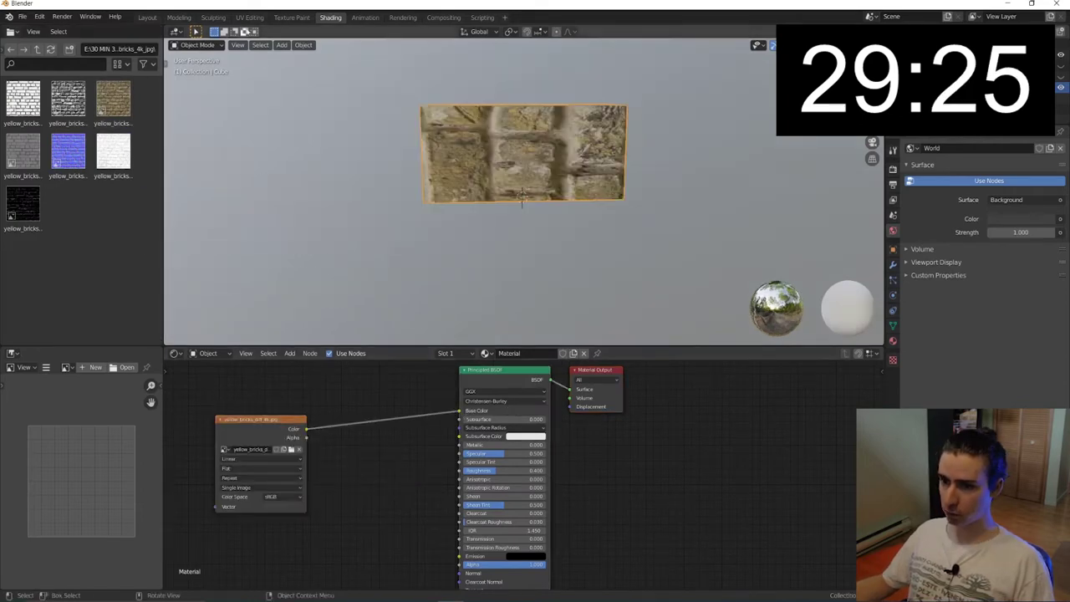
left_click(249, 17)
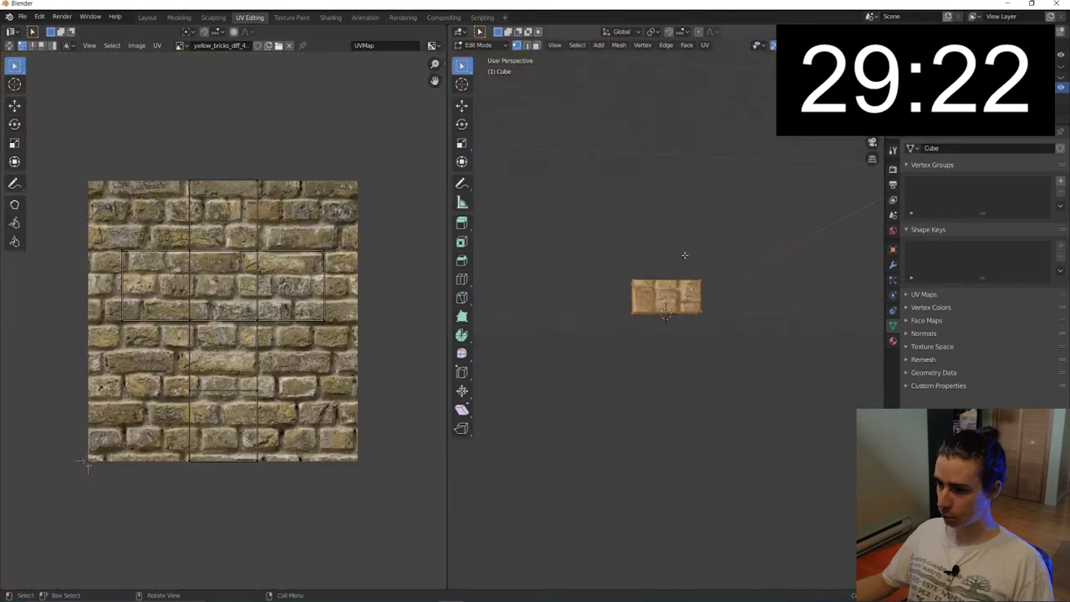
Step: Select all the block's UVs and scale them up to shrink the bricks
scroll(679, 298, "up", 2)
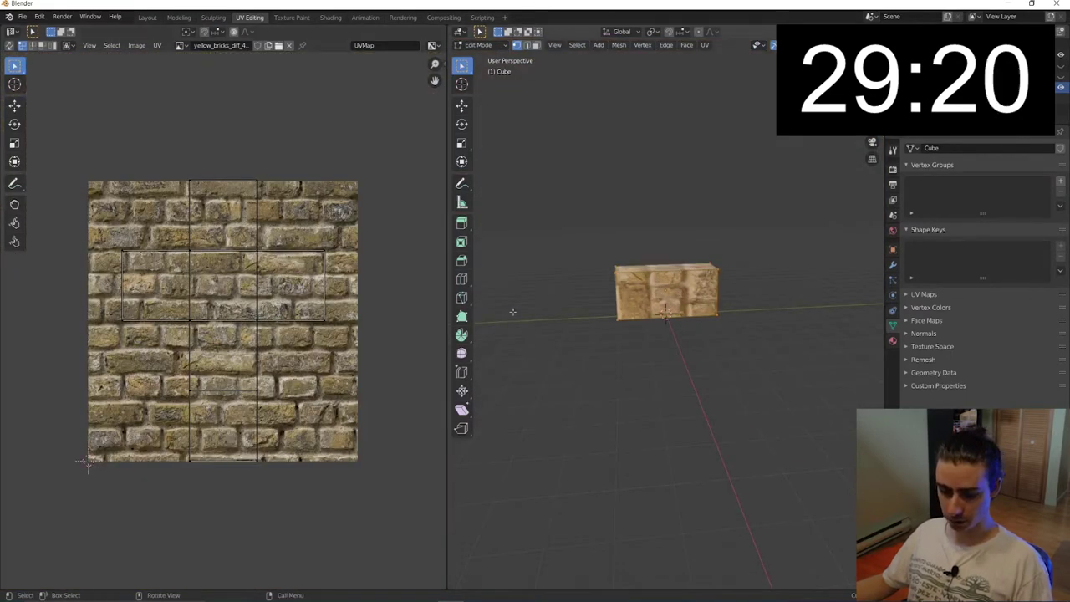
key("a")
key("s")
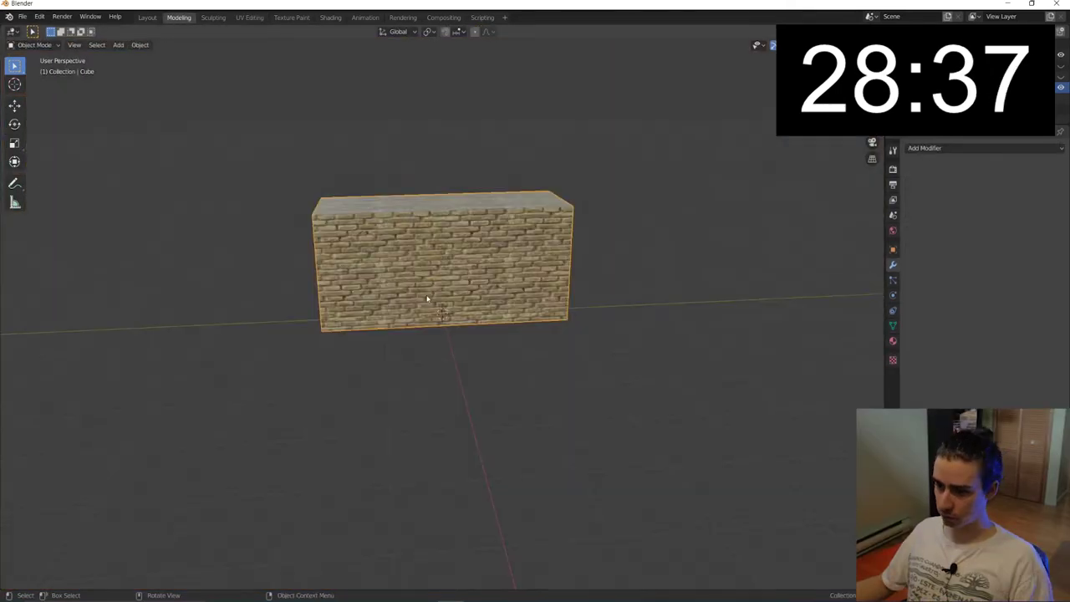
Step: Duplicate the block as a narrow pillar and move it along X to the wall's corner
key("shift+d")
key("Escape")
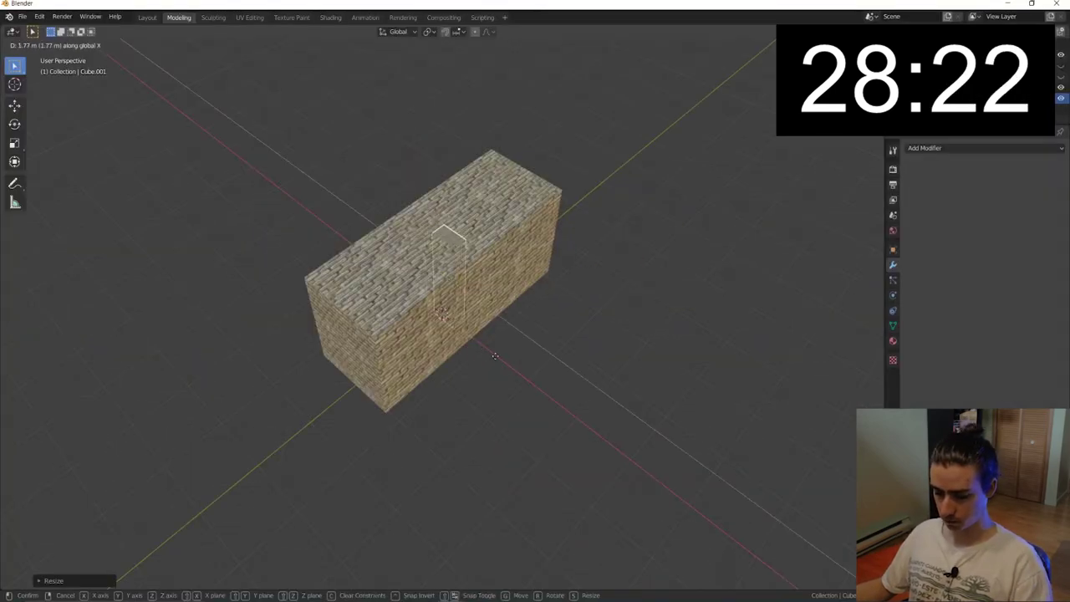
key("g")
left_click(583, 424)
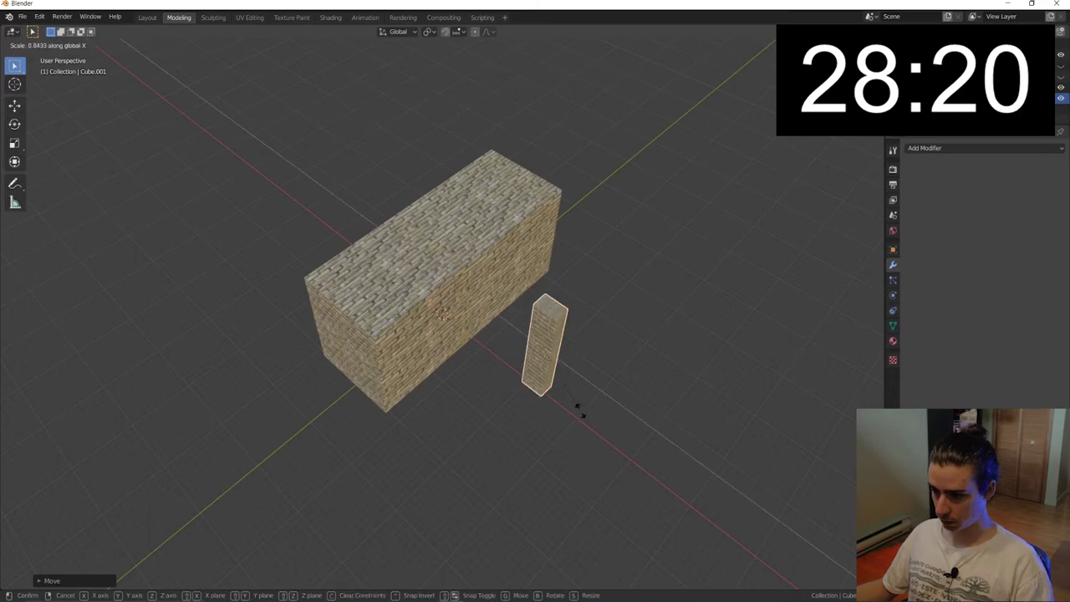
middle_click_drag(583, 428, 513, 374)
scroll(513, 374, "up", 3)
middle_click_drag(365, 453, 418, 352)
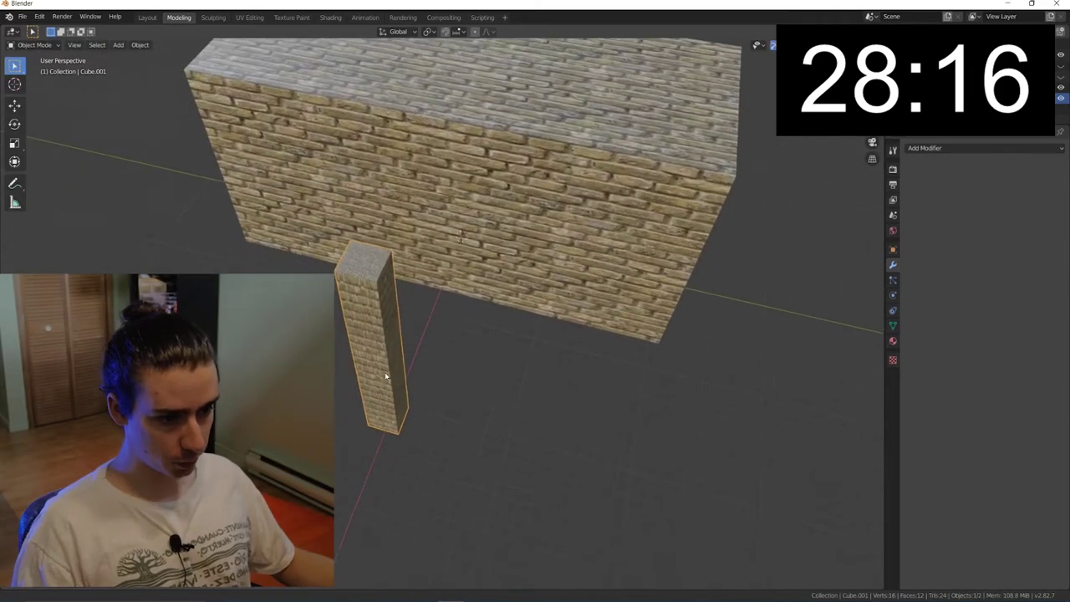
scroll(418, 352, "down", 2)
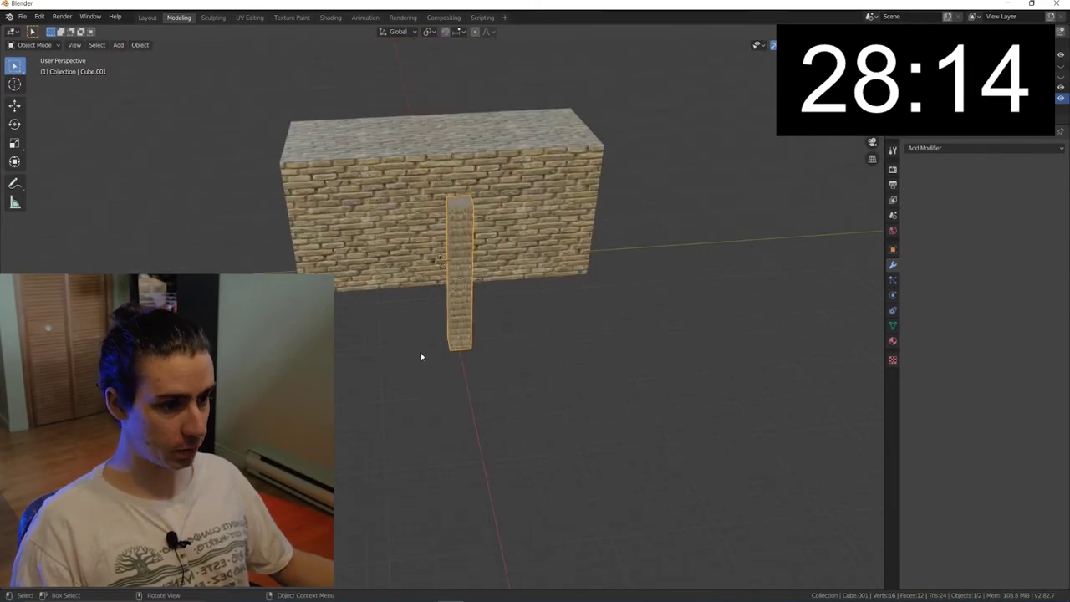
middle_click_drag(420, 351, 452, 377)
key("g")
key("x")
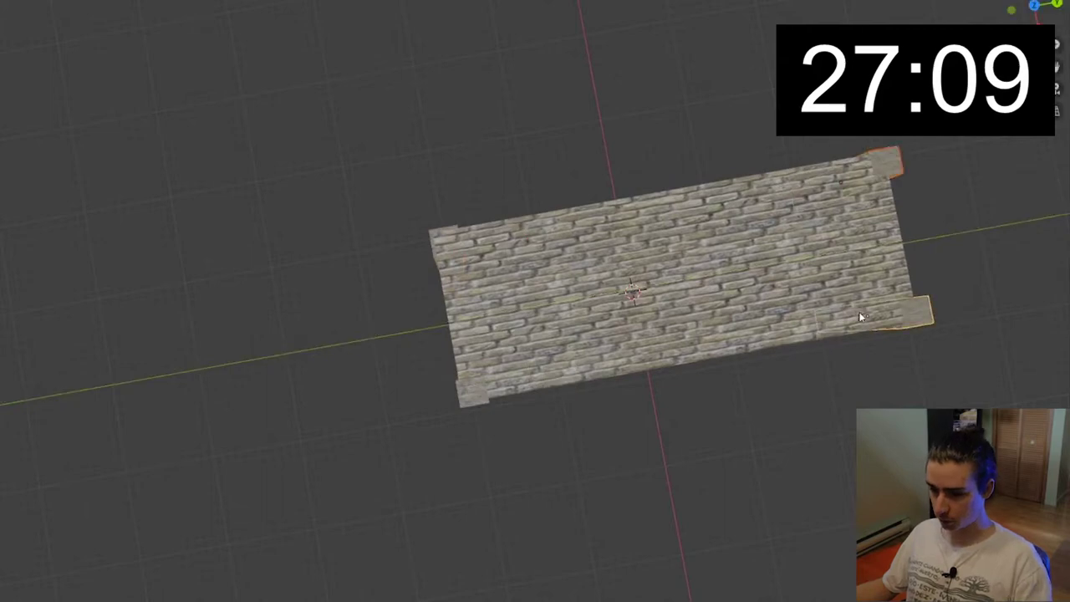
middle_click_drag(860, 316, 686, 333)
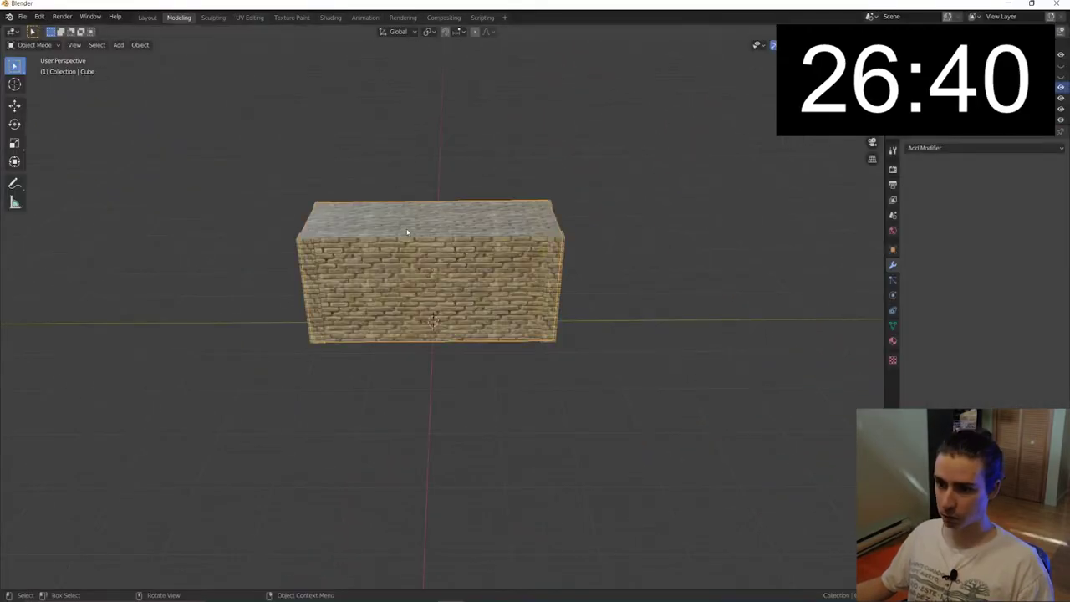
Step: Duplicate the brick block, raise the copy on Z and flatten it into a roof slab
key("shift+d")
right_click(408, 230)
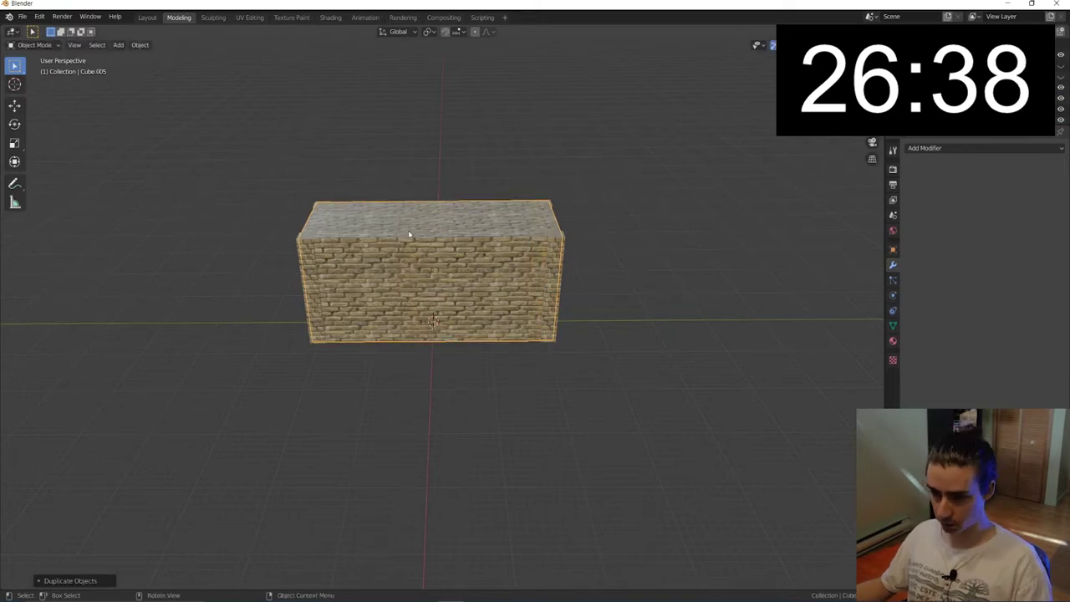
key("shift+d")
key("z")
left_click(412, 104)
key("s")
key("z")
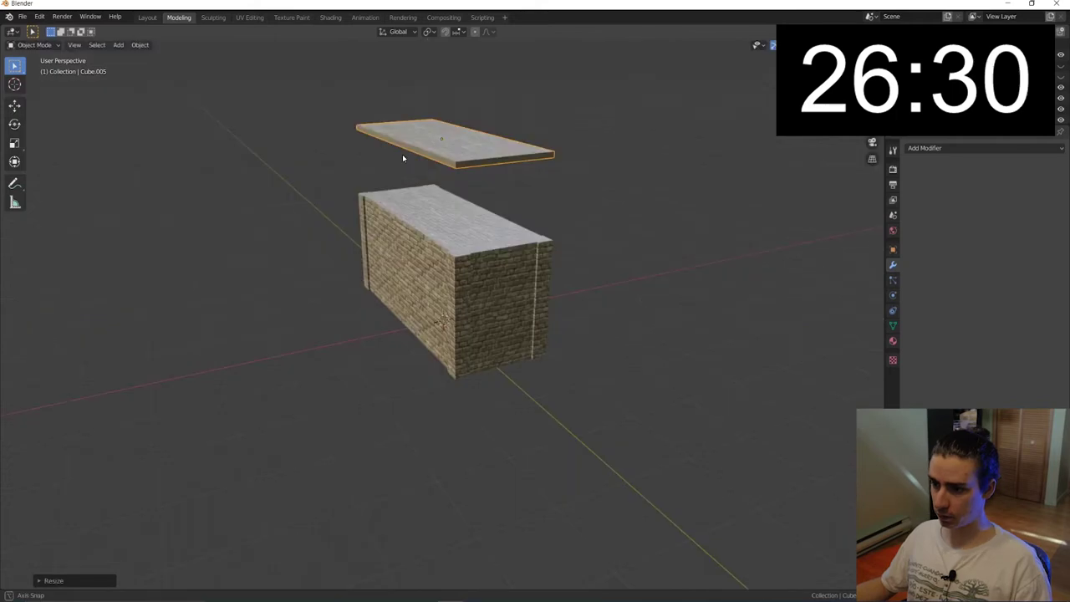
key("r")
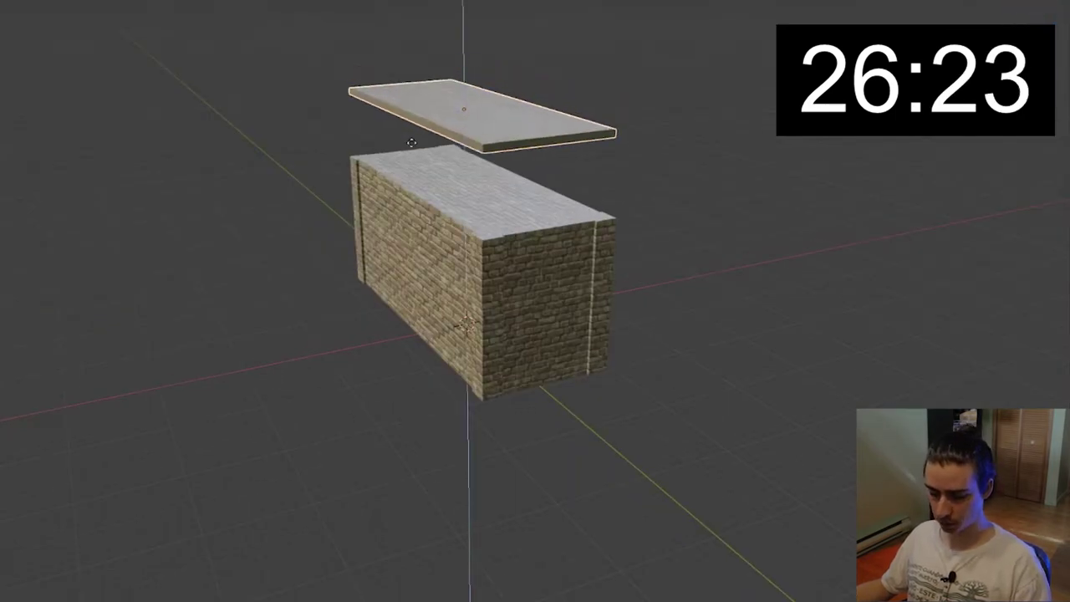
middle_click_drag(426, 204, 505, 309)
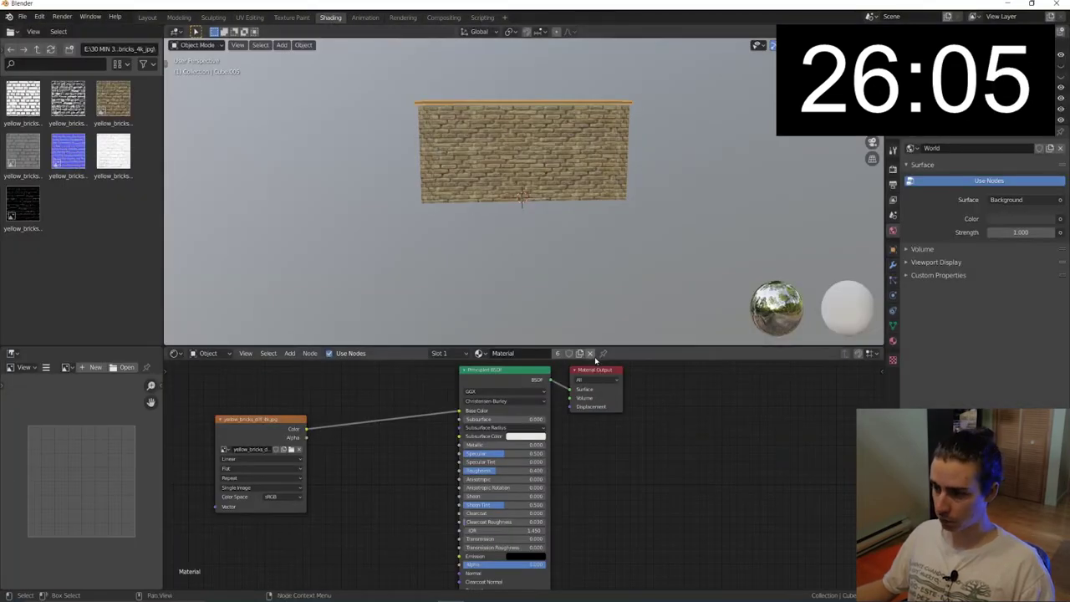
Step: Give the slab its own roof slates material and project its top face's UVs from view
left_click(589, 352)
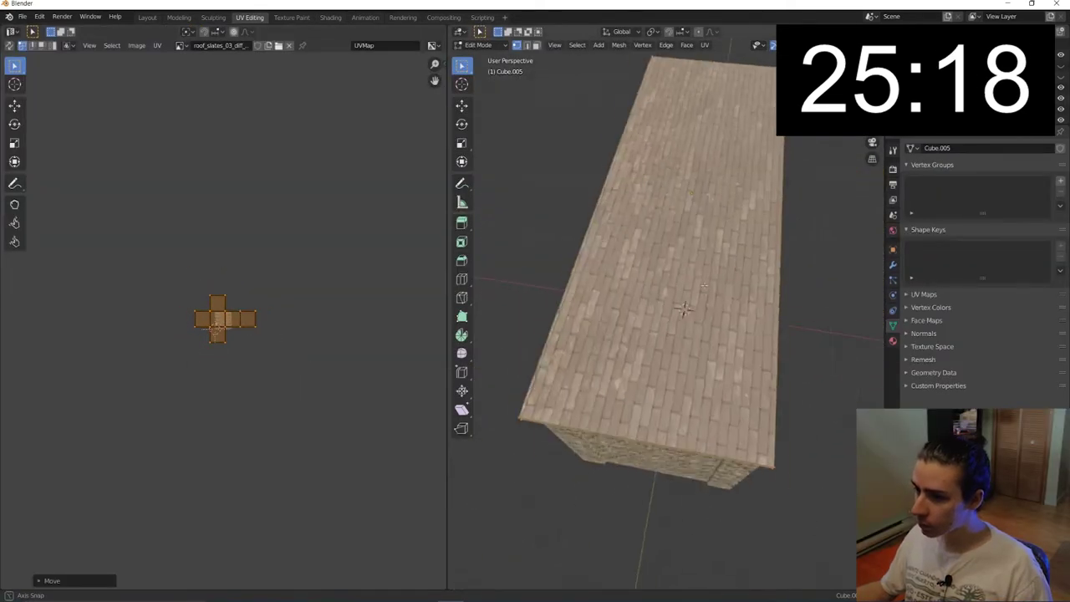
middle_click_drag(704, 274, 593, 153)
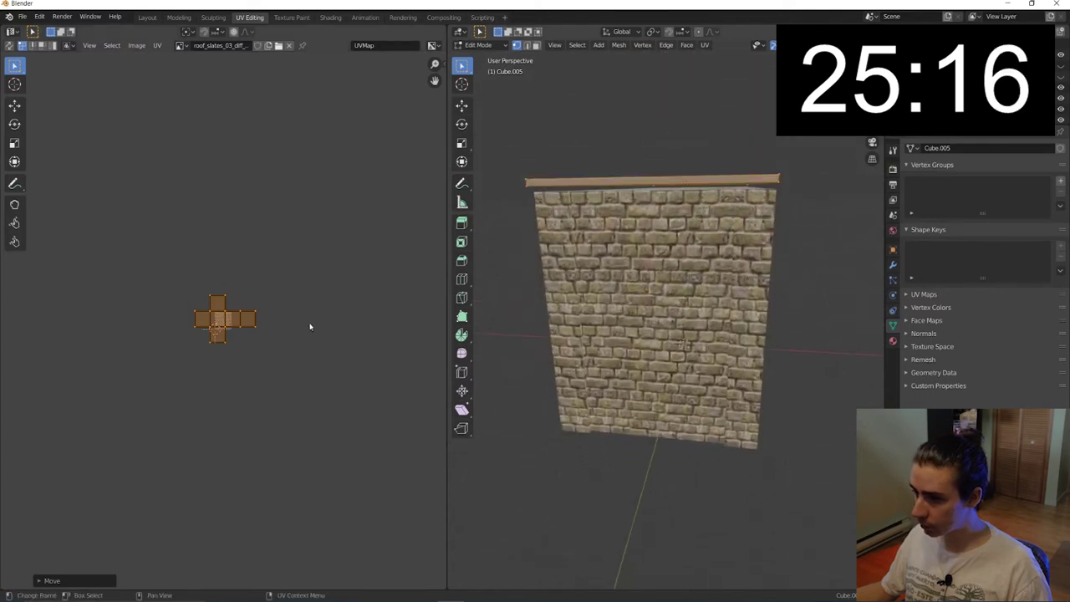
left_click(537, 45)
left_click(610, 178)
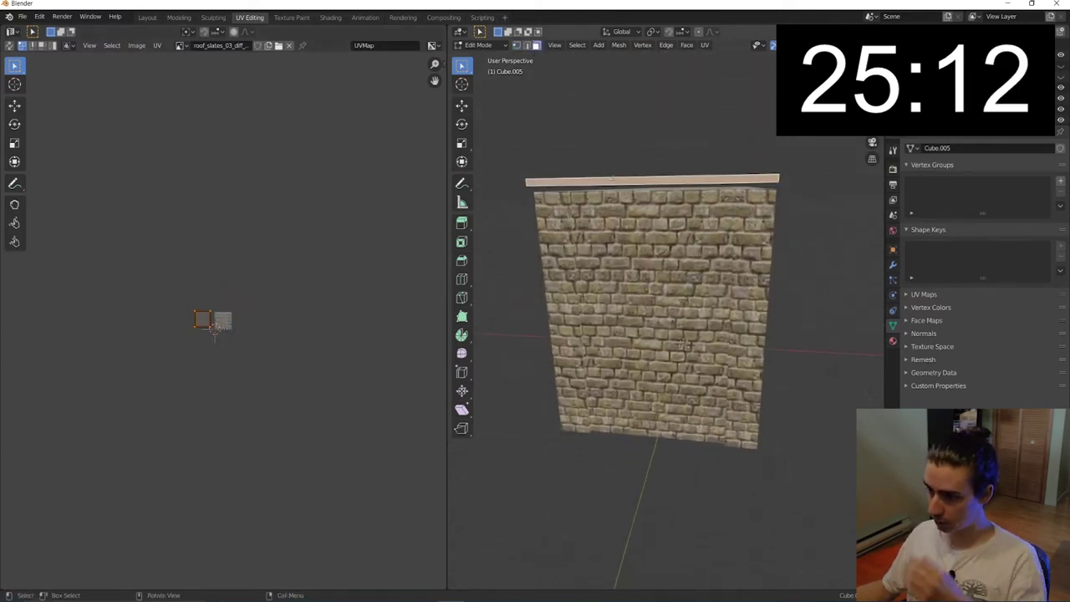
mouse_move(633, 195)
middle_mouse_down()
mouse_move(595, 196)
mouse_move(589, 215)
middle_mouse_up()
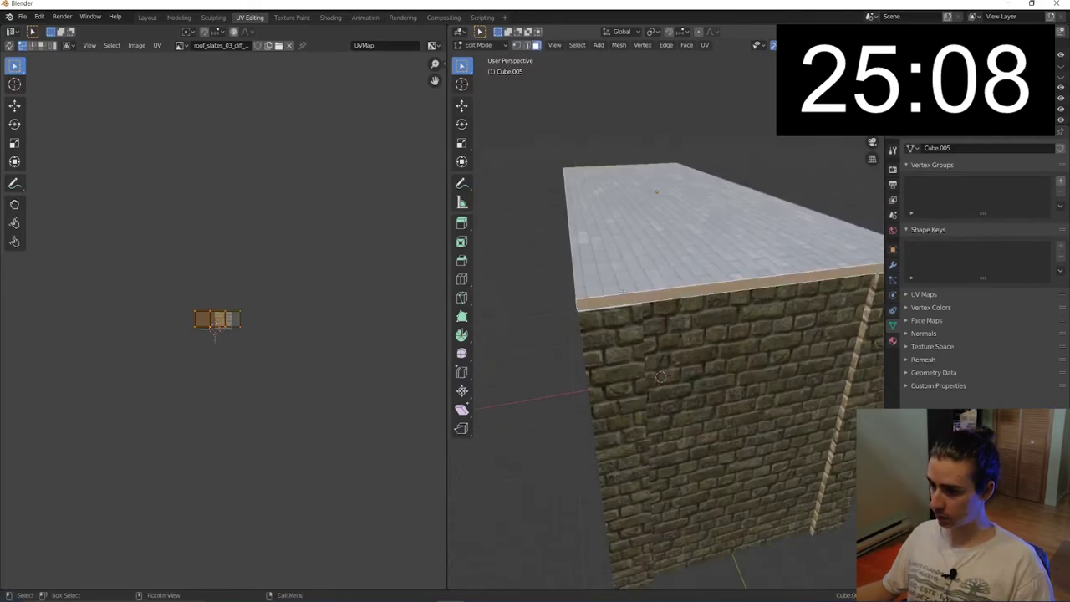
middle_click_drag(613, 305, 560, 227)
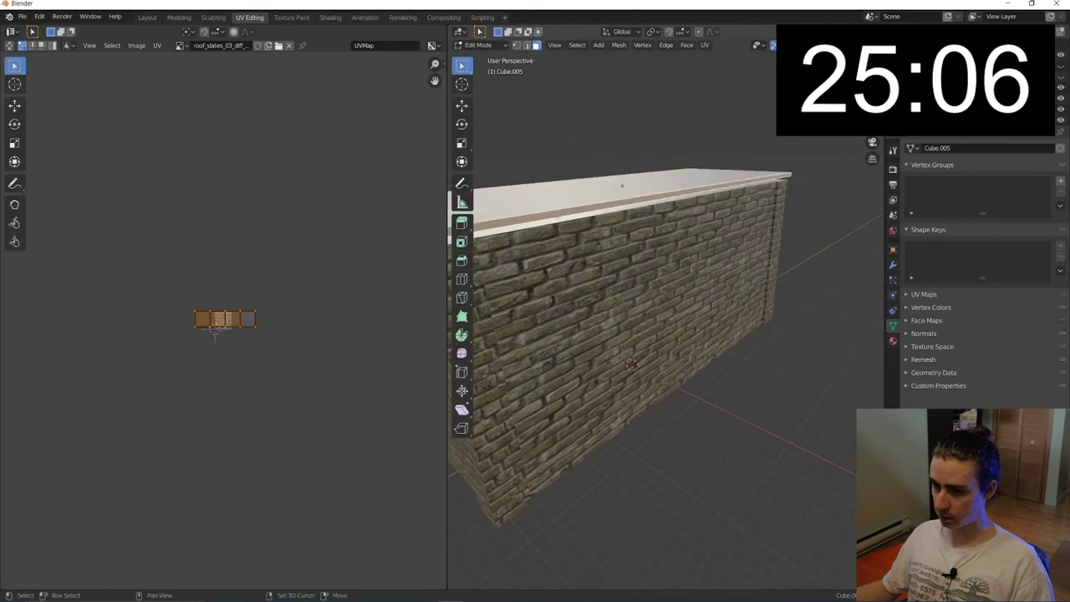
left_click(755, 158)
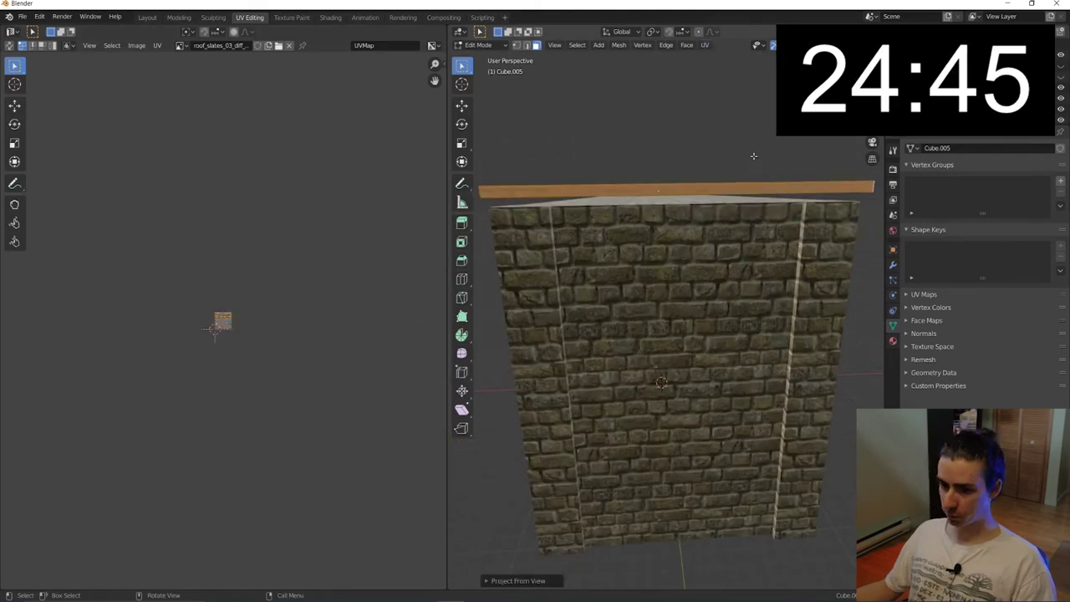
Step: Scale and move the roof's top-face UV strip across the roof slates image
scroll(209, 326, "up", 5)
scroll(214, 324, "up", 4)
scroll(215, 323, "up", 1)
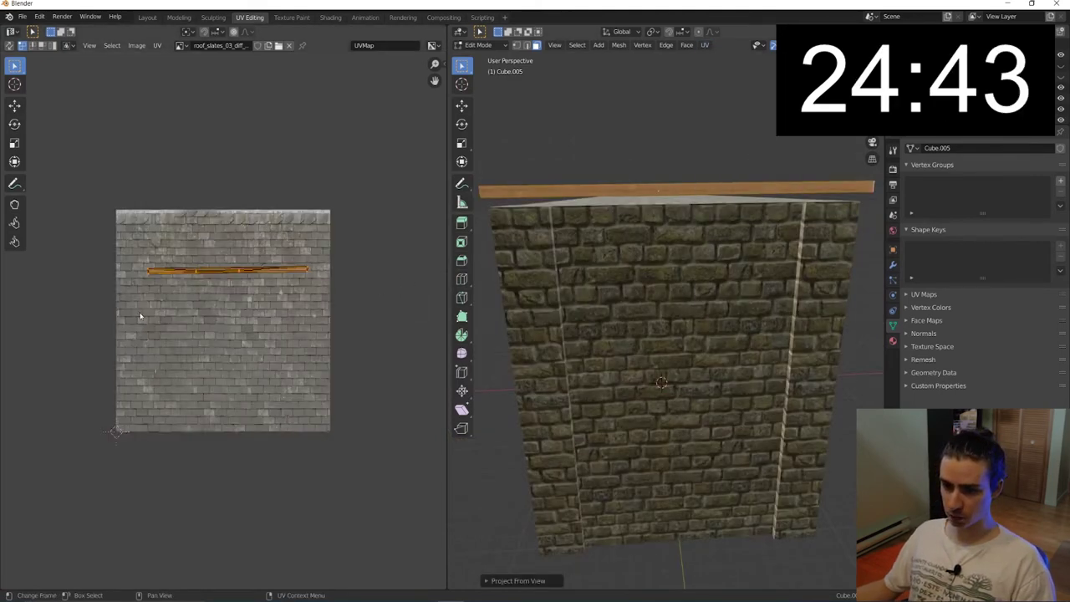
key("s")
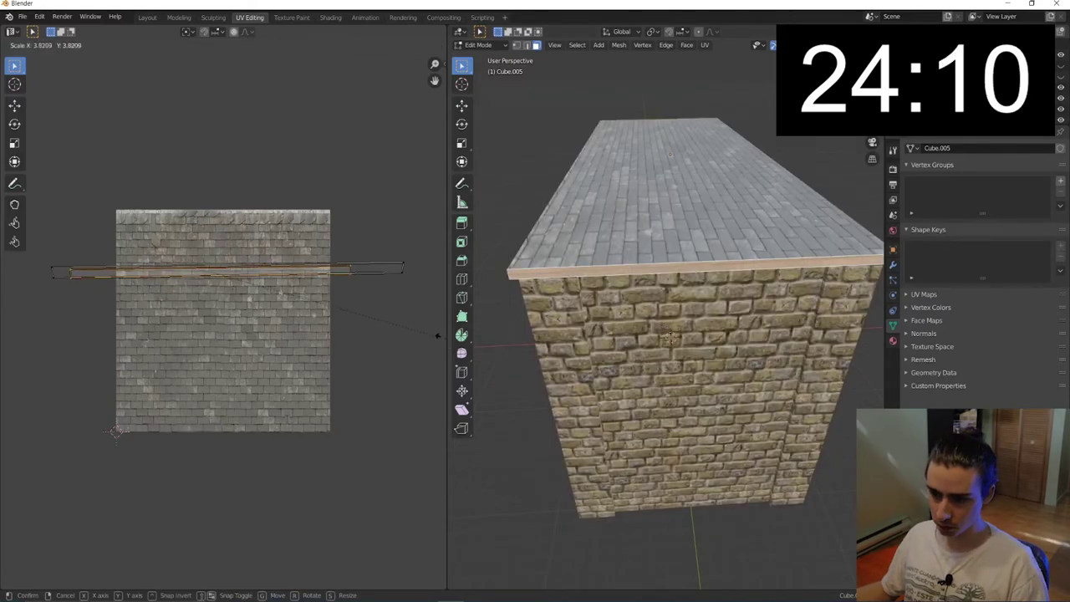
left_click(44, 339)
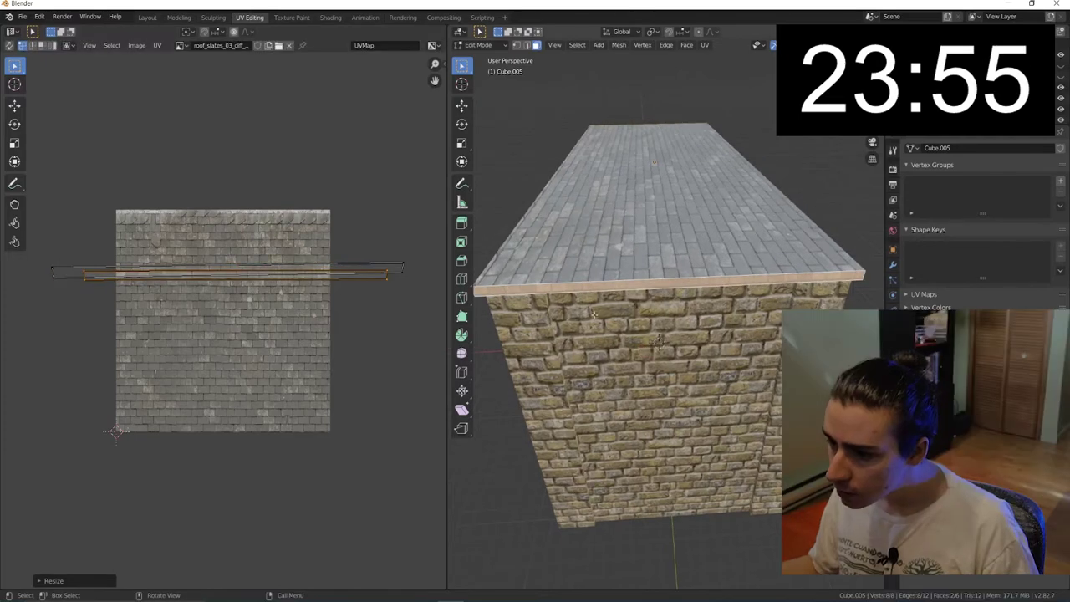
key("g")
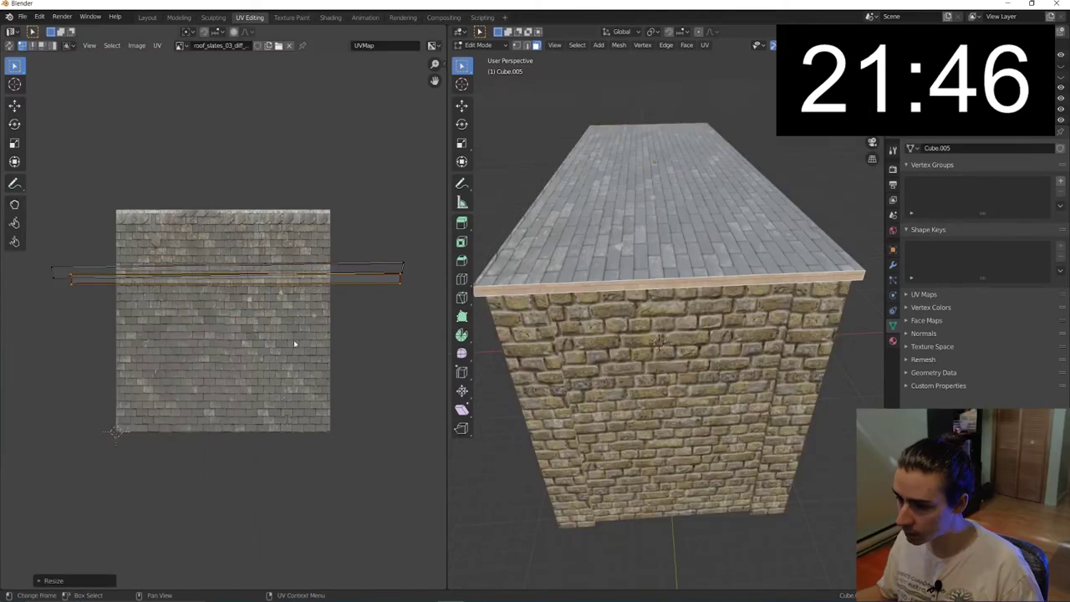
key("s")
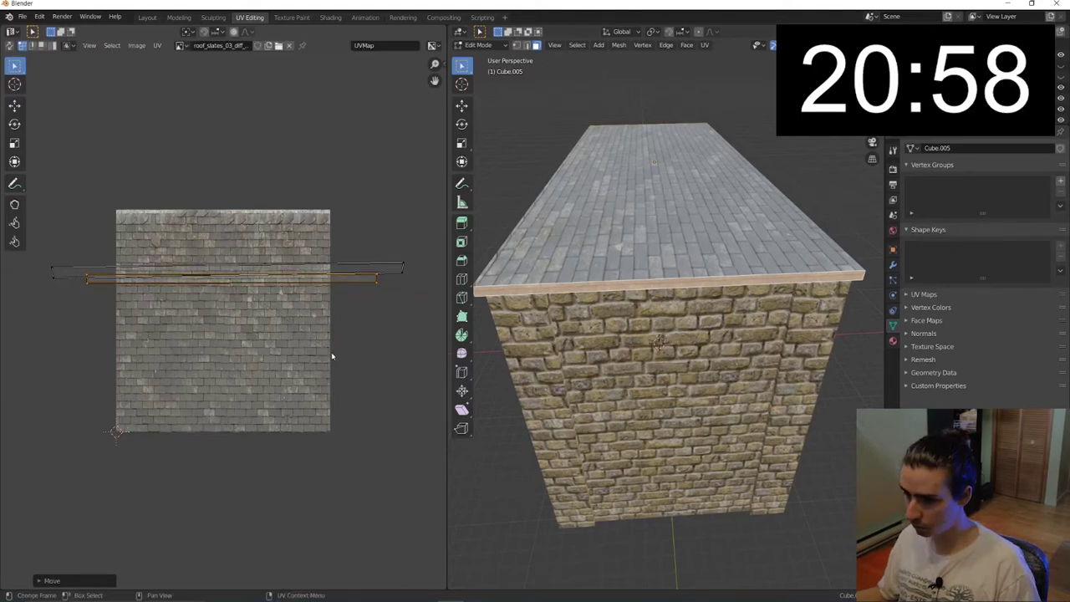
middle_click_drag(711, 275, 601, 276)
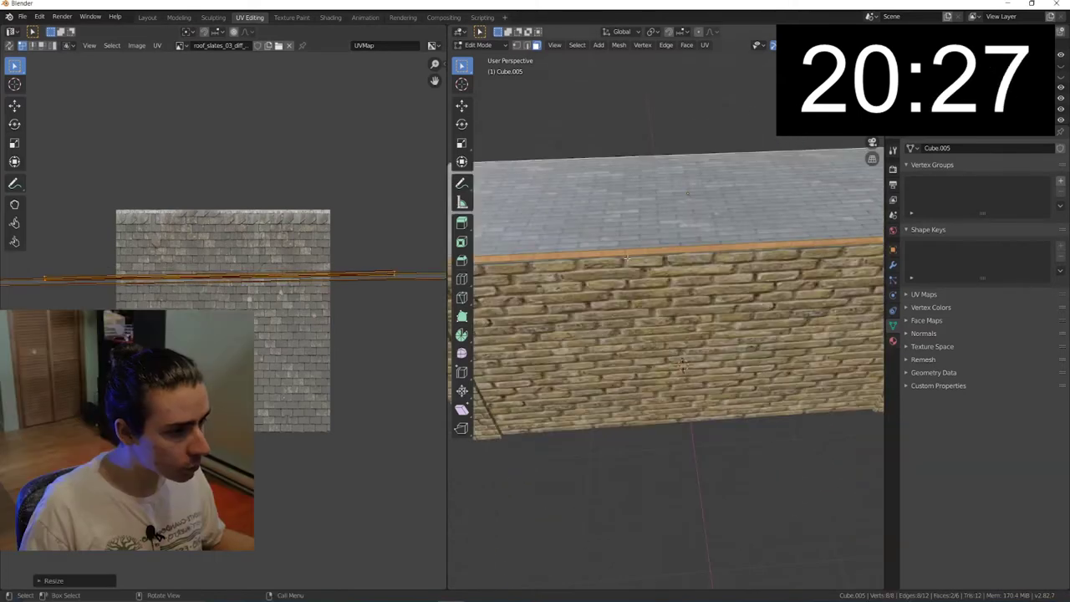
scroll(626, 258, "down", 5)
key("s")
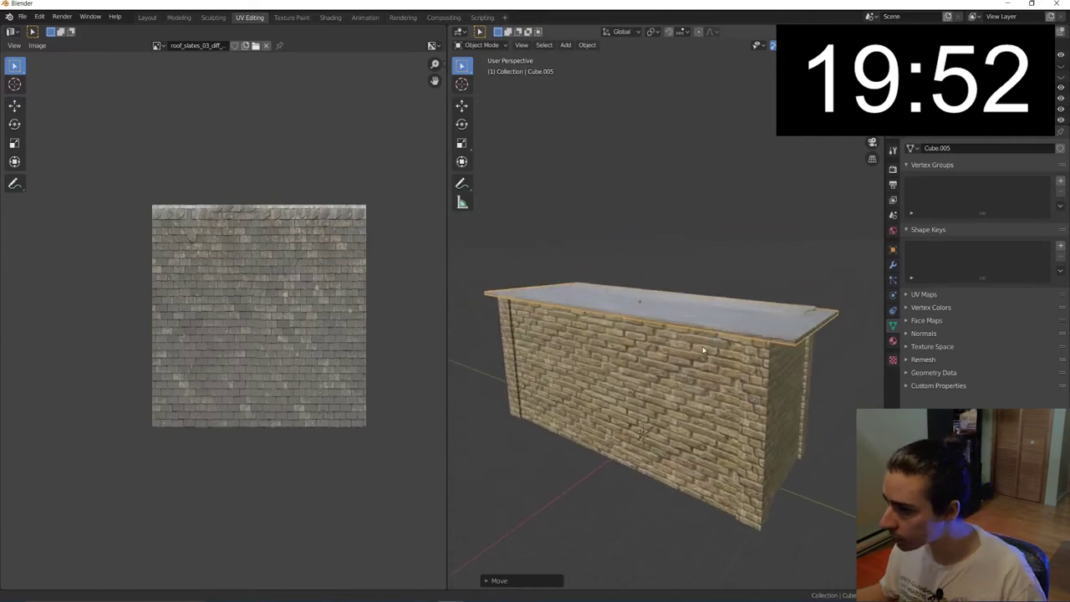
middle_click_drag(703, 350, 705, 347)
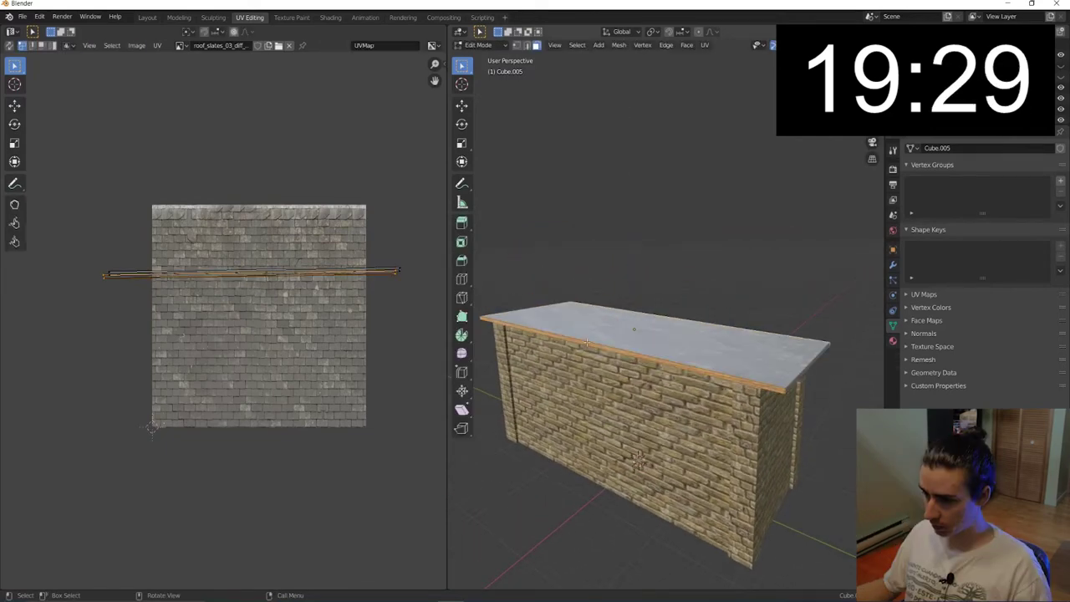
Step: Extrude the roof and project the roof top's UVs from view
key("r")
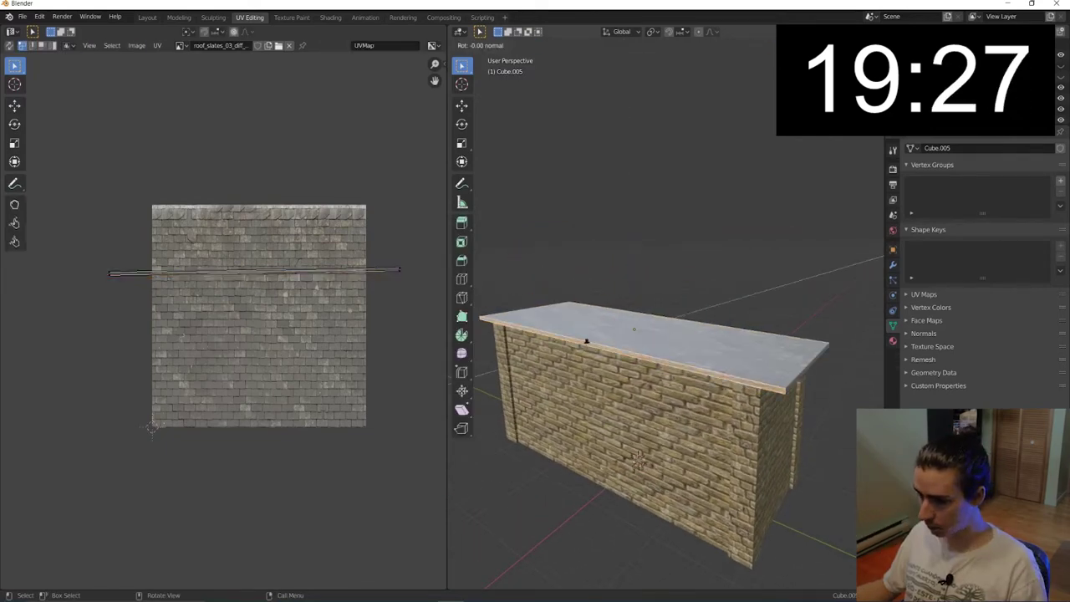
key("Escape")
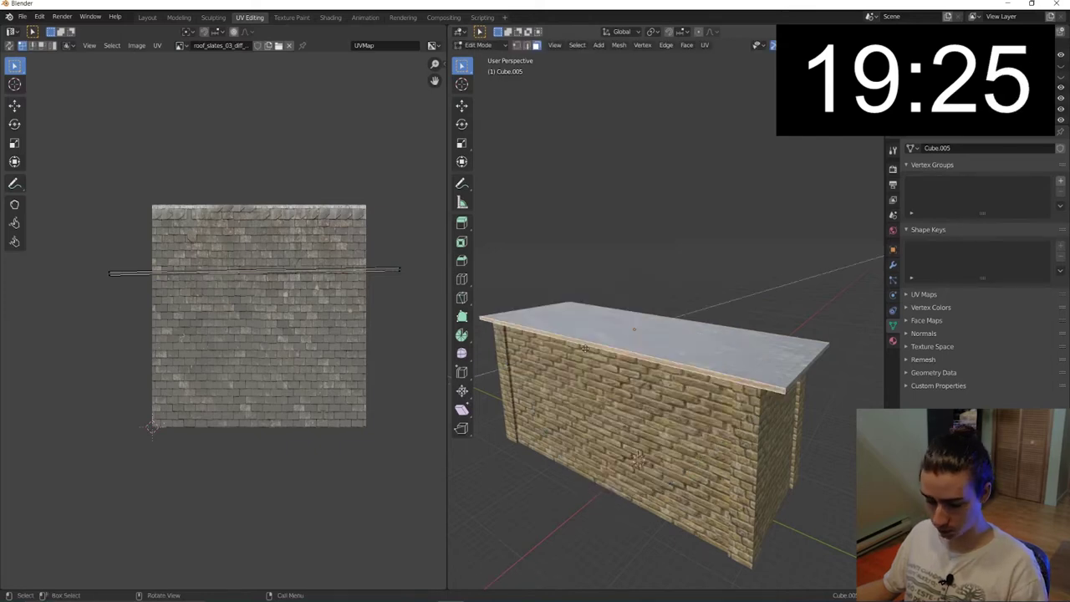
left_click(577, 354)
middle_click_drag(585, 354, 620, 352)
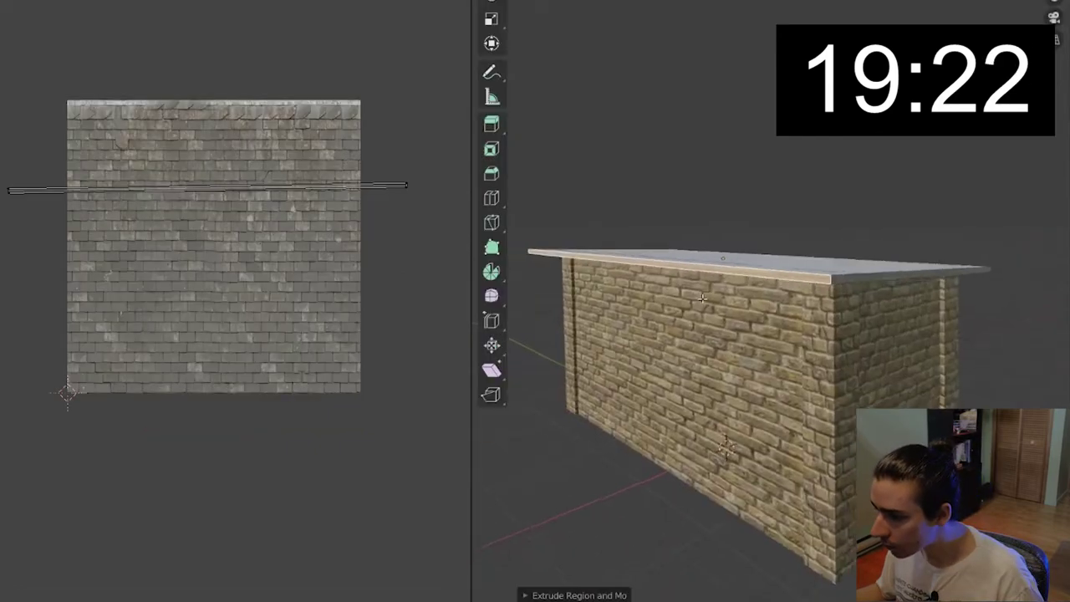
middle_click_drag(702, 298, 705, 309)
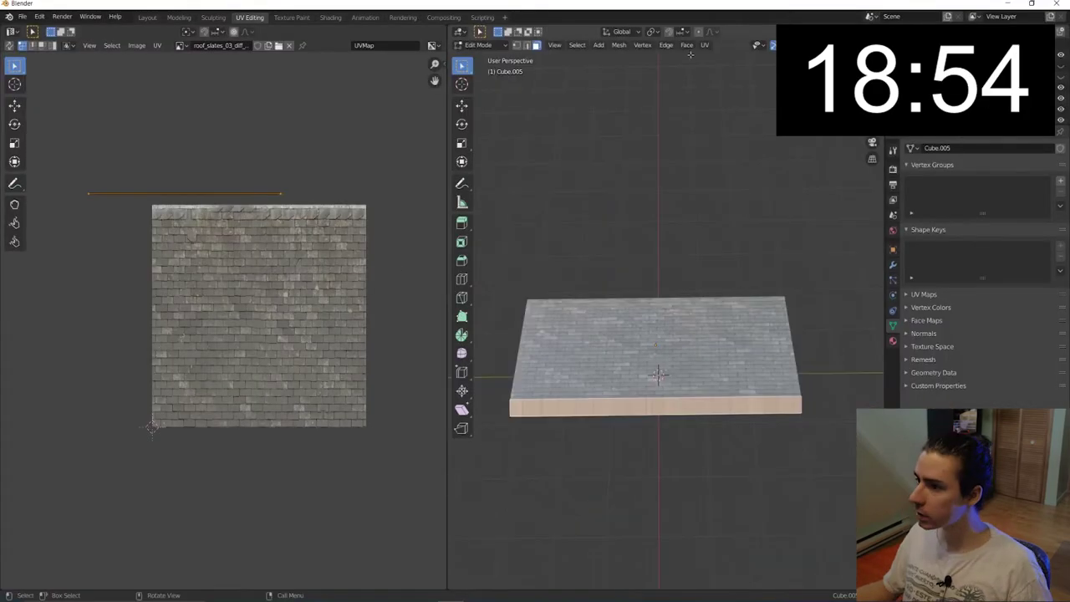
left_click(704, 45)
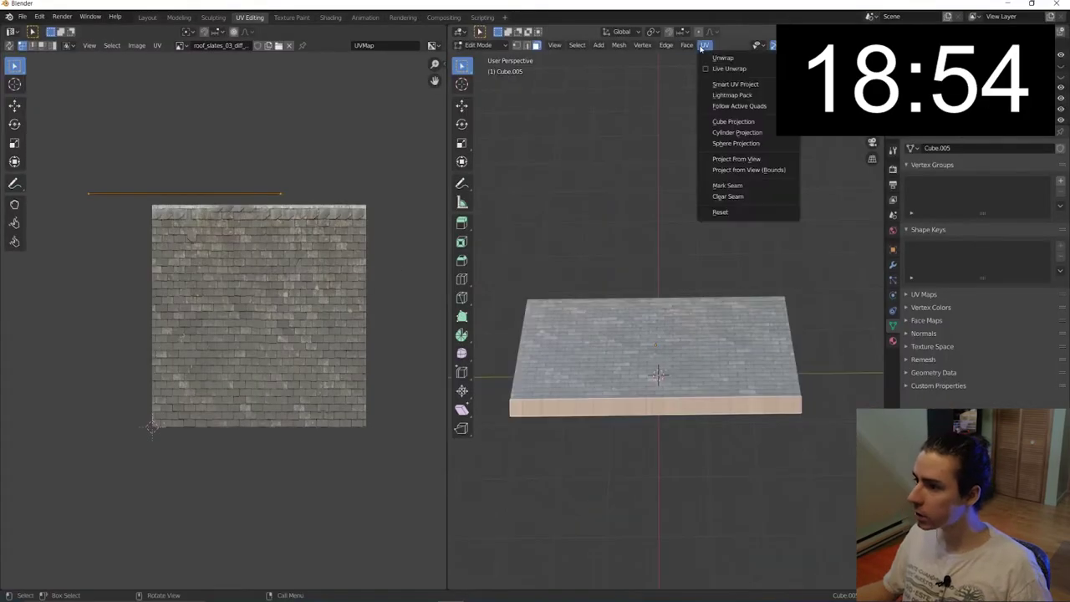
left_click(736, 158)
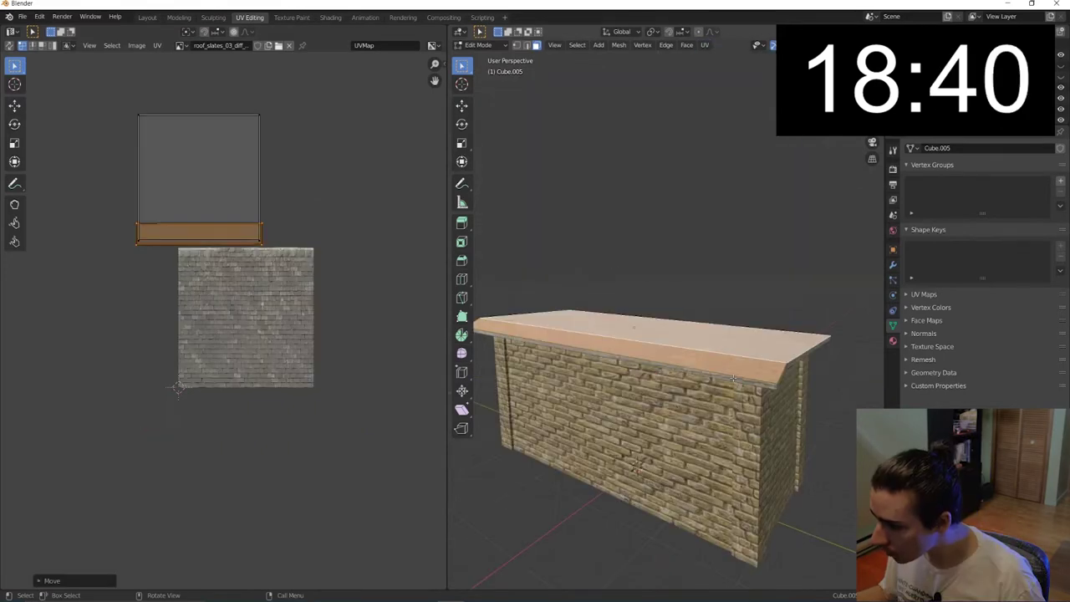
Step: Project the roof's gable face UVs from view and leave edit mode
left_click(732, 379)
middle_click_drag(732, 378, 547, 326)
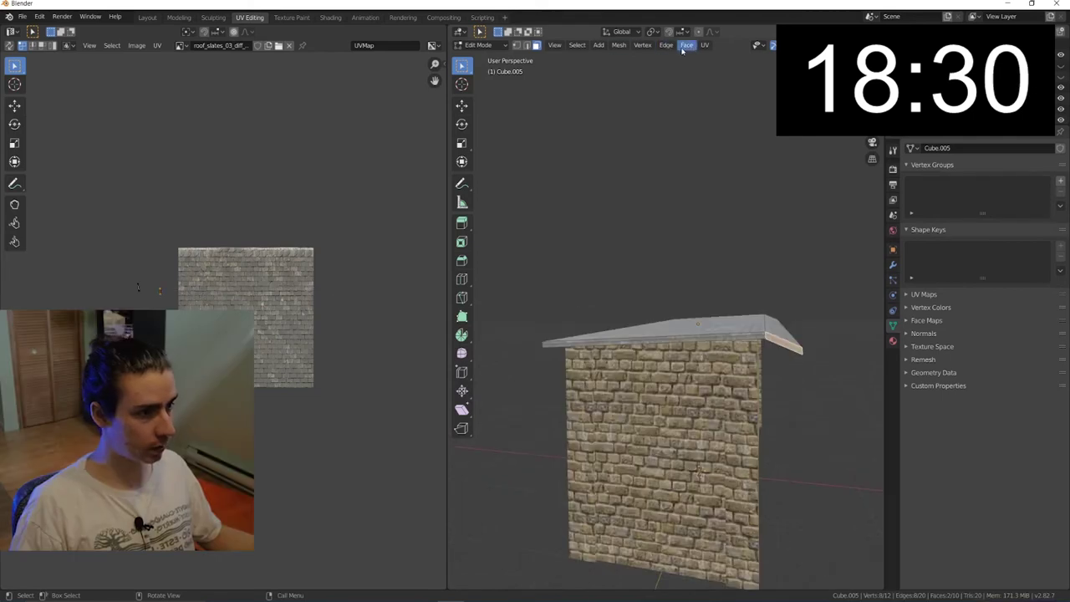
left_click(686, 44)
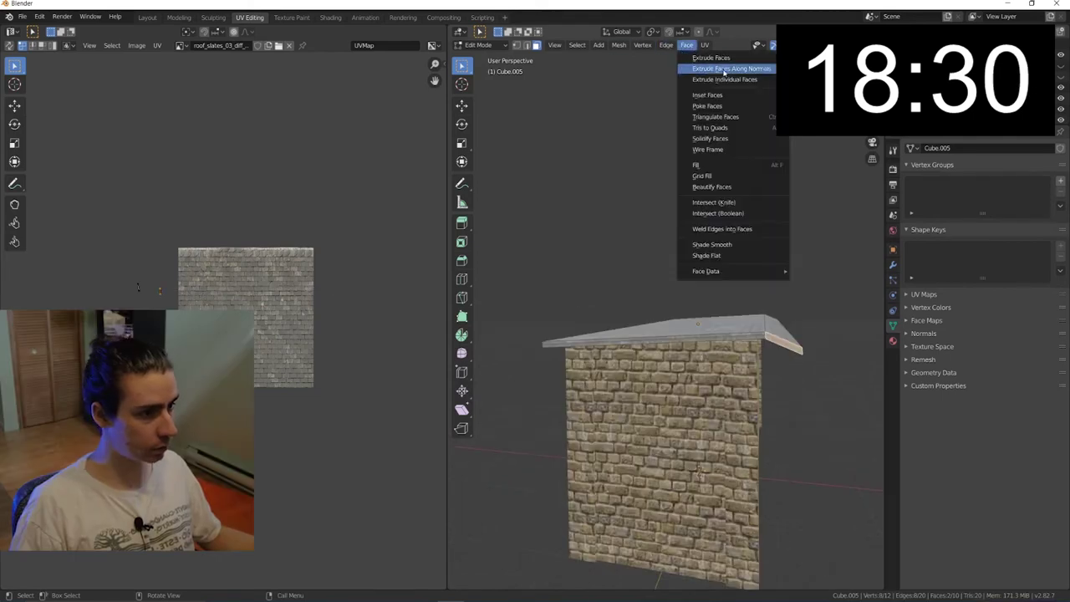
left_click(709, 49)
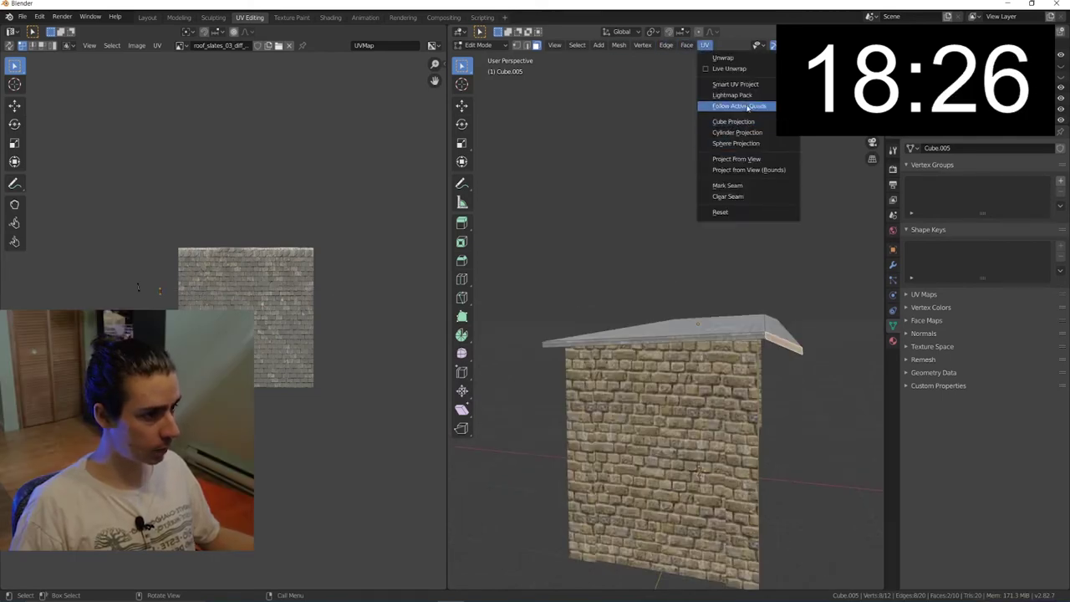
left_click(744, 157)
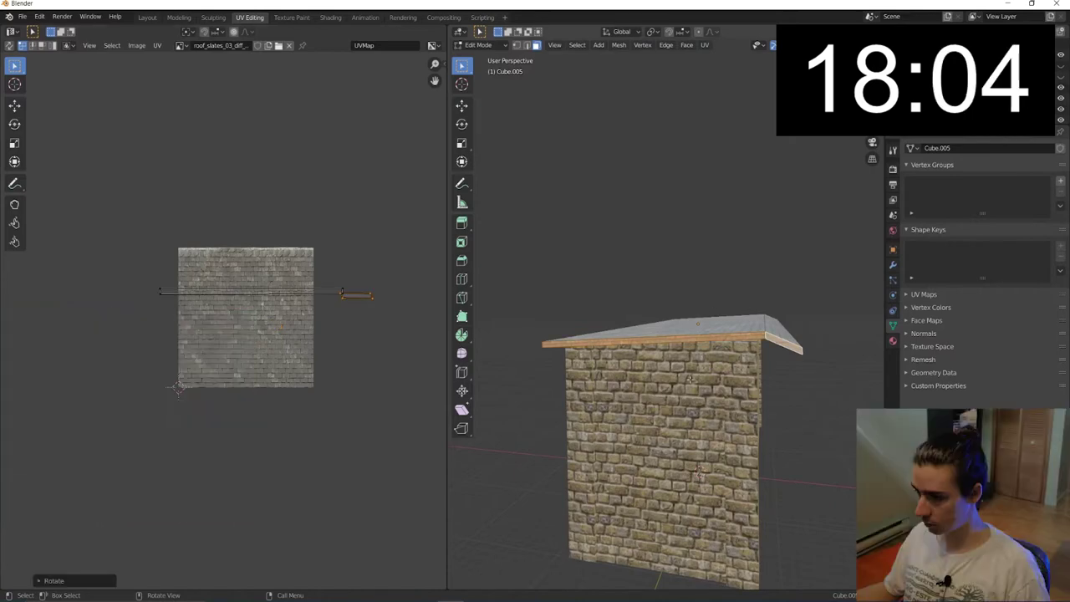
middle_click_drag(690, 379, 540, 331)
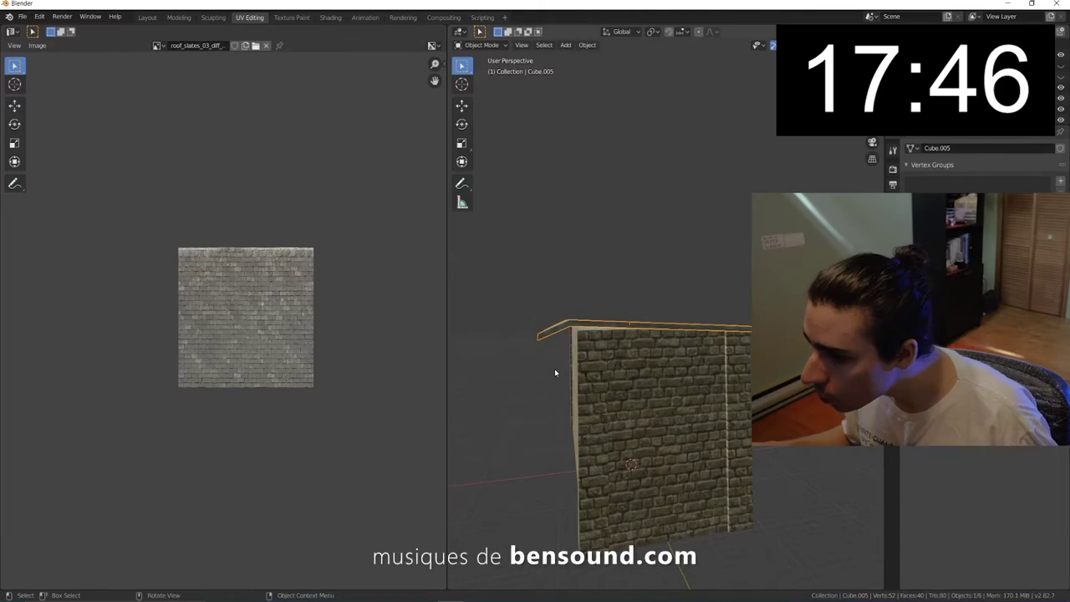
key("Tab")
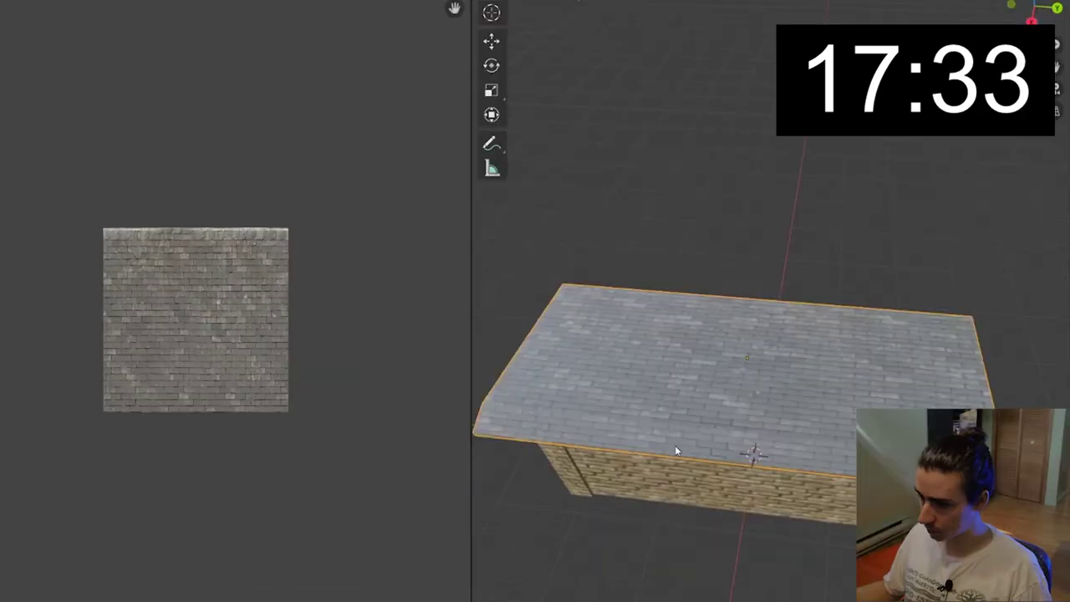
mouse_move(674, 444)
middle_mouse_down()
mouse_move(658, 456)
mouse_move(759, 387)
middle_mouse_up()
left_click(567, 45)
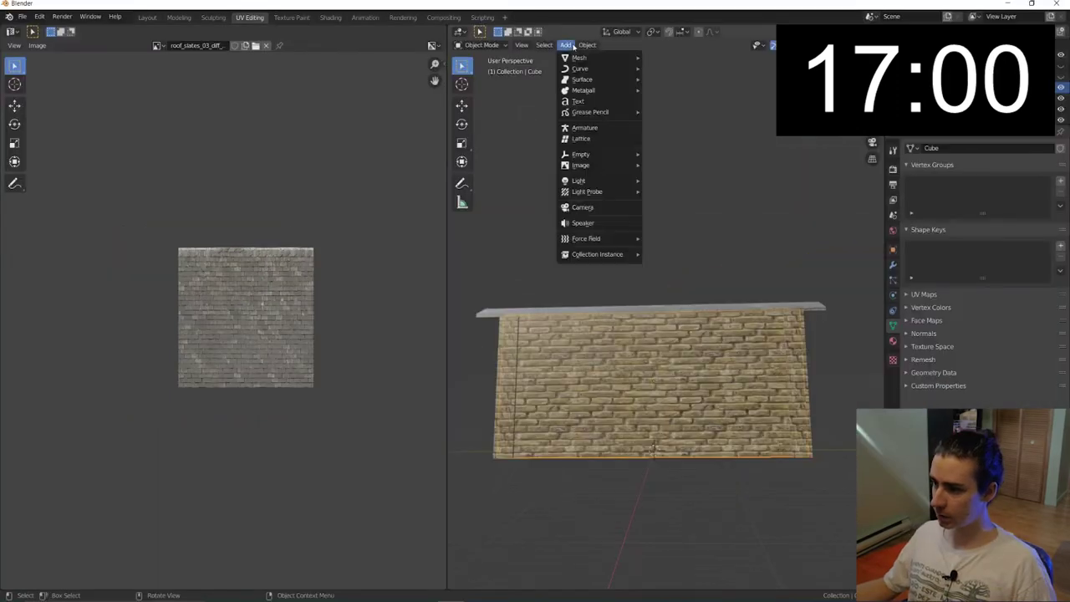
mouse_move(580, 58)
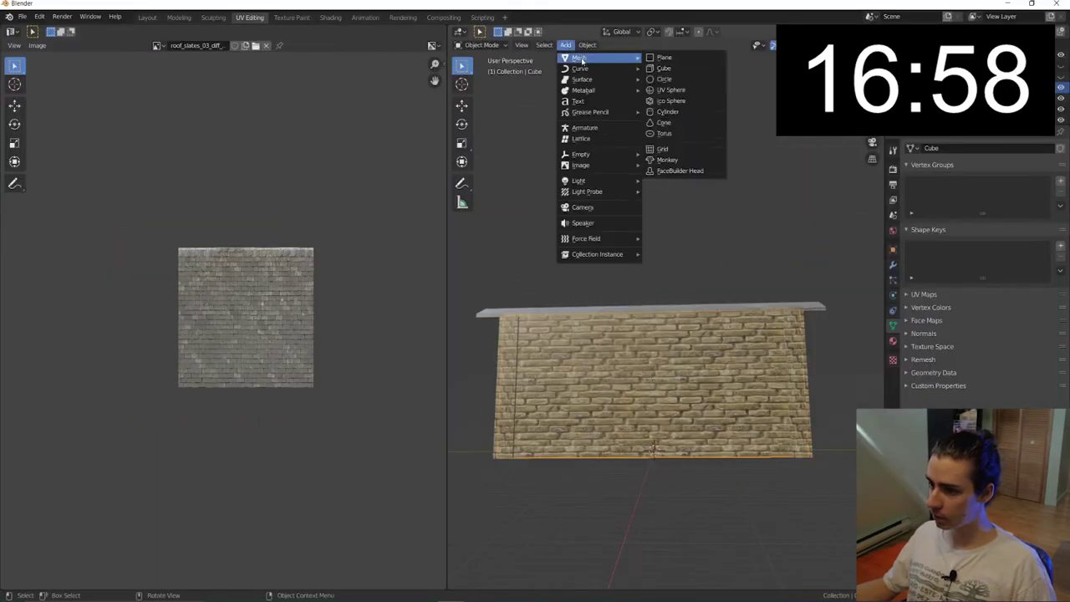
Step: Add a cube, scale it into a door and move it vertically into the brick wall
left_click(666, 69)
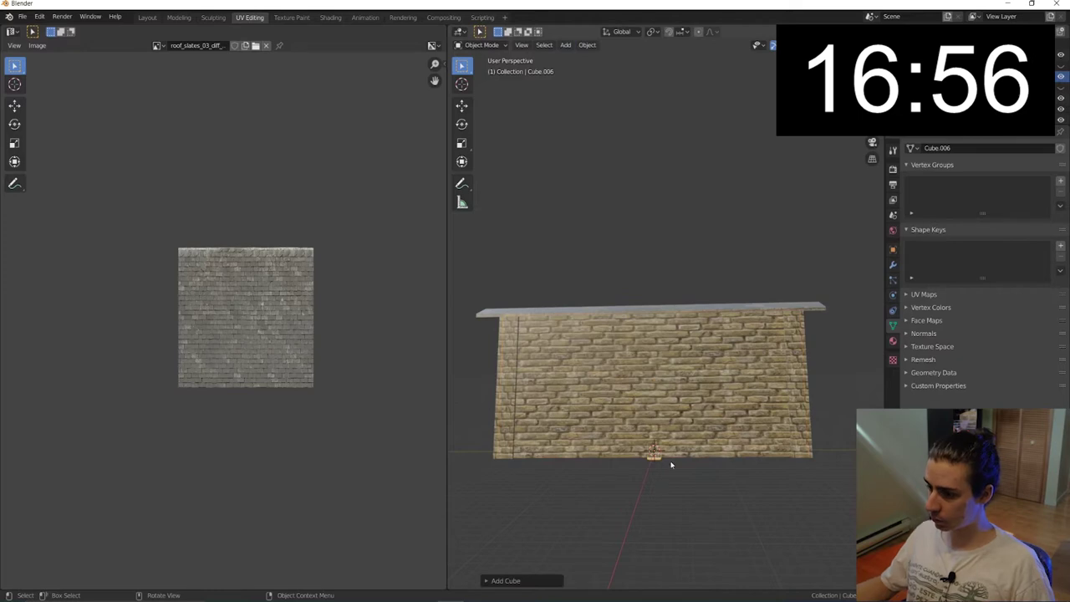
middle_click_drag(671, 464, 673, 482)
scroll(672, 482, "up", 2)
key("s")
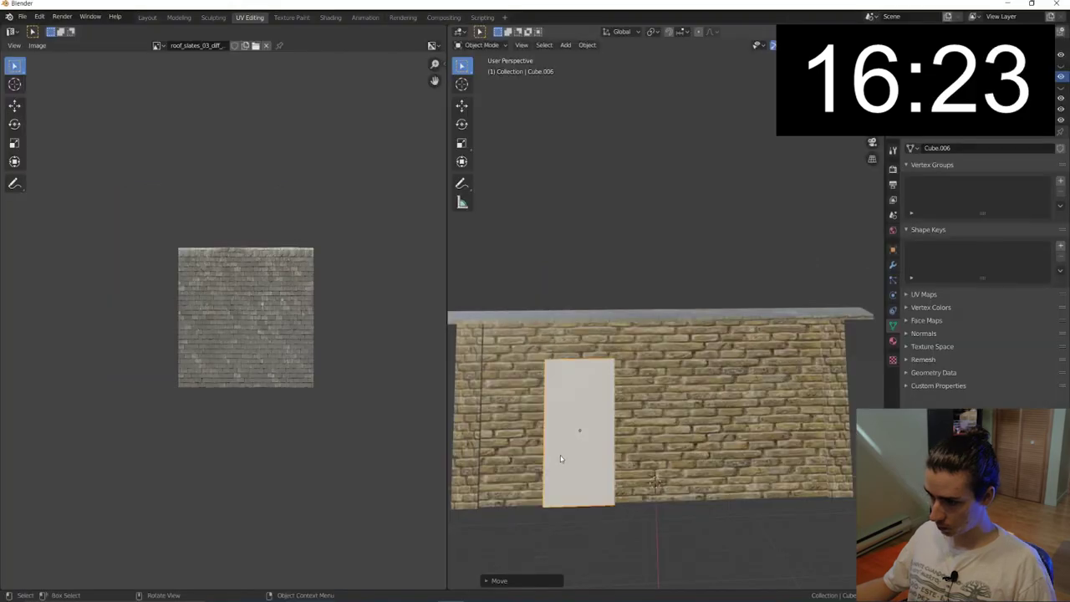
middle_click_drag(560, 458, 738, 431)
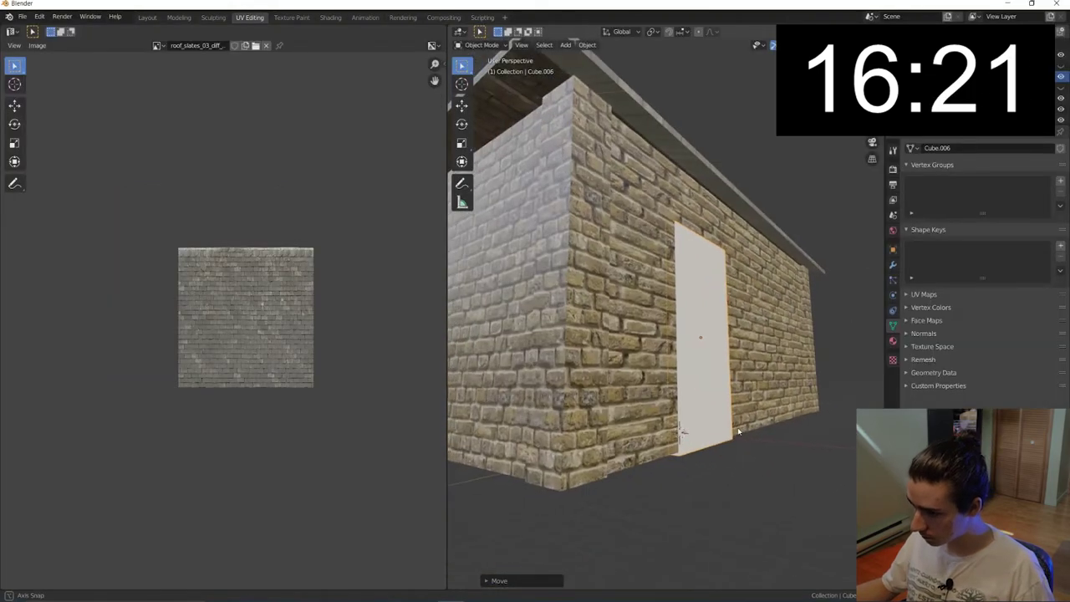
key("g")
key("z")
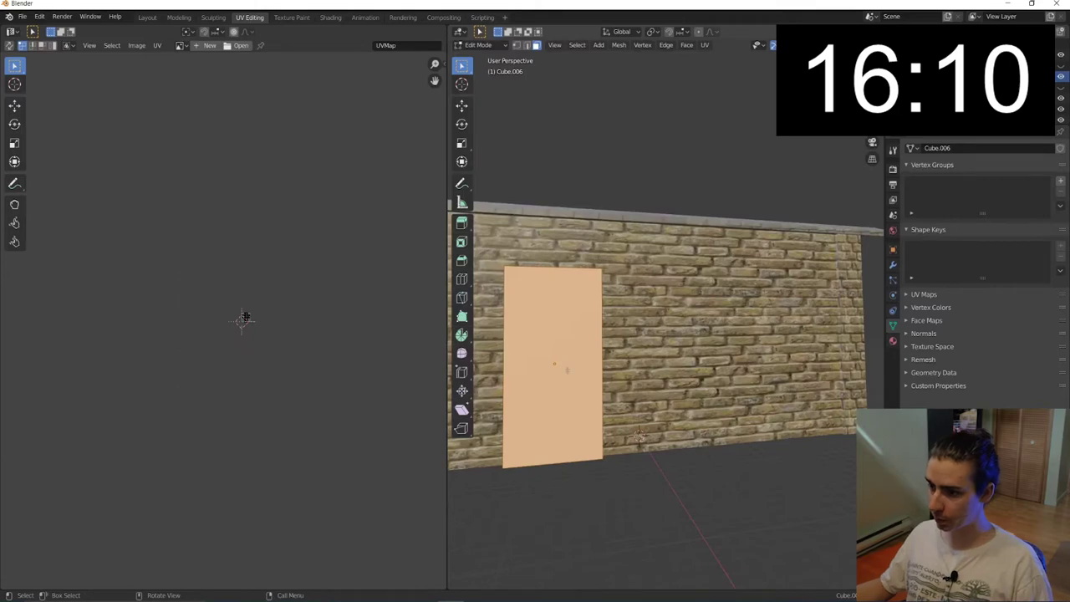
Step: Extrude the door face along its normal and shrink it inward to form a frame
key("alt+a")
mouse_move(638, 435)
middle_mouse_down()
mouse_move(665, 416)
mouse_move(685, 421)
middle_mouse_up()
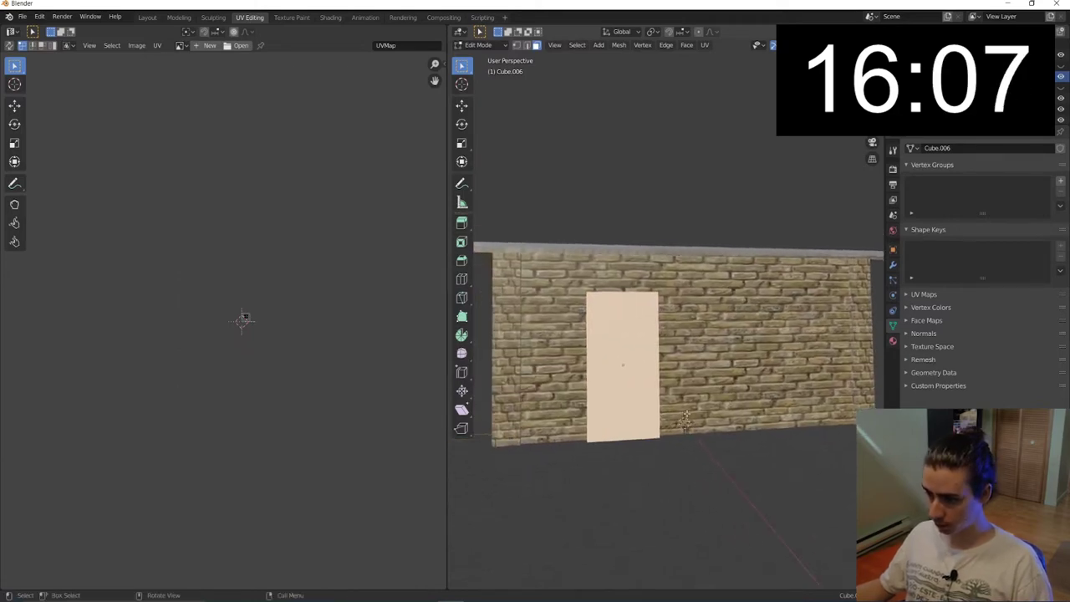
key("e")
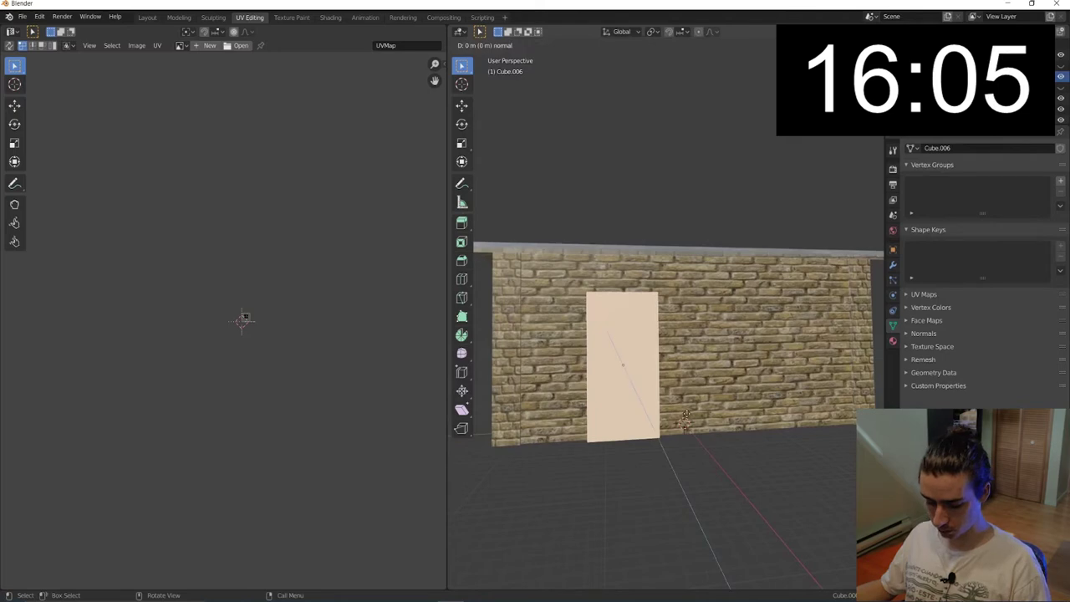
left_click(683, 410)
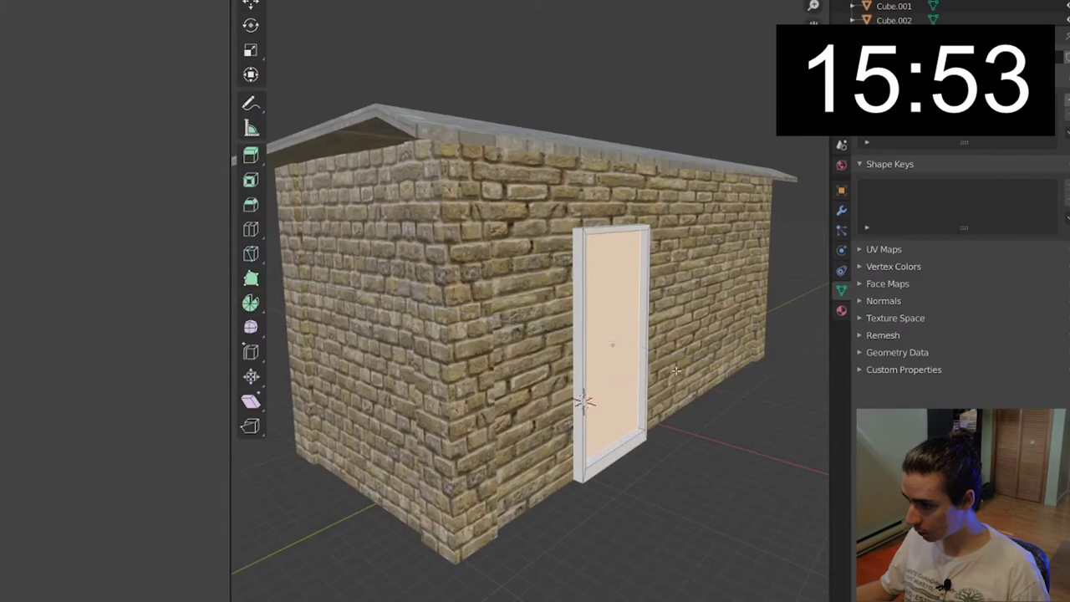
middle_click_drag(675, 370, 475, 414)
key("Tab")
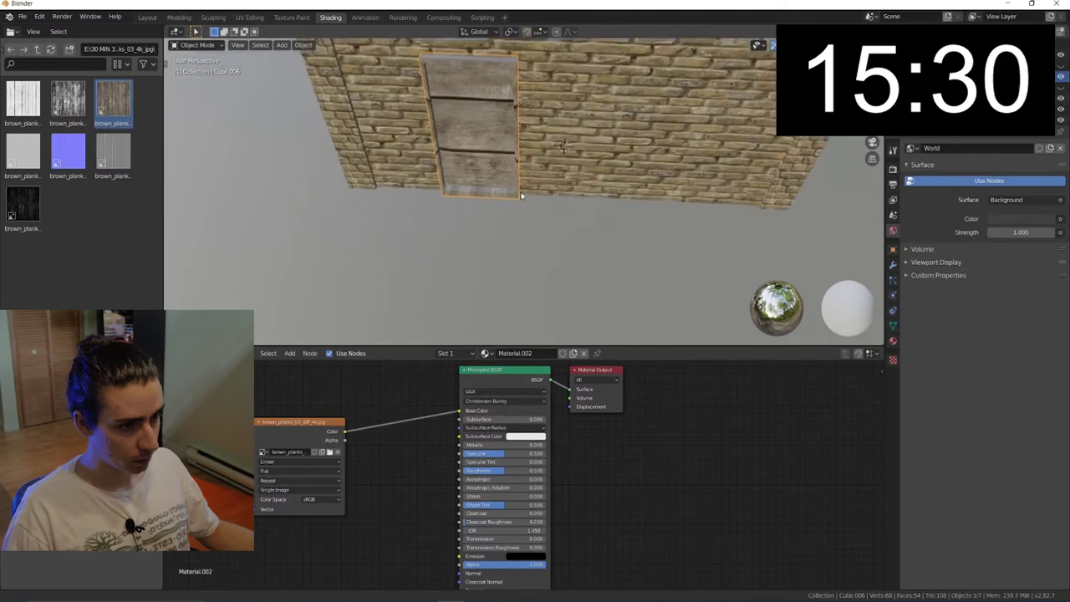
Step: Rotate the door's UV island on the planks image so the planks line up vertically
left_click(249, 16)
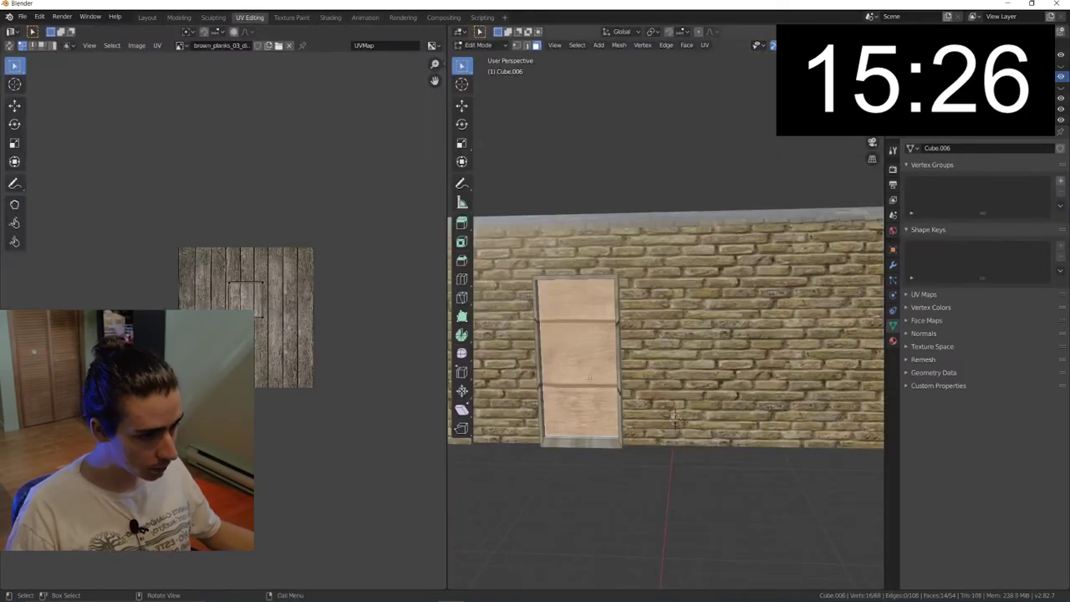
key("Tab")
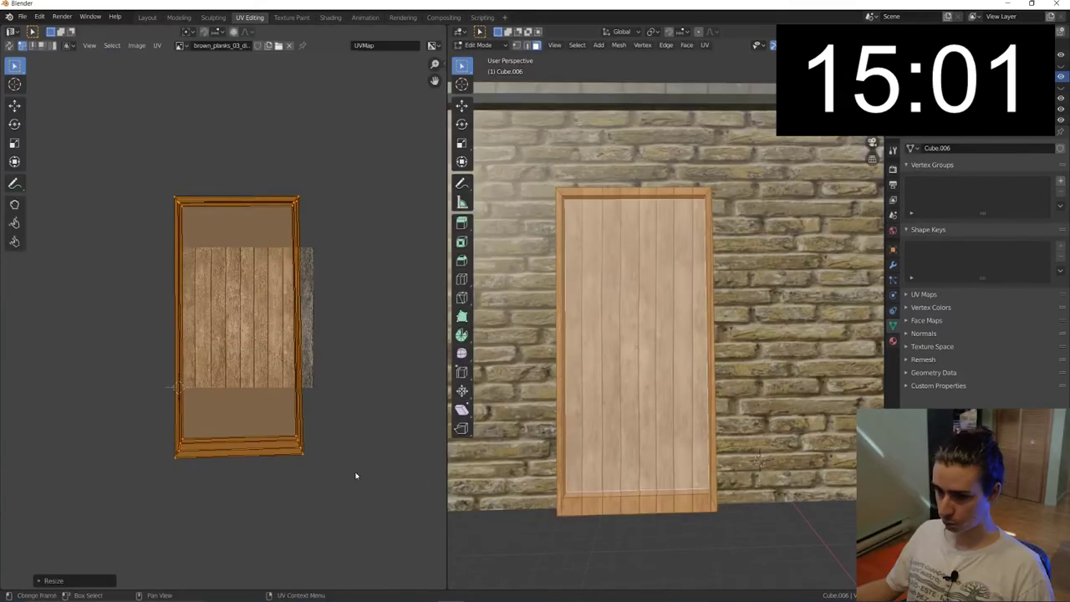
key("r")
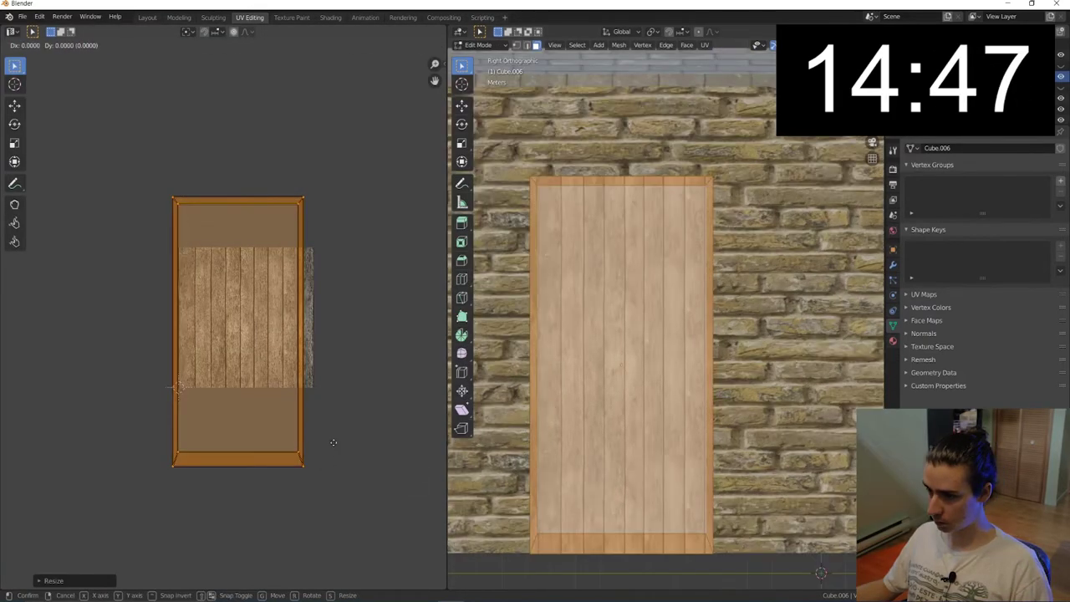
scroll(618, 288, "up", 5)
mouse_move(618, 289)
middle_mouse_down()
mouse_move(605, 310)
mouse_move(622, 322)
middle_mouse_up()
scroll(604, 310, "down", 5)
scroll(604, 310, "up", 2)
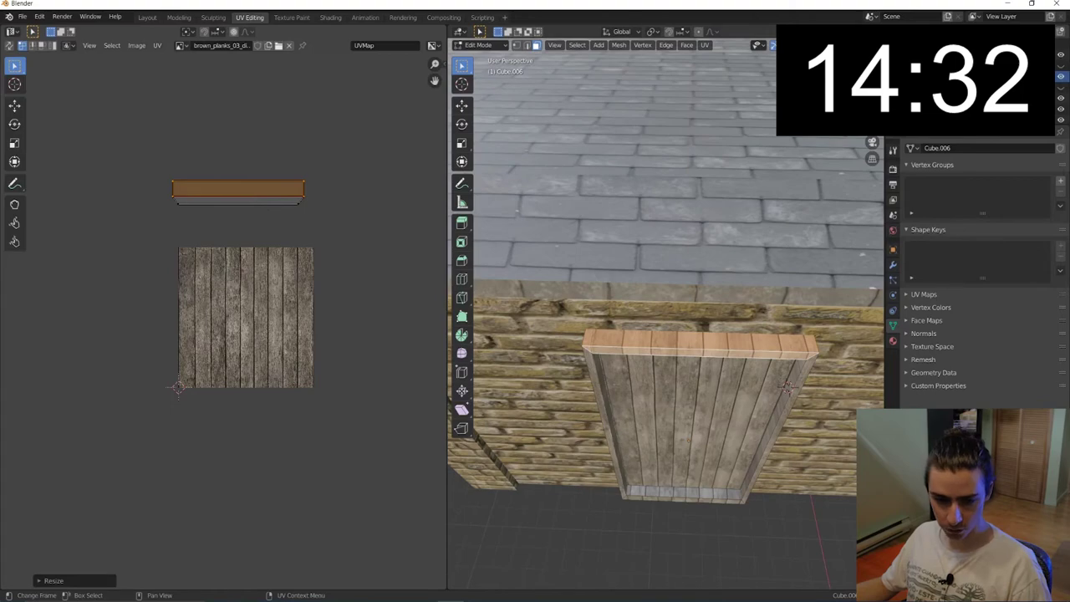
mouse_move(618, 334)
middle_mouse_down()
mouse_move(649, 348)
mouse_move(668, 326)
middle_mouse_up()
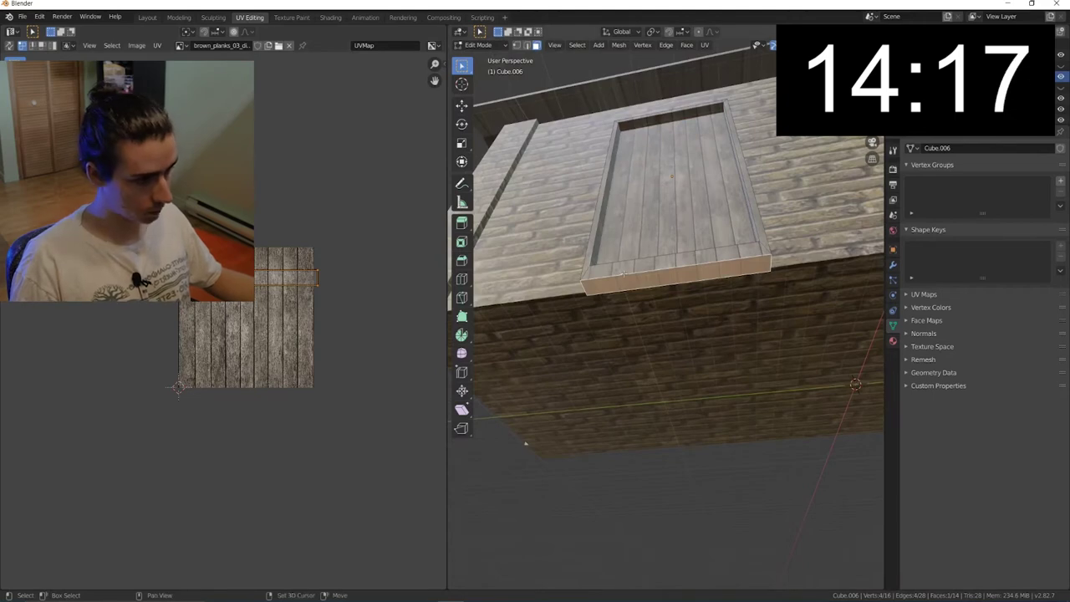
Step: Move the frame's bevel UVs below the others and squeeze them into a thin strip
left_click(675, 275, "shift")
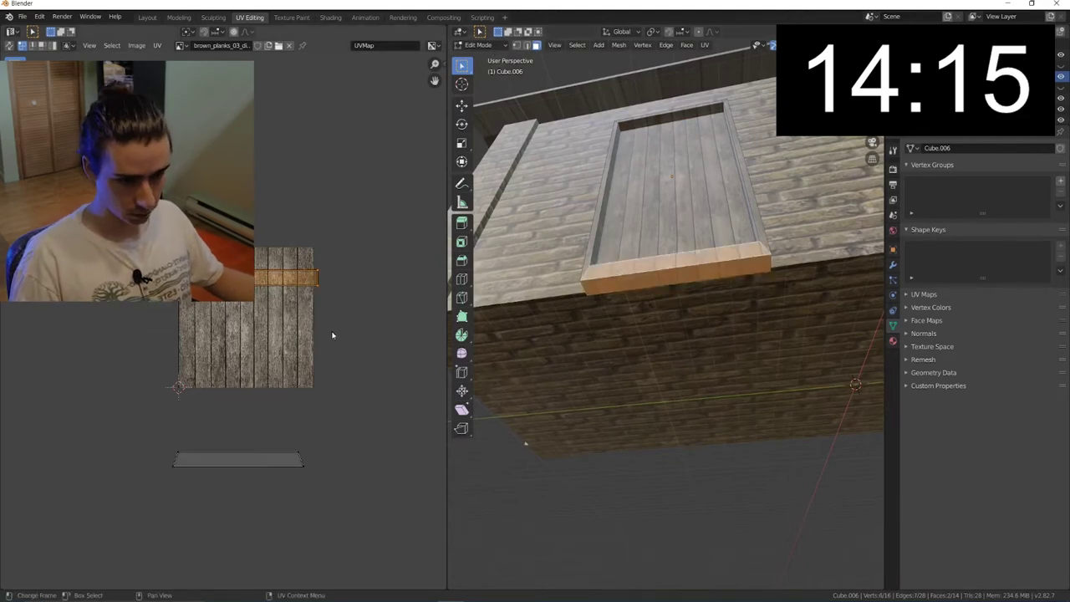
key("g")
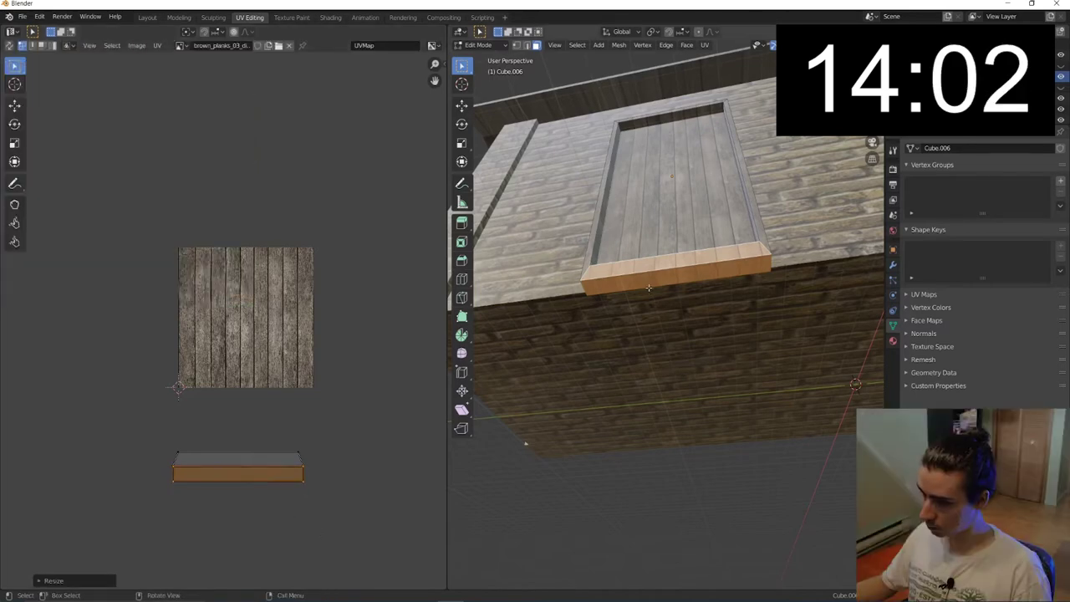
mouse_move(585, 276)
middle_mouse_down()
mouse_move(560, 312)
mouse_move(847, 314)
middle_mouse_up()
left_click(537, 298)
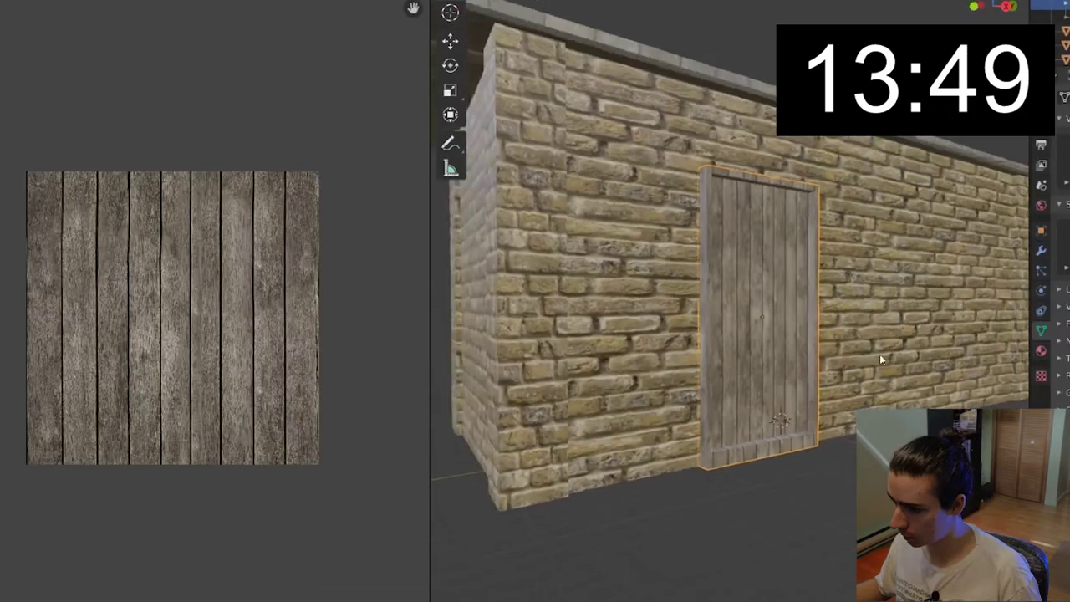
Step: Return the door to object mode and add a Circle mesh to the scene
middle_click_drag(879, 354, 791, 379)
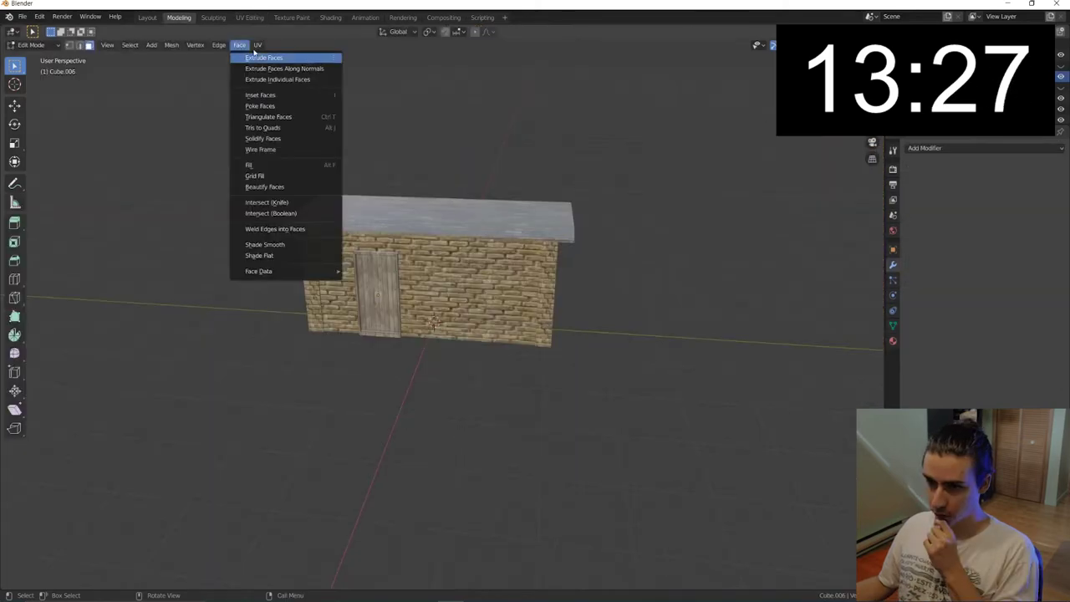
key("Tab")
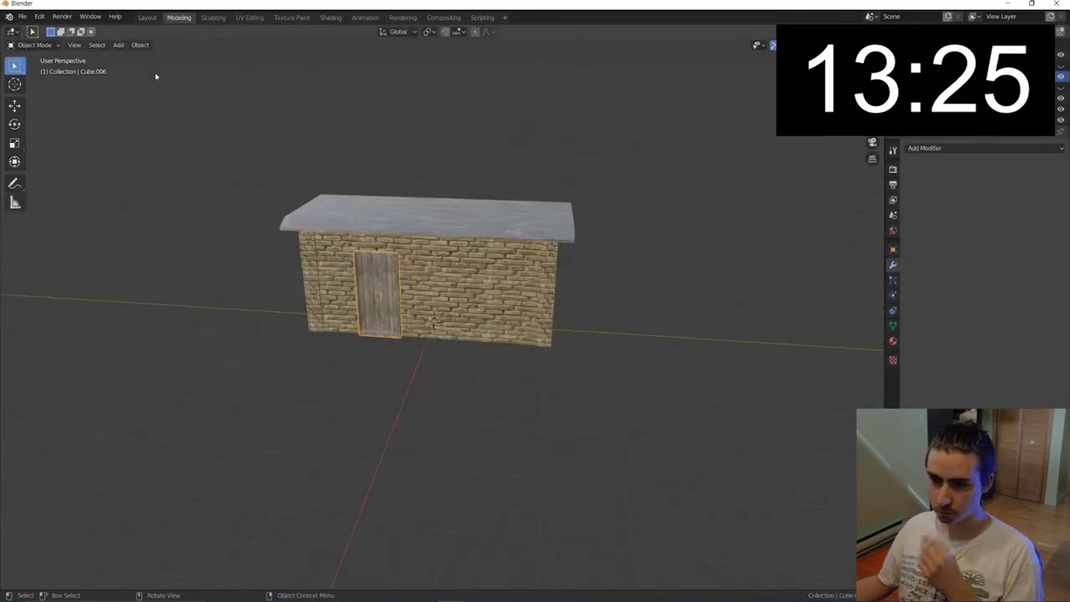
left_click(117, 46)
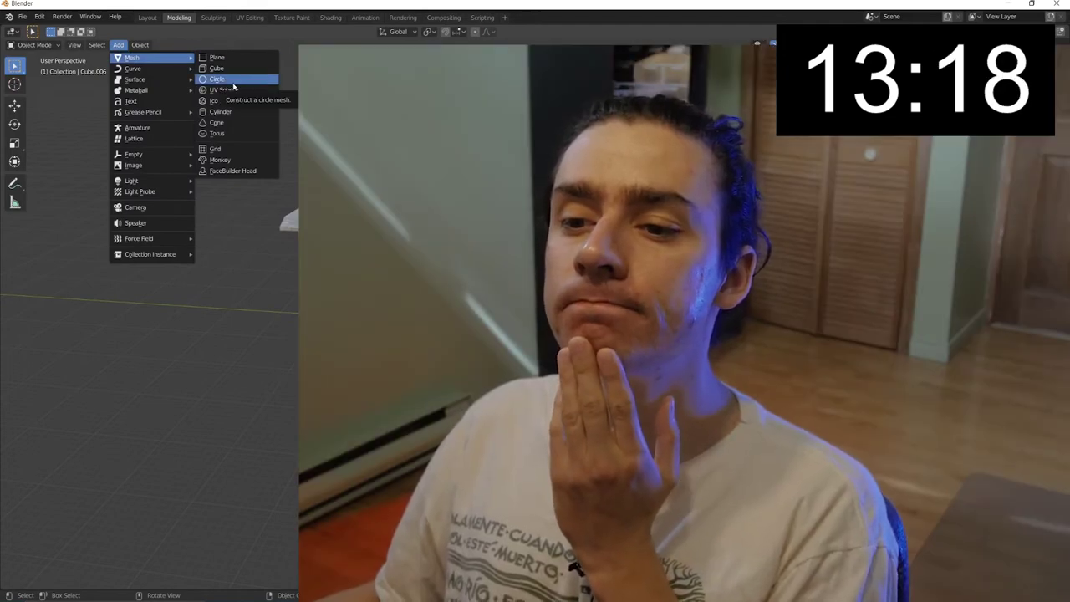
left_click(234, 82)
mouse_move(362, 384)
middle_mouse_down()
mouse_move(459, 364)
mouse_move(463, 398)
middle_mouse_up()
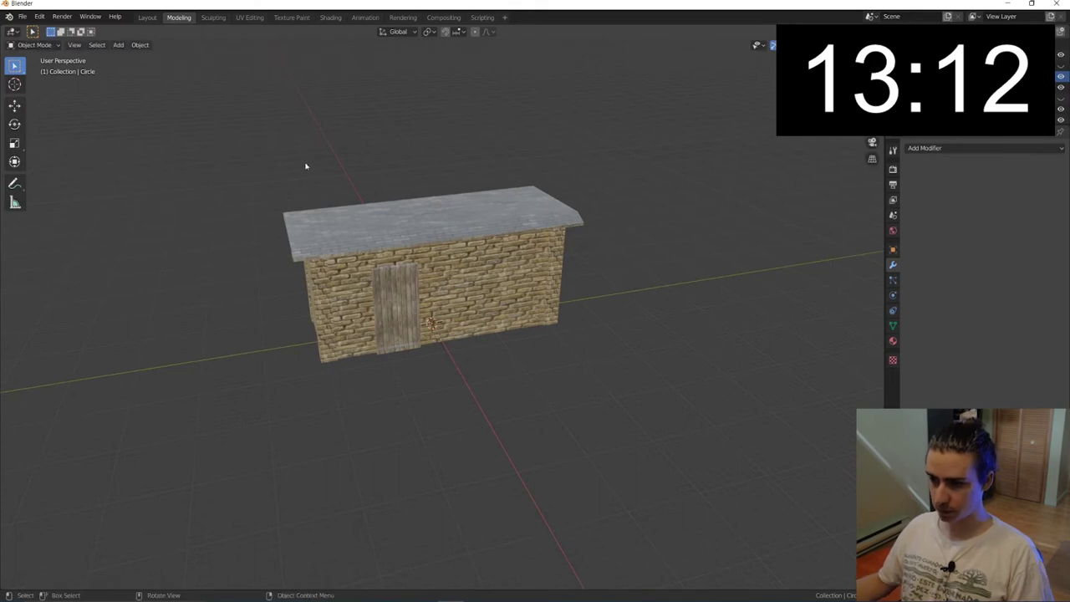
left_click(121, 44)
mouse_move(151, 57)
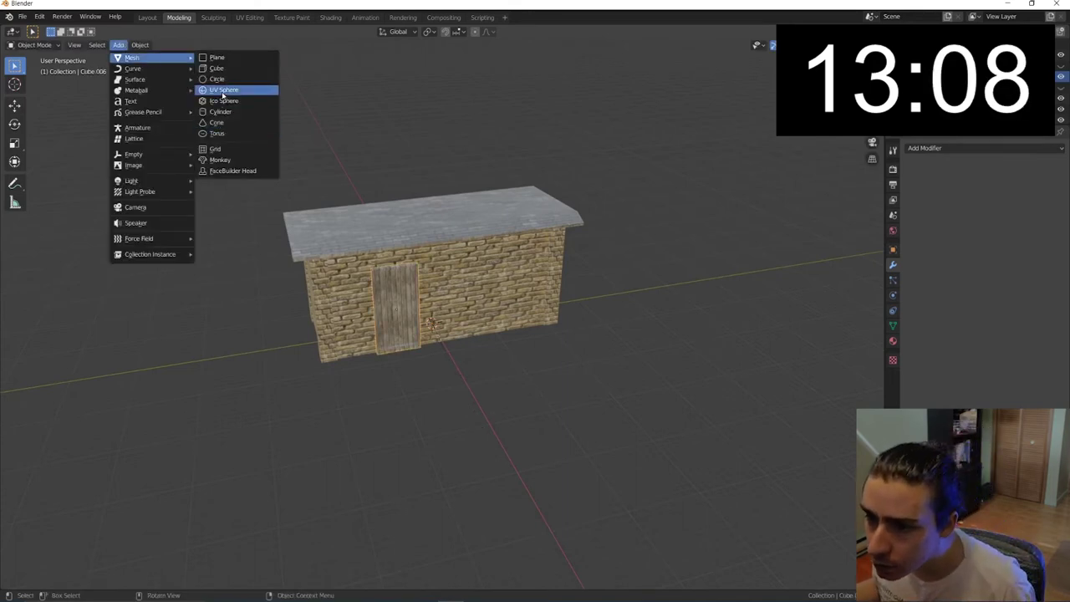
Step: Add a UV sphere and place it near the wooden door
left_click(223, 89)
key("g")
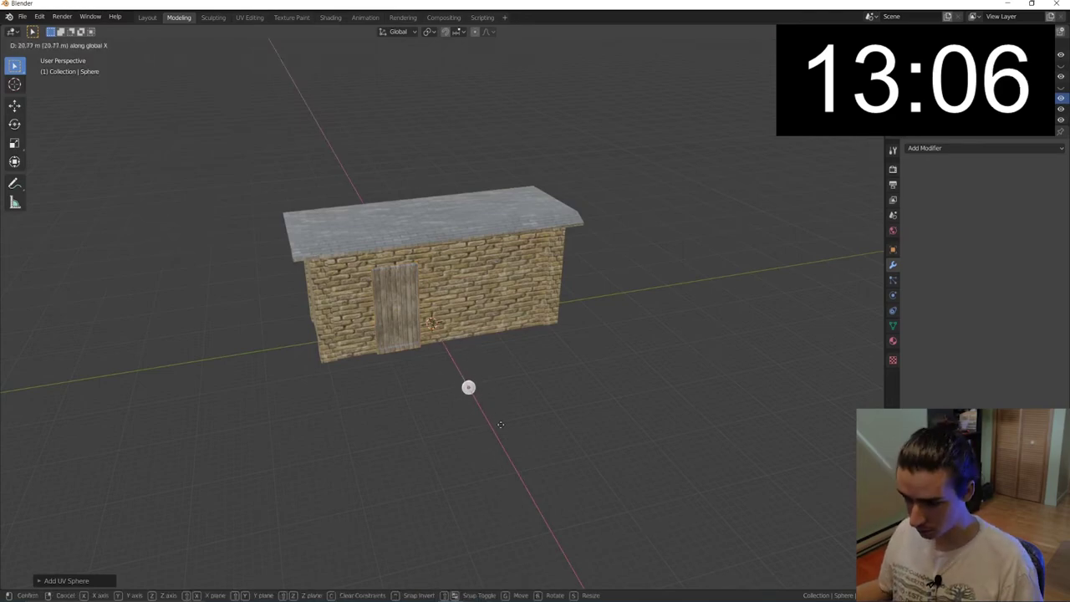
left_click(496, 416)
scroll(497, 416, "up", 5)
middle_click_drag(514, 394, 474, 278, "shift")
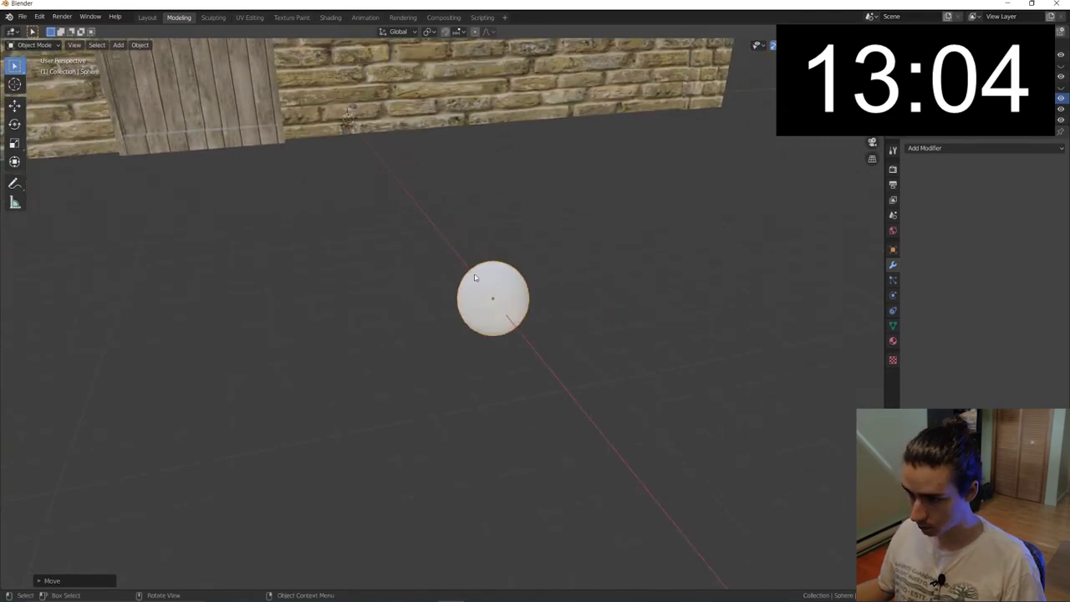
Step: Try extruding a small patch of the sphere's faces in Edit Mode, then undo it
key("Tab")
middle_click_drag(348, 117, 648, 239)
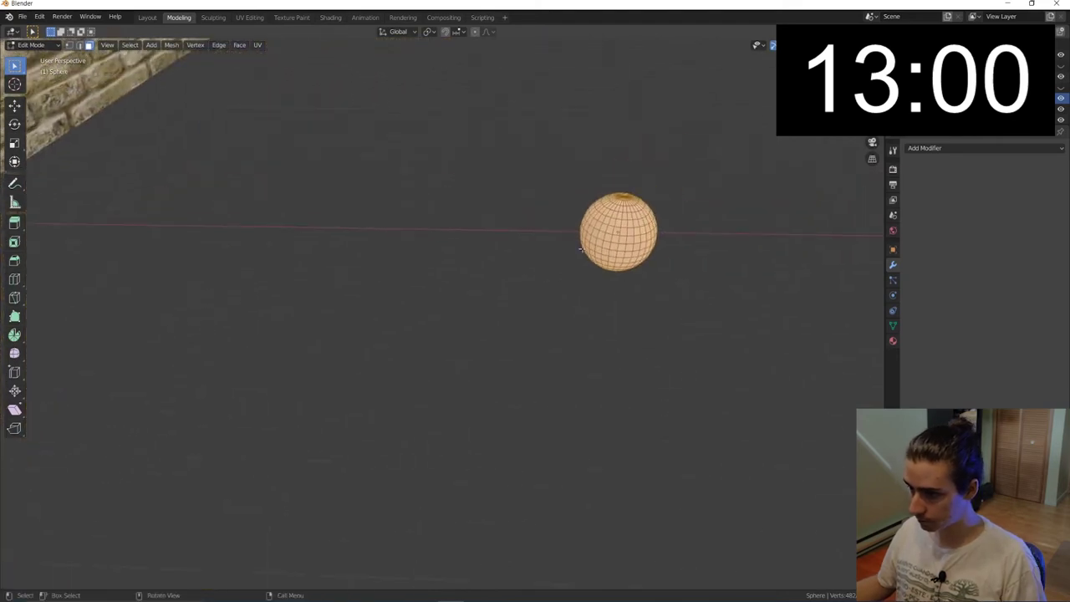
middle_click_drag(648, 239, 611, 244)
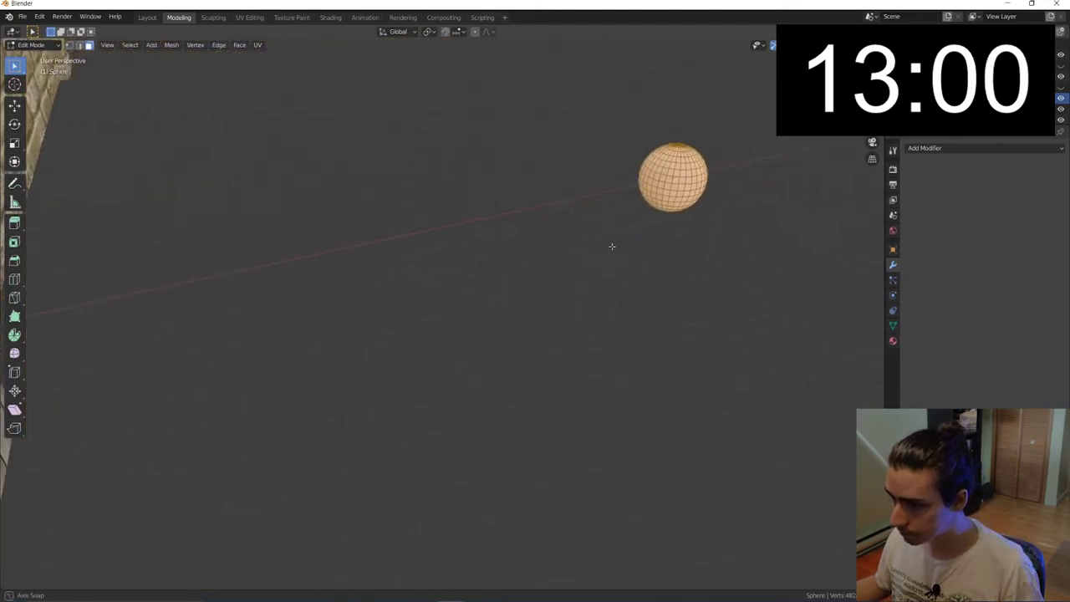
left_click(592, 172)
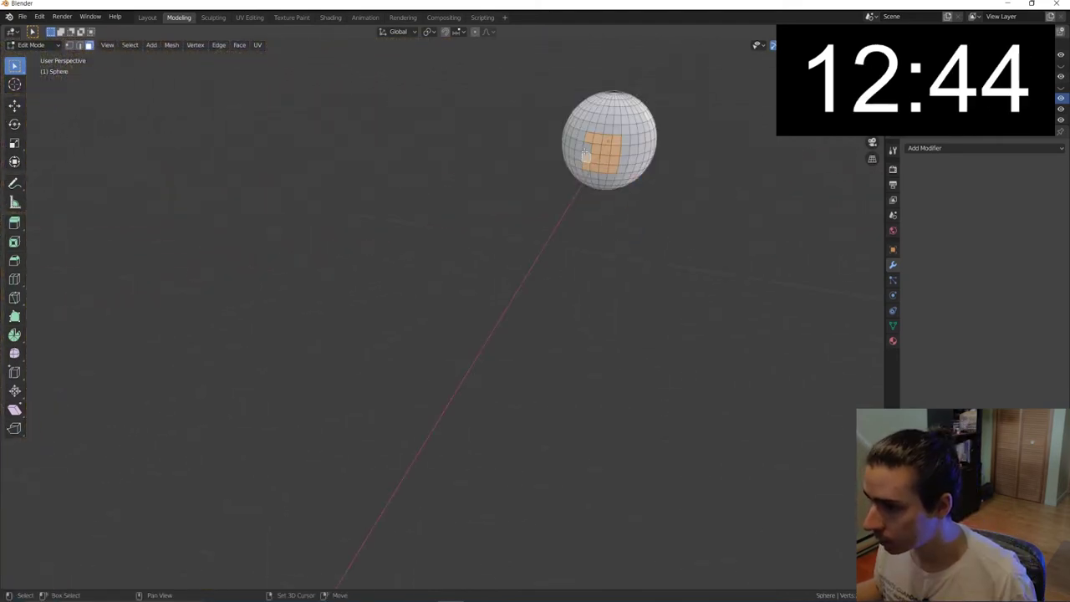
middle_click_drag(587, 147, 518, 213)
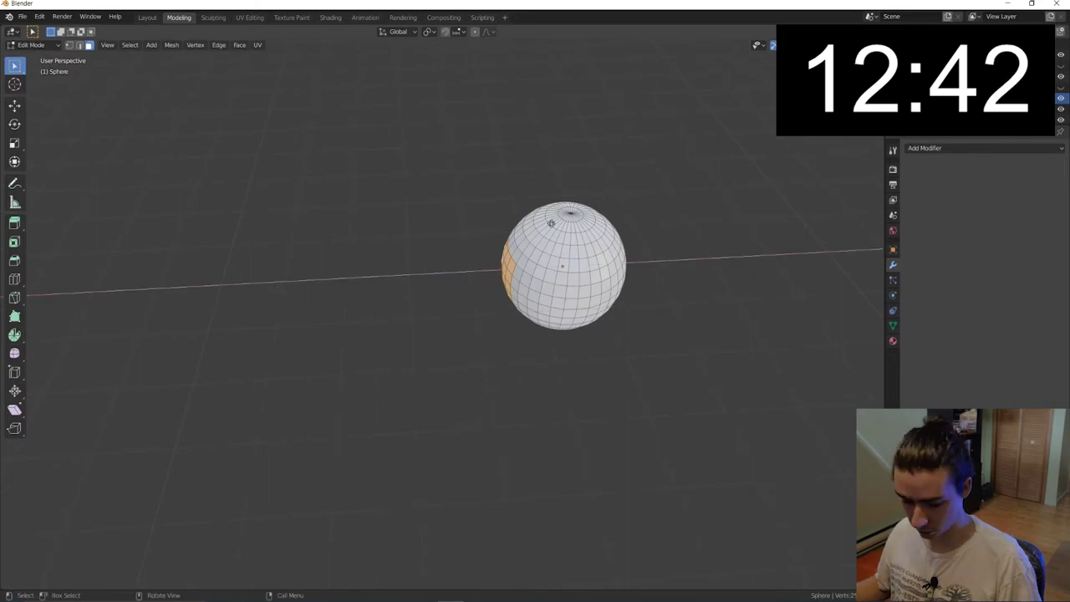
key("e")
left_click(465, 228)
mouse_move(465, 228)
middle_mouse_down()
mouse_move(442, 268)
mouse_move(438, 244)
middle_mouse_up()
scroll(453, 231, "down", 3)
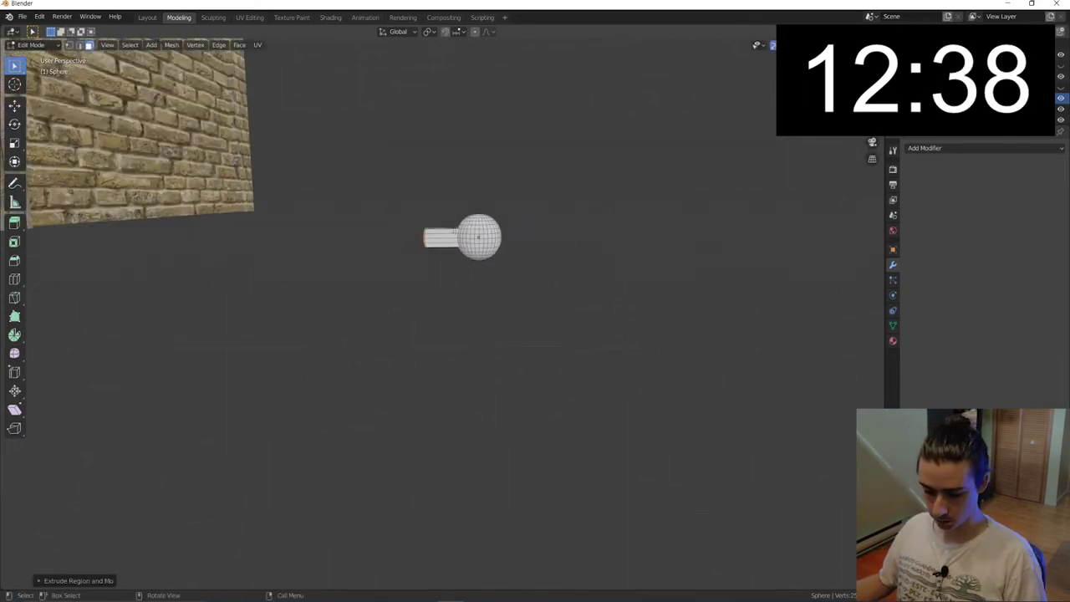
key("alt+a")
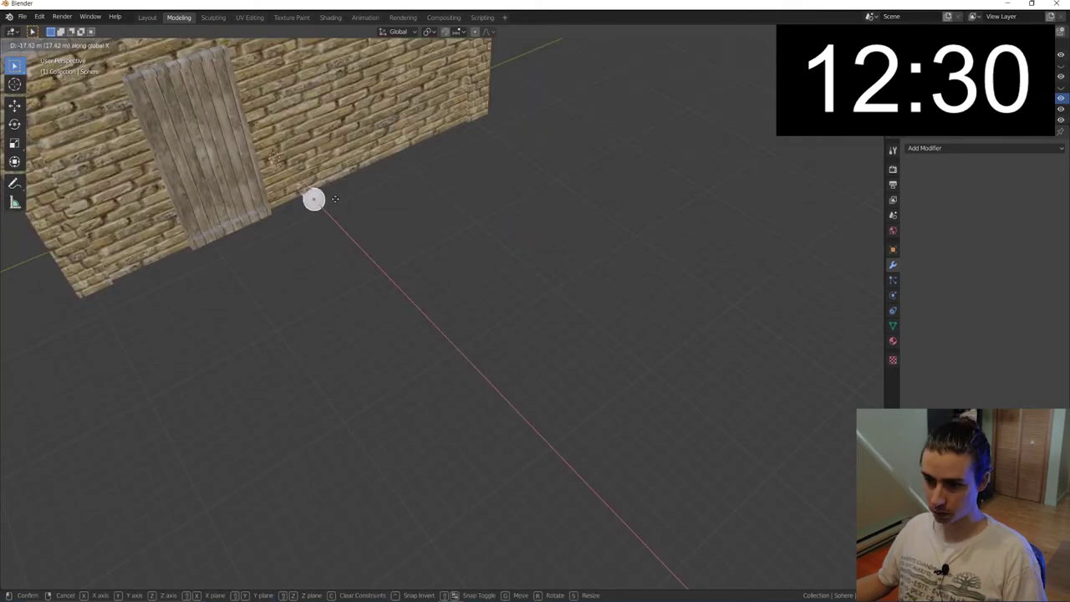
Step: Raise the sphere, move it onto the door and shrink it to doorknob size
key("g")
key("z")
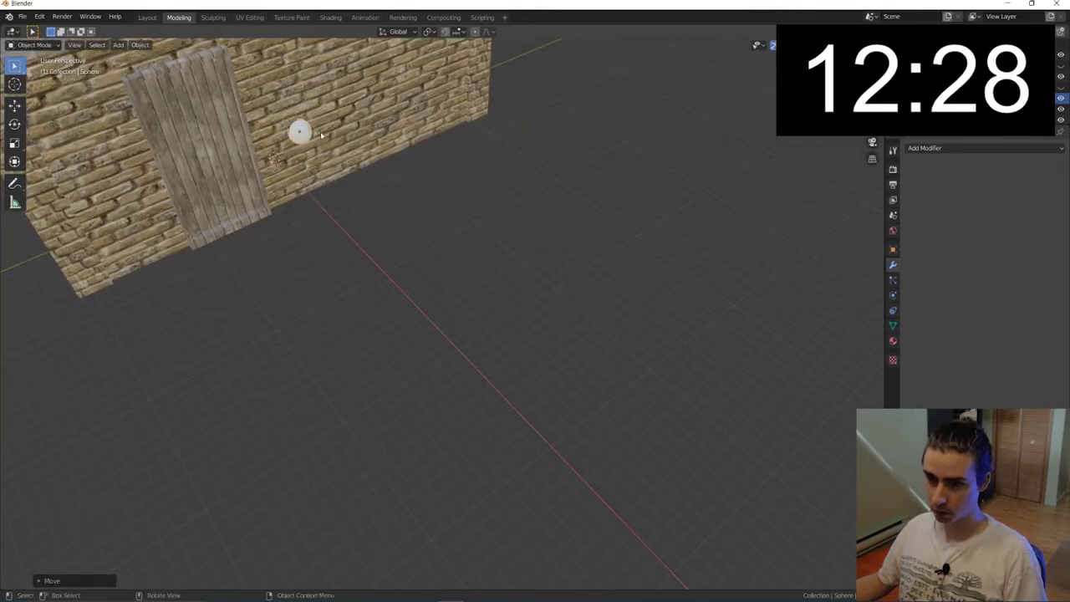
left_click(320, 132)
middle_click_drag(326, 134, 377, 342)
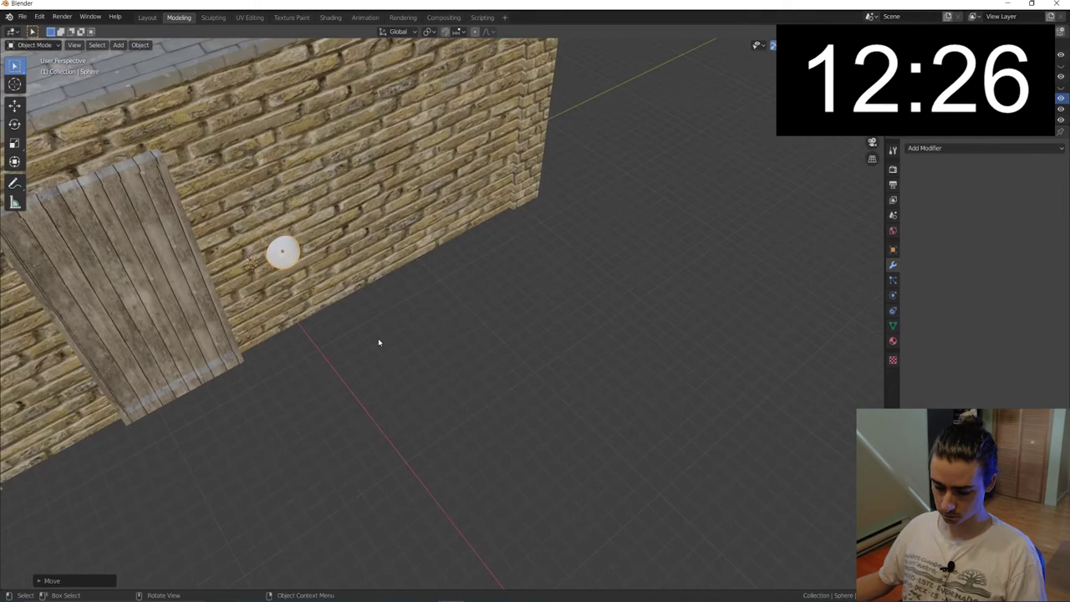
key("g")
left_click(222, 382)
mouse_move(222, 382)
middle_mouse_down()
mouse_move(240, 343)
mouse_move(267, 340)
middle_mouse_up()
key("s")
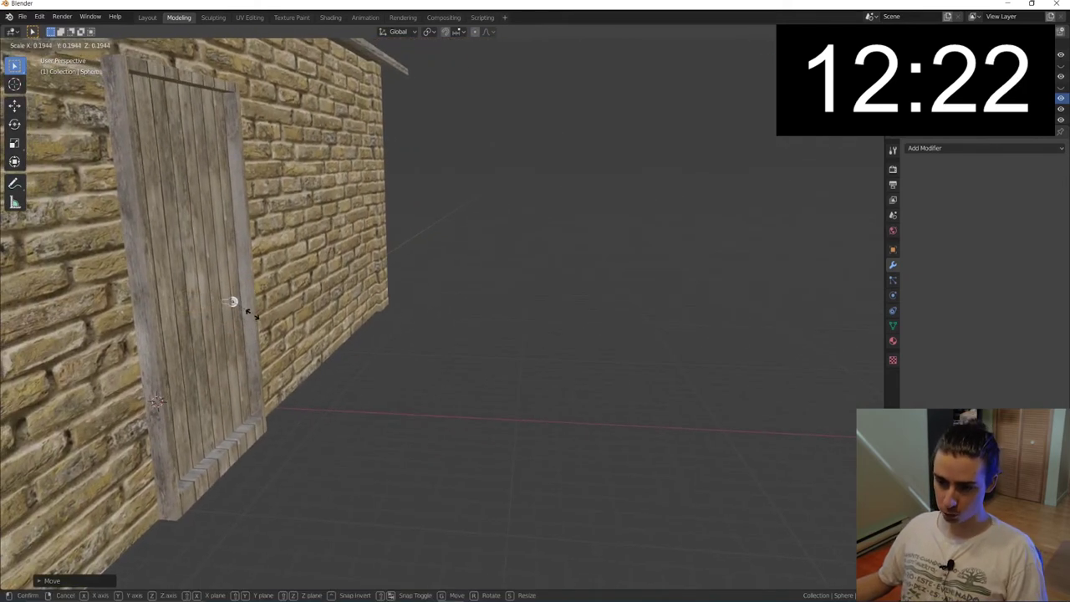
left_click(257, 327)
Step: Nudge the knob along X and add a new cube to the scene
key("g")
key("x")
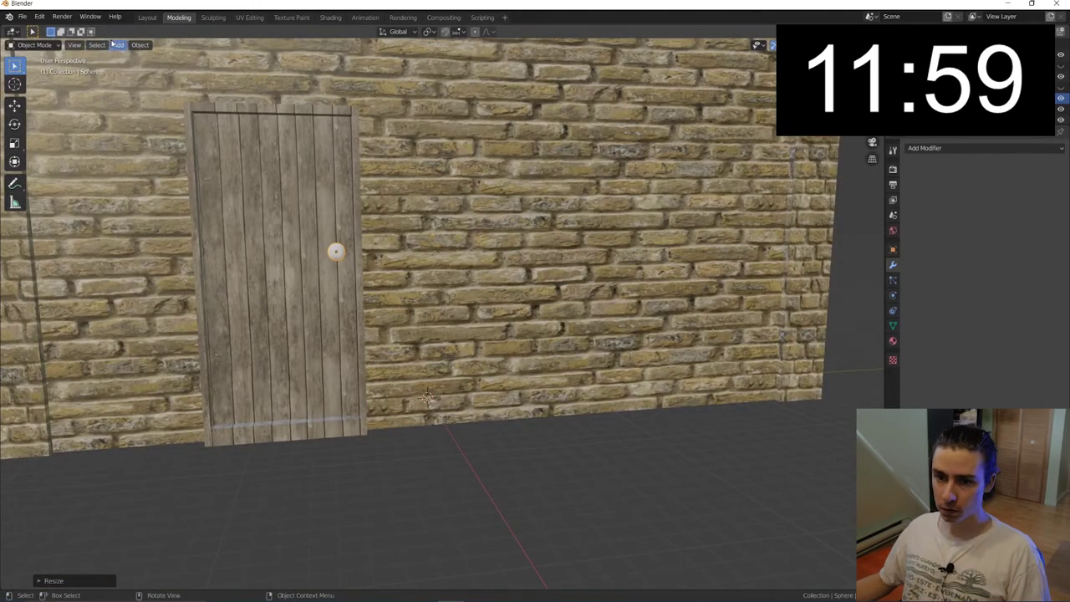
left_click(114, 45)
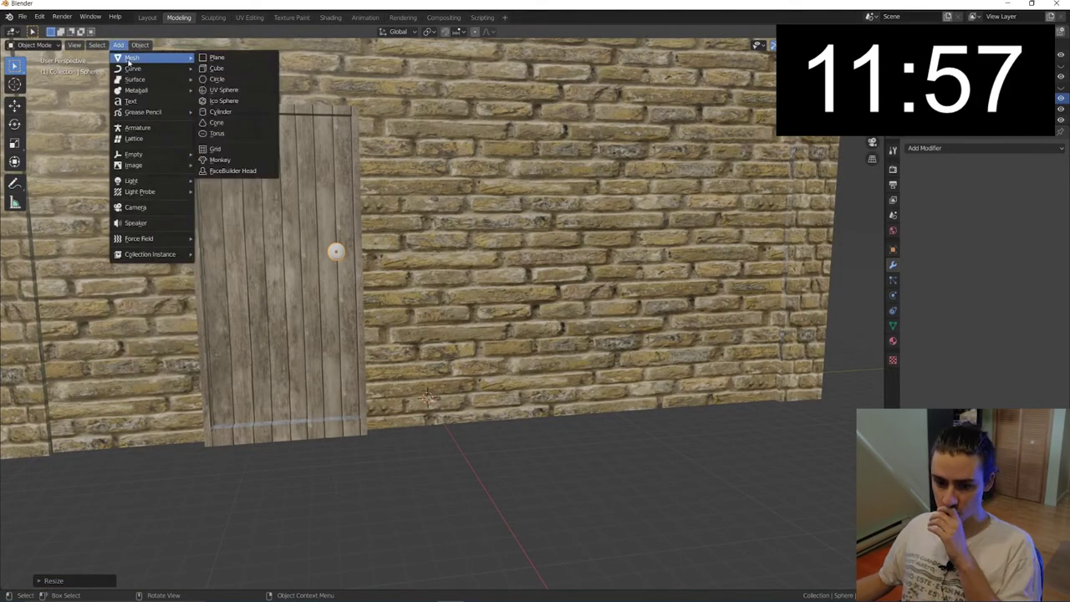
left_click(241, 70)
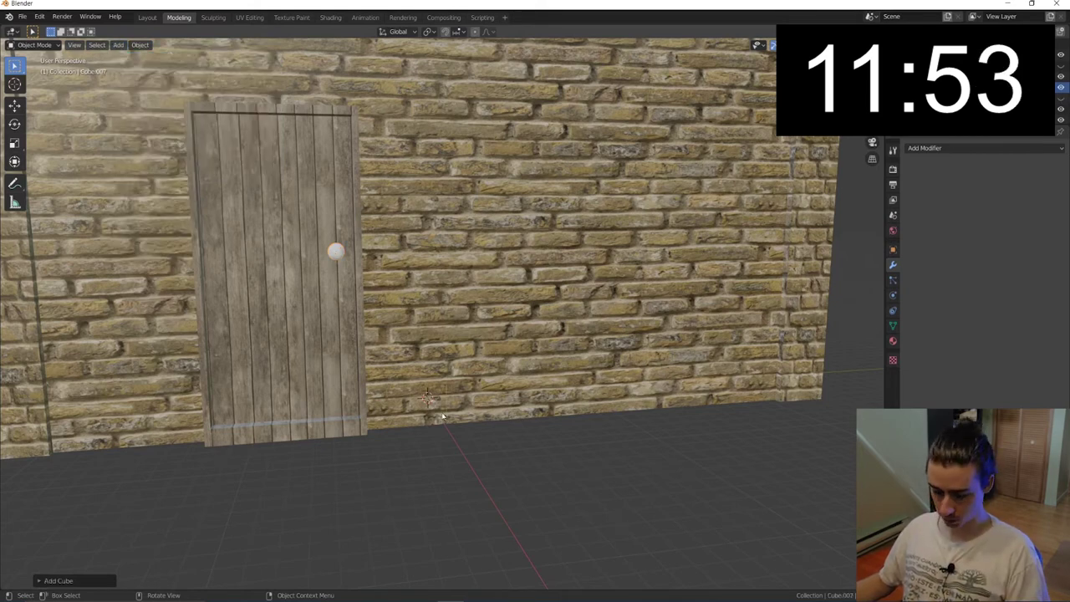
Step: Shrink the plate's inner face along X and Z and extrude it into a recessed slot
key("s")
key("x")
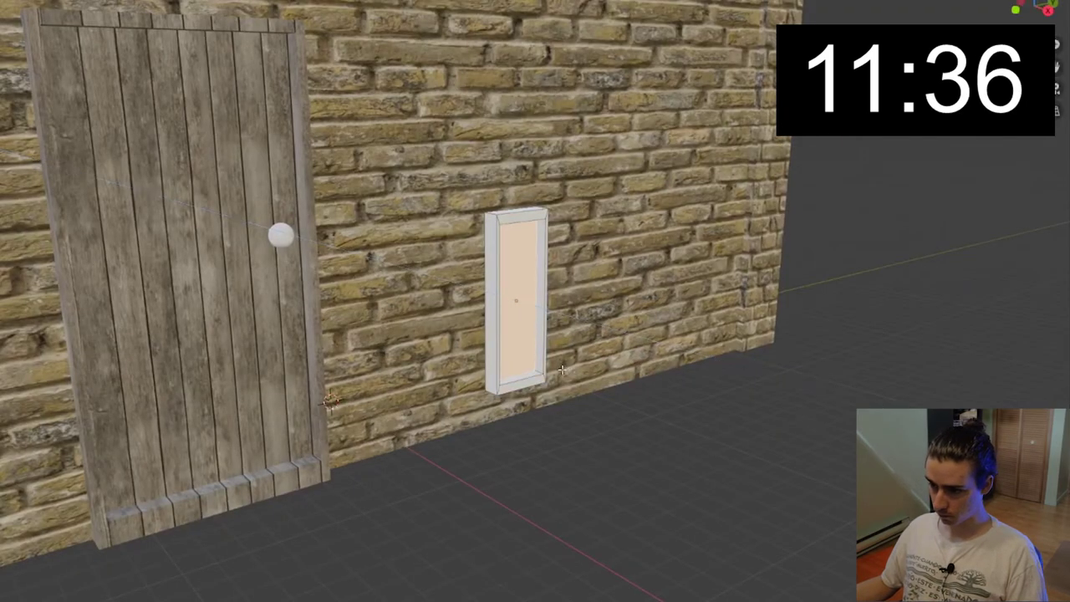
key("z")
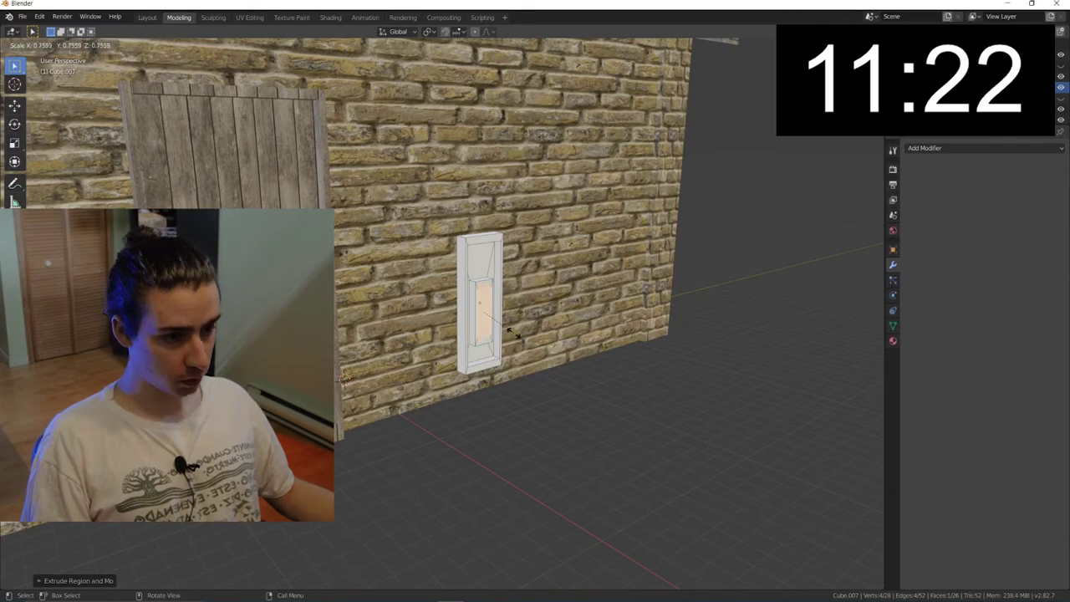
left_click(507, 320)
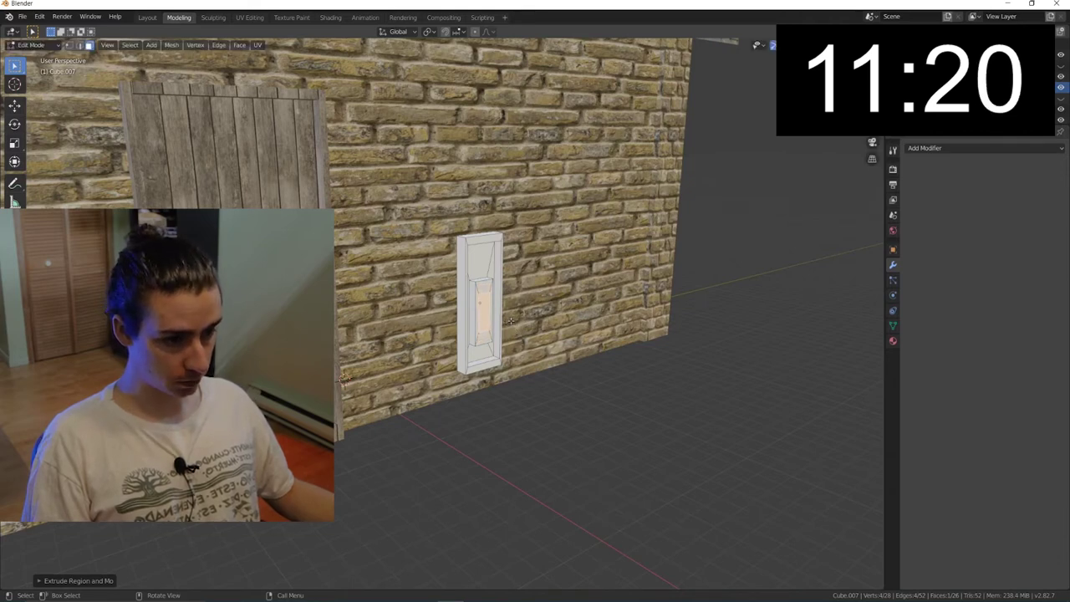
key("e")
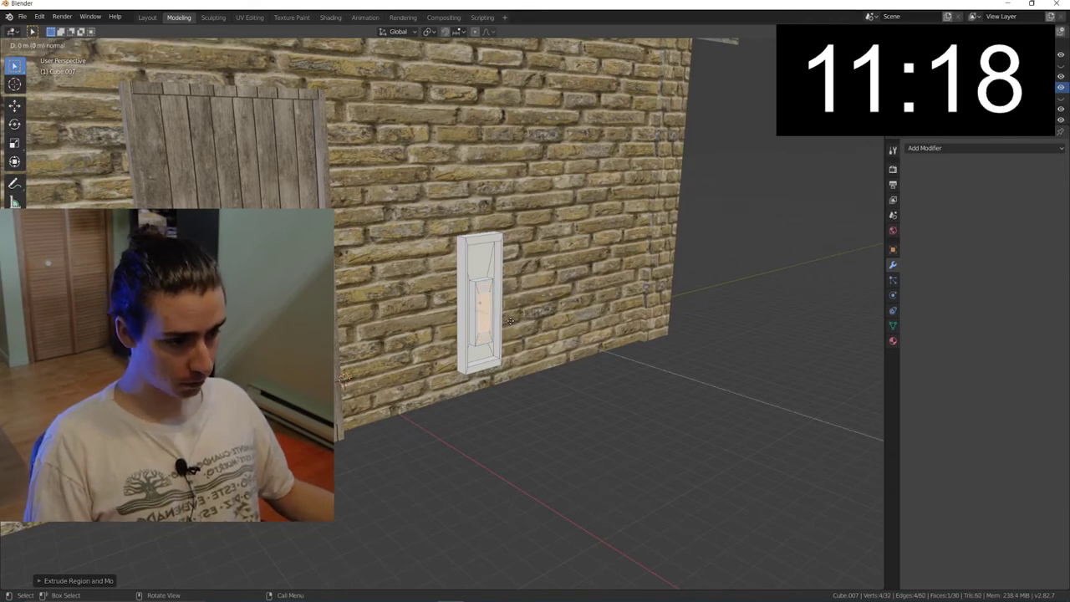
left_click(507, 319)
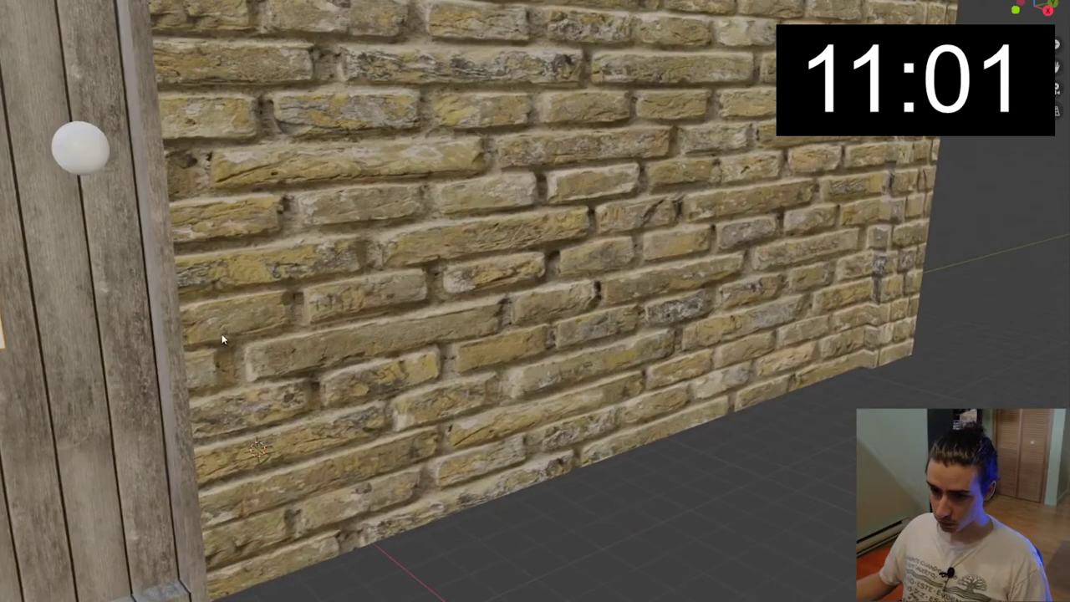
middle_click_drag(277, 337, 528, 425)
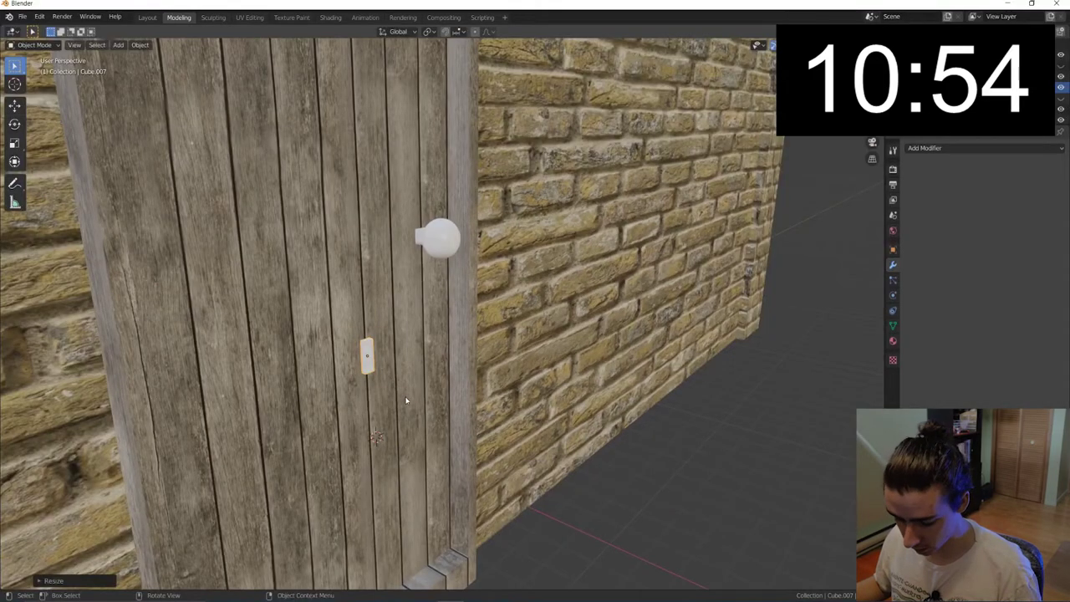
Step: Move the plate along X and Z so it sits just below the doorknob
key("g")
key("x")
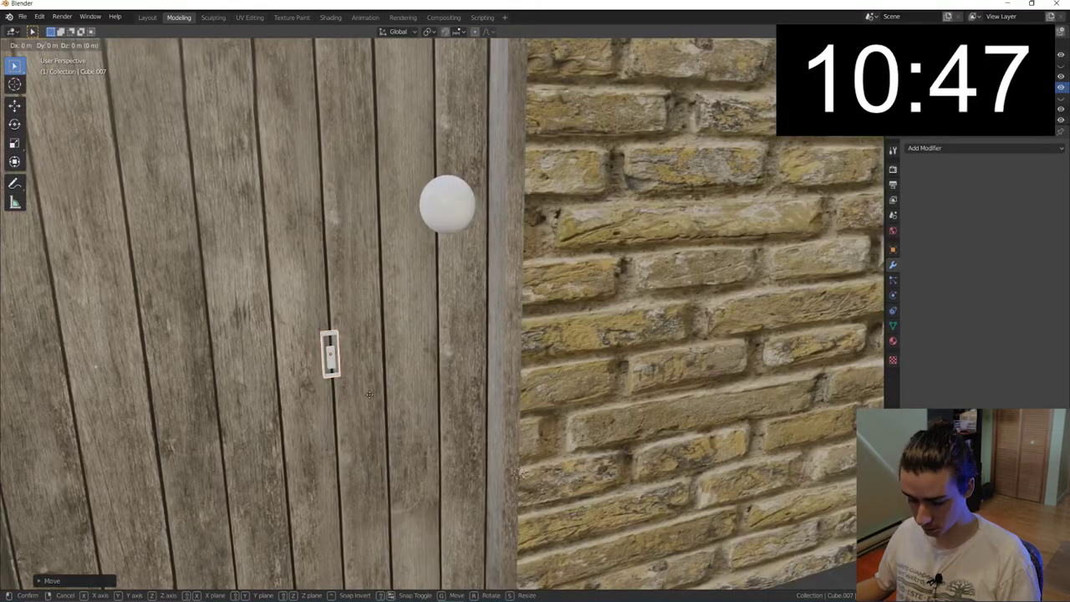
left_click(477, 379)
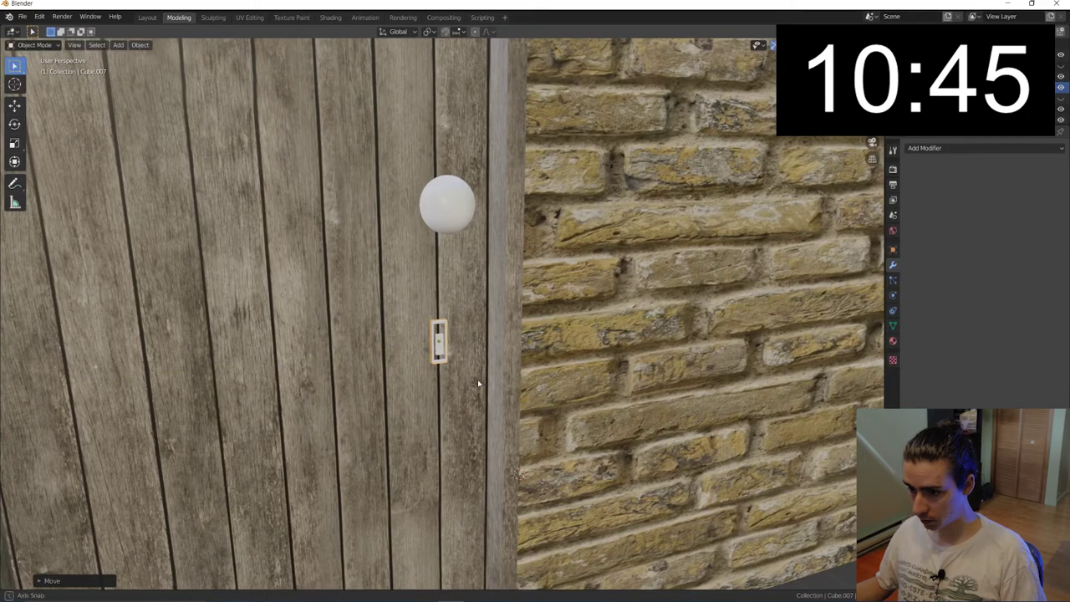
middle_click_drag(477, 379, 464, 383)
key("g")
key("z")
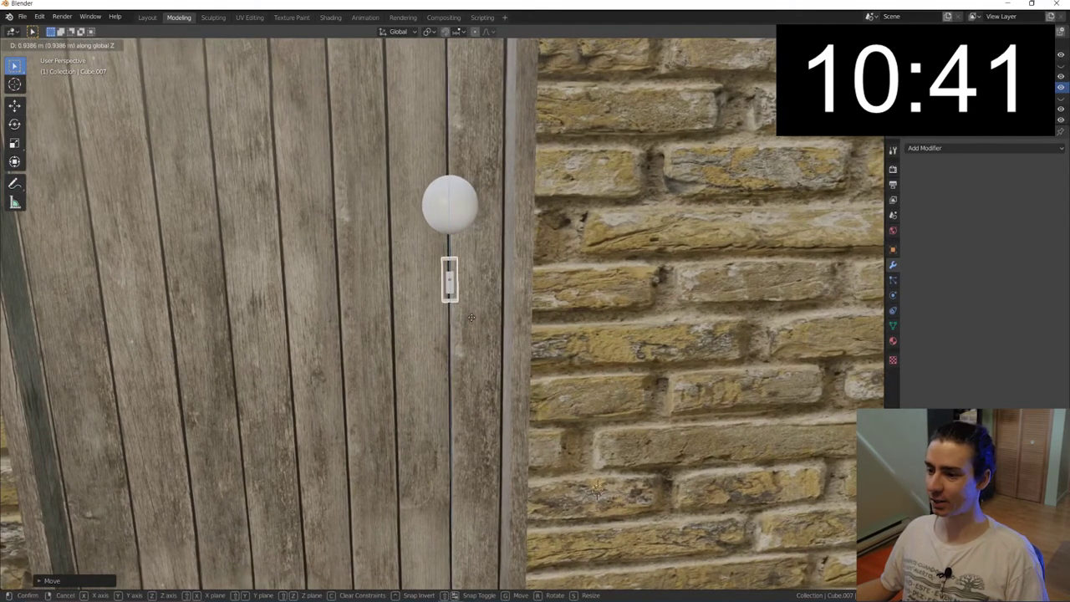
left_click(471, 318)
scroll(471, 319, "down", 4)
scroll(471, 321, "down", 1)
scroll(472, 323, "down", 1)
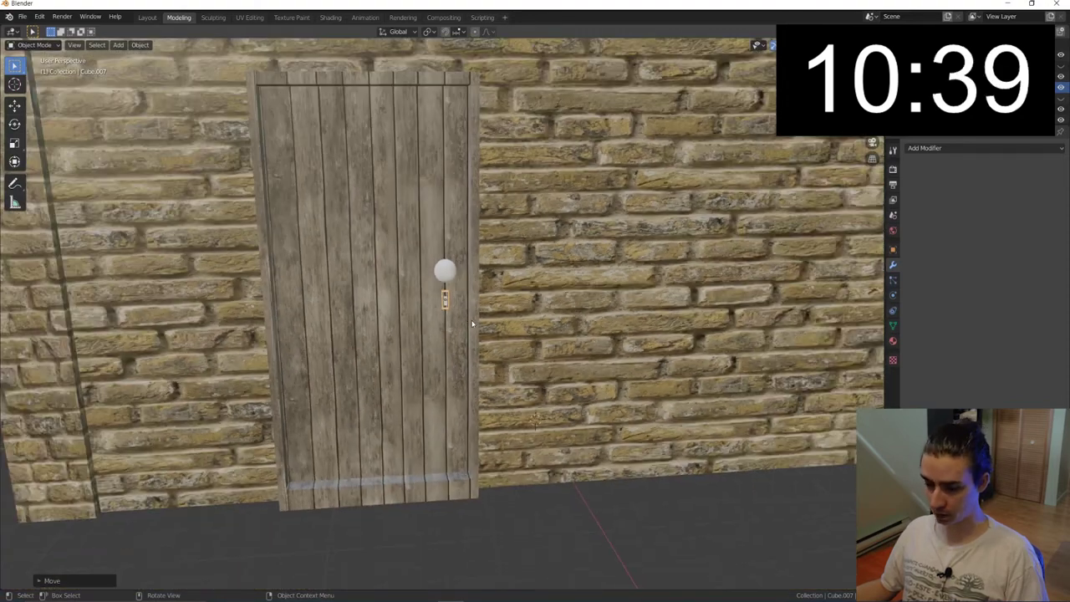
scroll(476, 334, "down", 5)
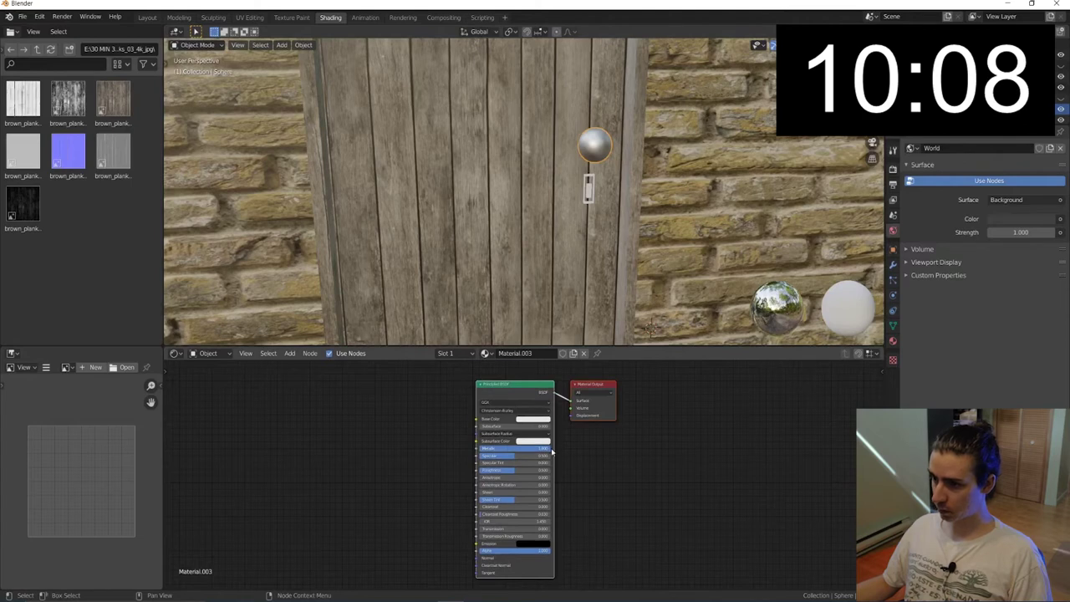
Step: Darken the knob's base colour and assign the Metal material to the plate
left_click(538, 422)
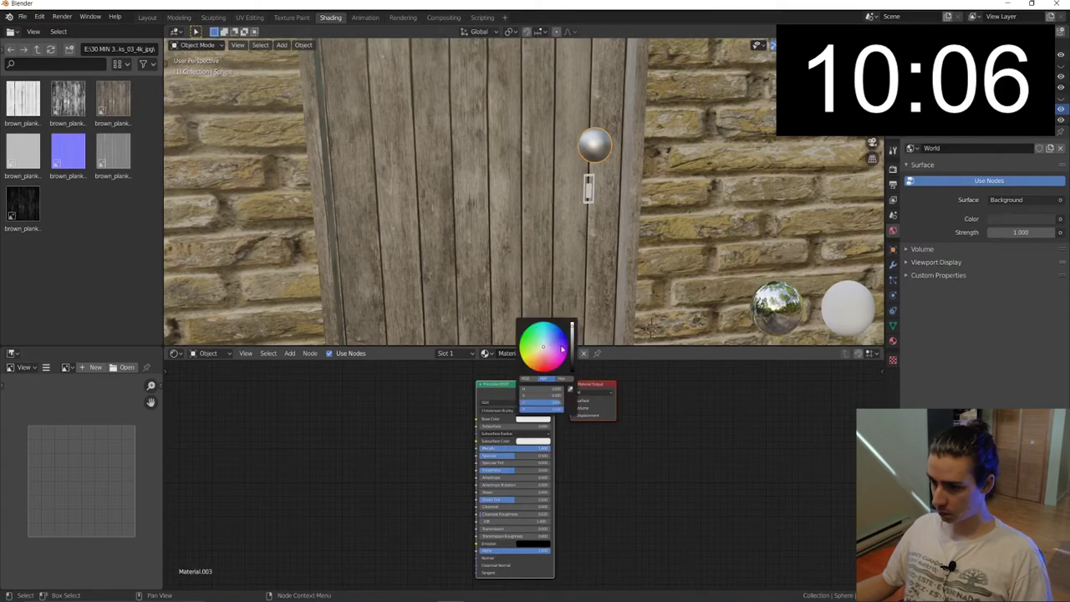
left_click_drag(575, 338, 572, 346)
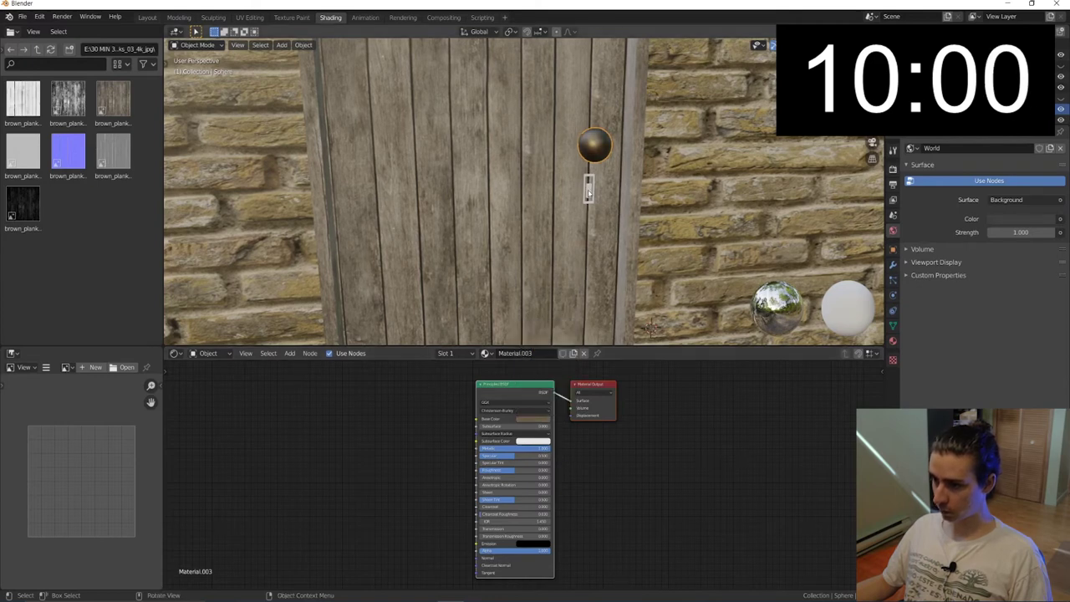
left_click(480, 352)
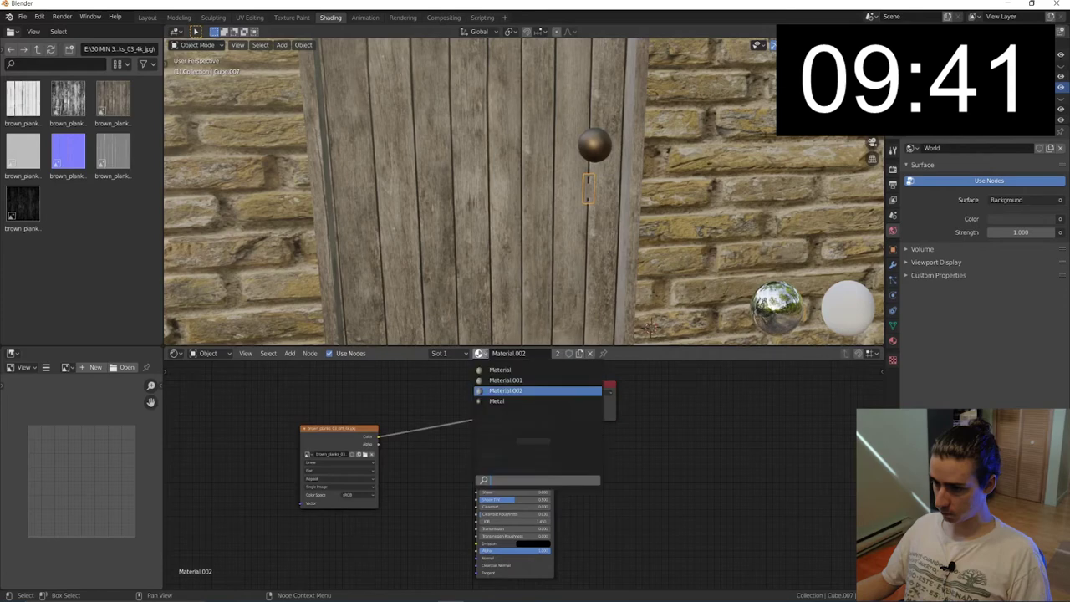
left_click(495, 402)
Step: Orbit around the door and wall to review the knob and plate
mouse_move(636, 251)
middle_mouse_down()
mouse_move(614, 234)
mouse_move(579, 243)
middle_mouse_up()
scroll(615, 234, "up", 3)
scroll(579, 243, "down", 3)
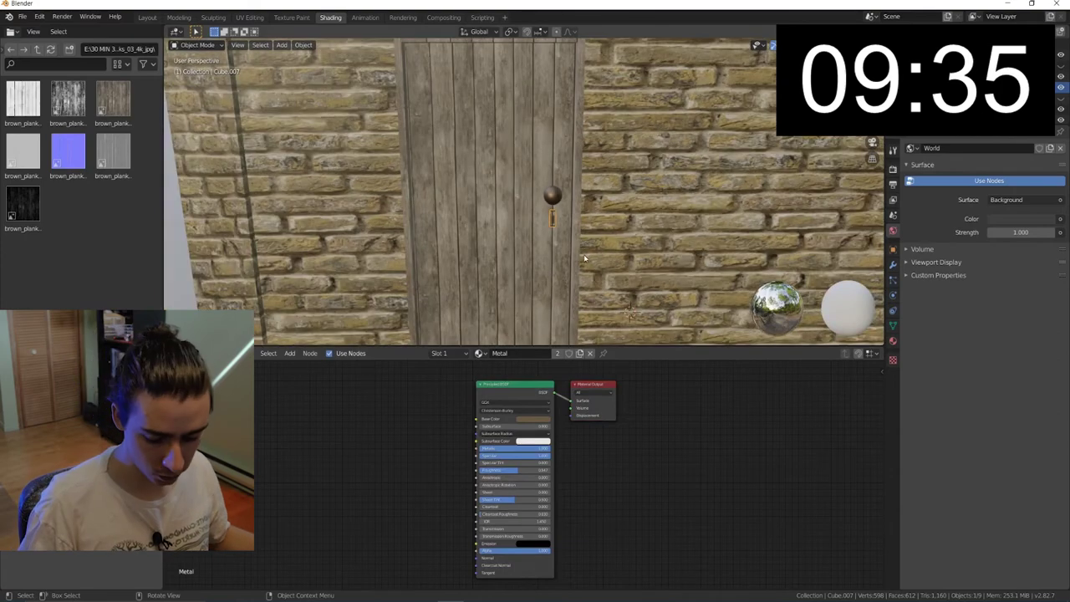
middle_click_drag(592, 243, 614, 247)
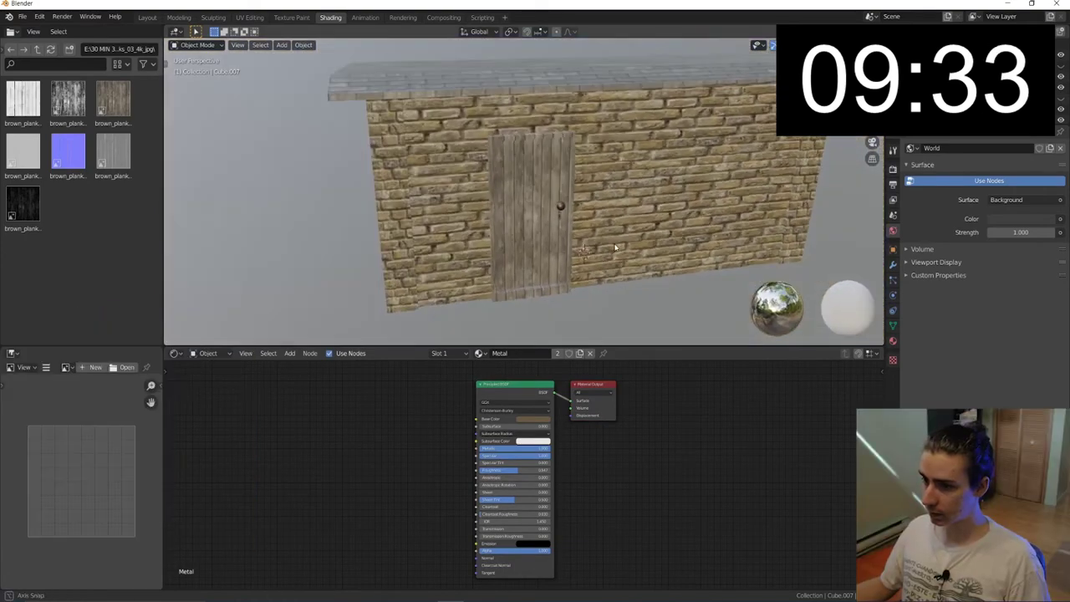
middle_click_drag(678, 123, 468, 142)
left_click(238, 46)
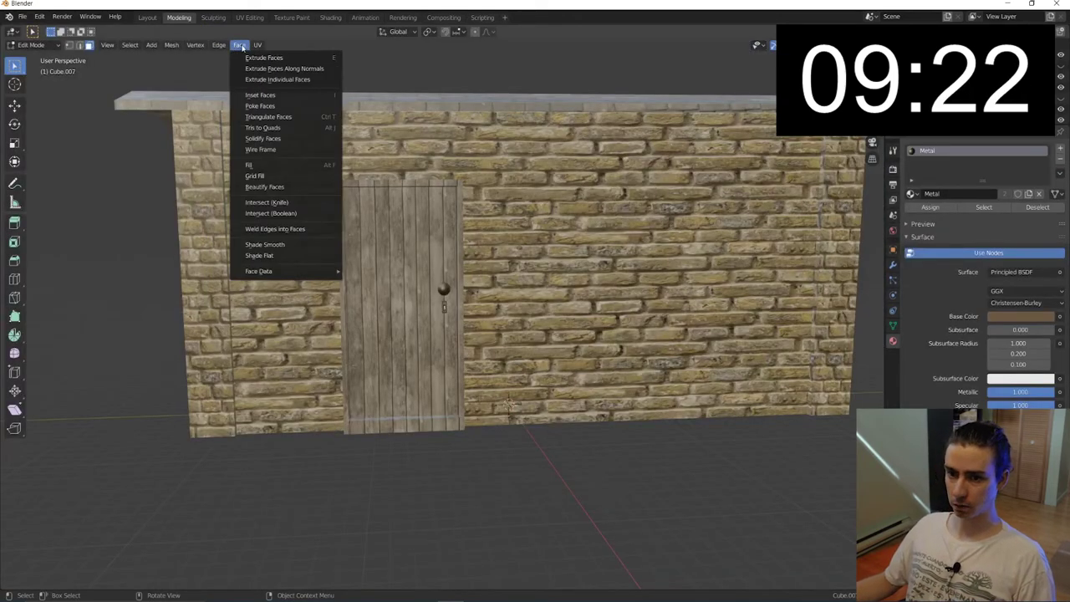
Step: Add a cylinder and move it along Y to the brick wall beside the door
key("Tab")
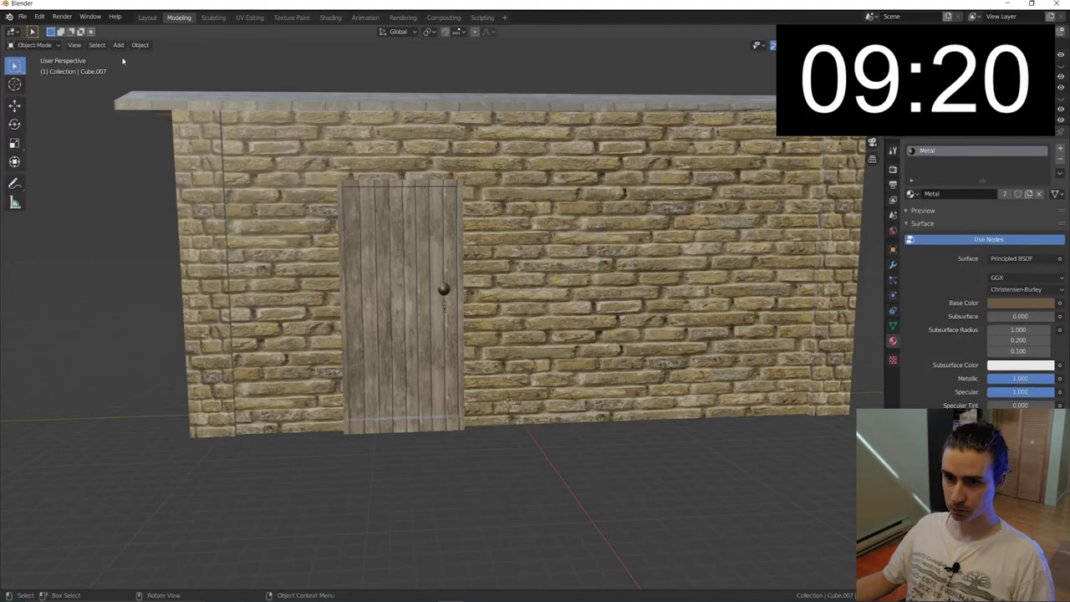
left_click(118, 44)
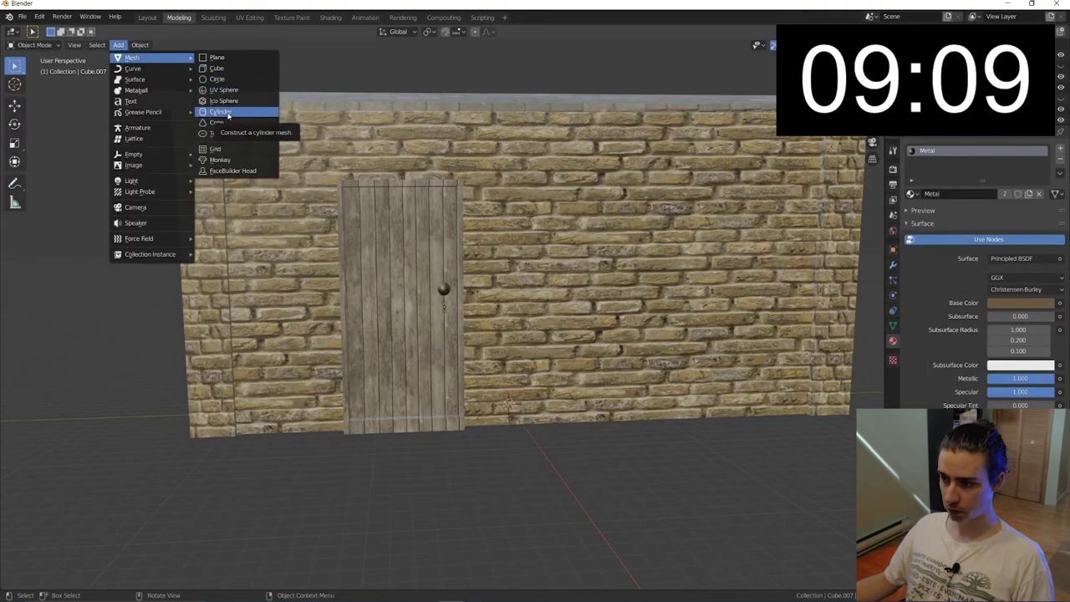
left_click(227, 114)
key("g")
left_click(630, 449)
key("g")
key("y")
left_click(636, 446)
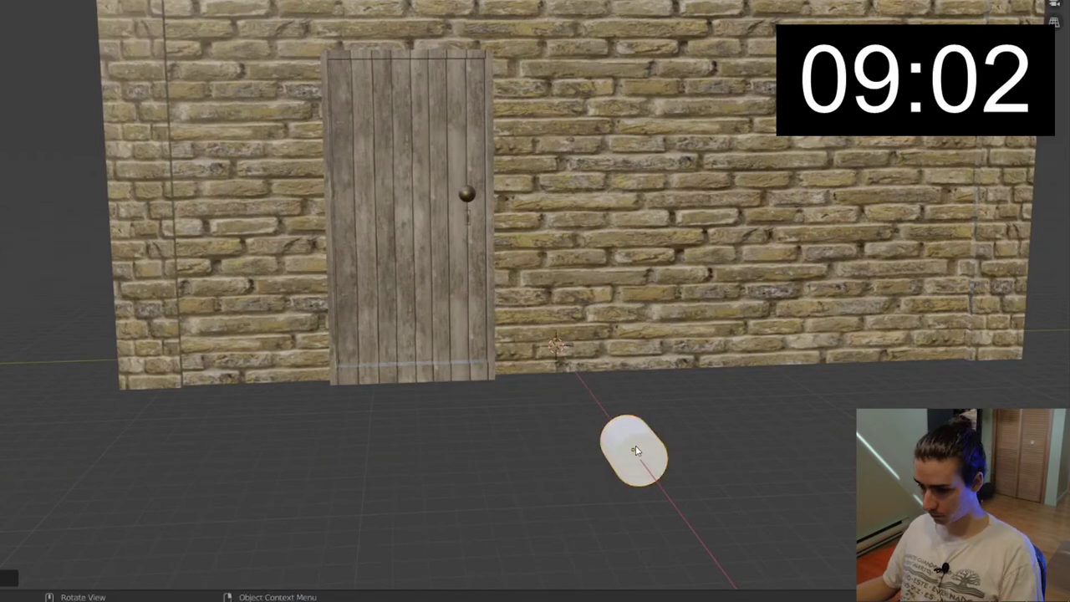
Step: Enlarge the cylinder, flatten it along X into a disc, and extrude an inset rim
key("s")
left_click(750, 558)
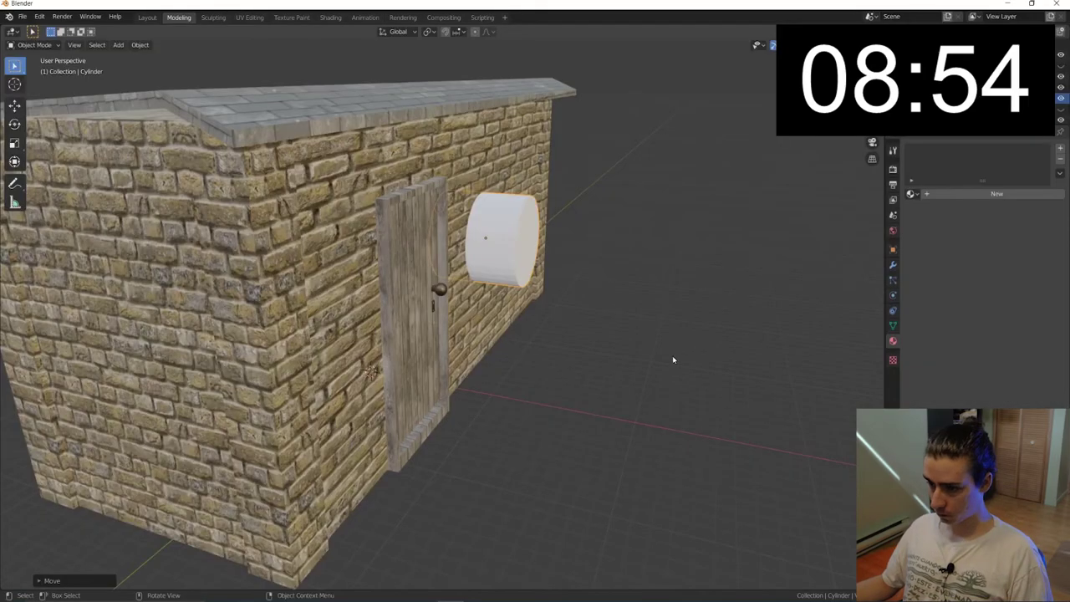
key("s")
key("x")
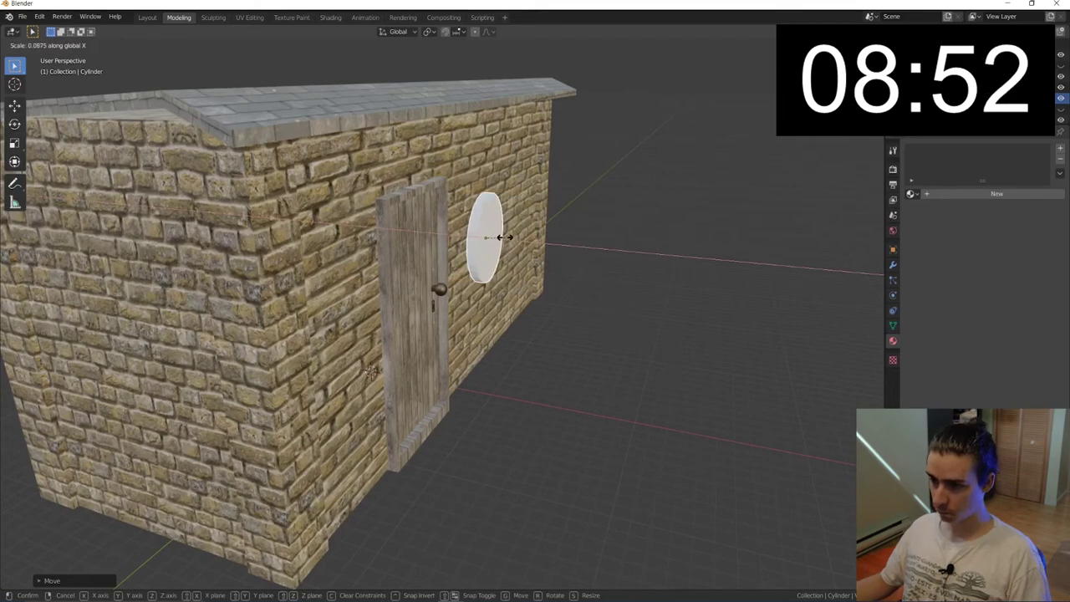
left_click(507, 239)
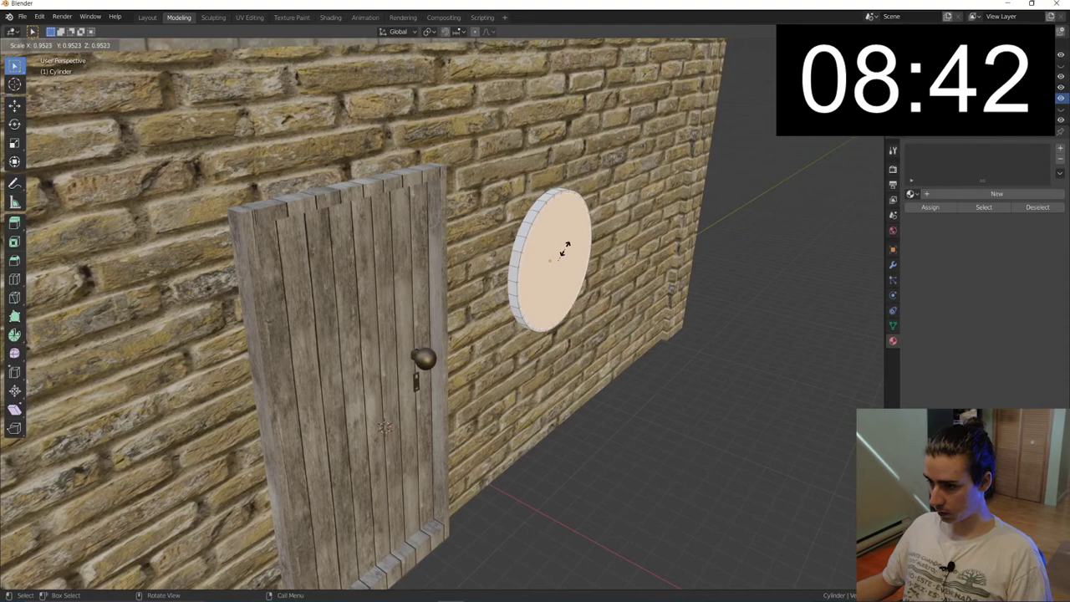
left_click(562, 248)
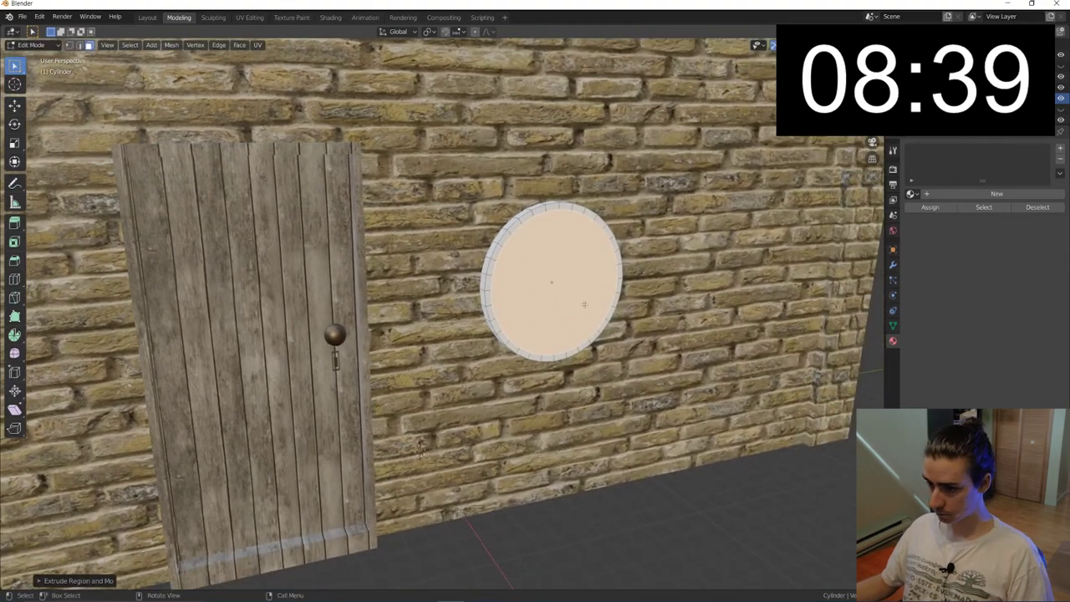
key("e")
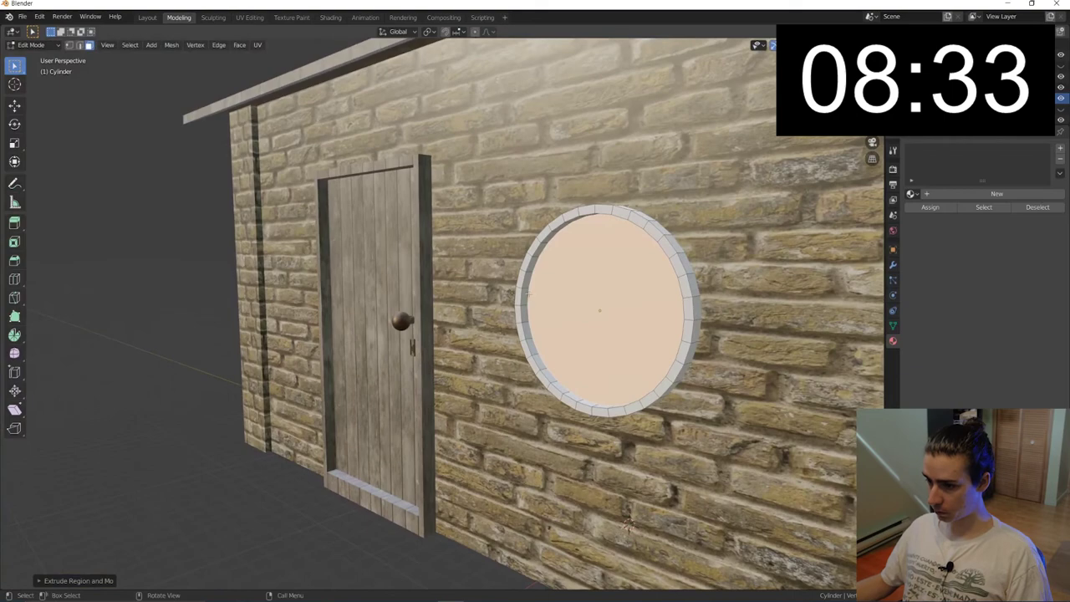
left_click(525, 291)
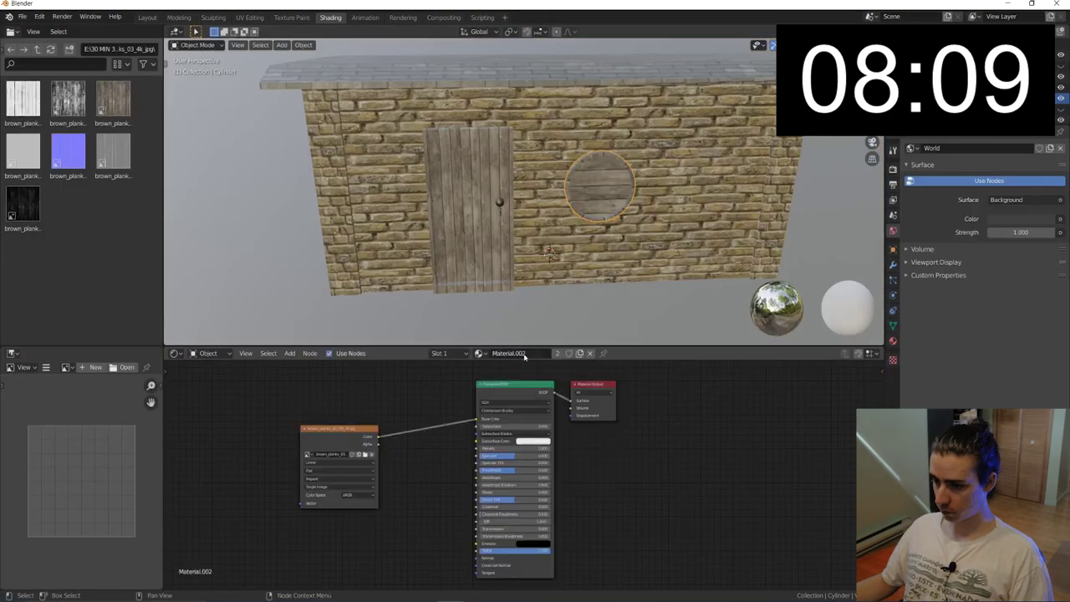
Step: Name the material Bois and re-project the disc's UVs from the current view
type("Bois")
key("Return")
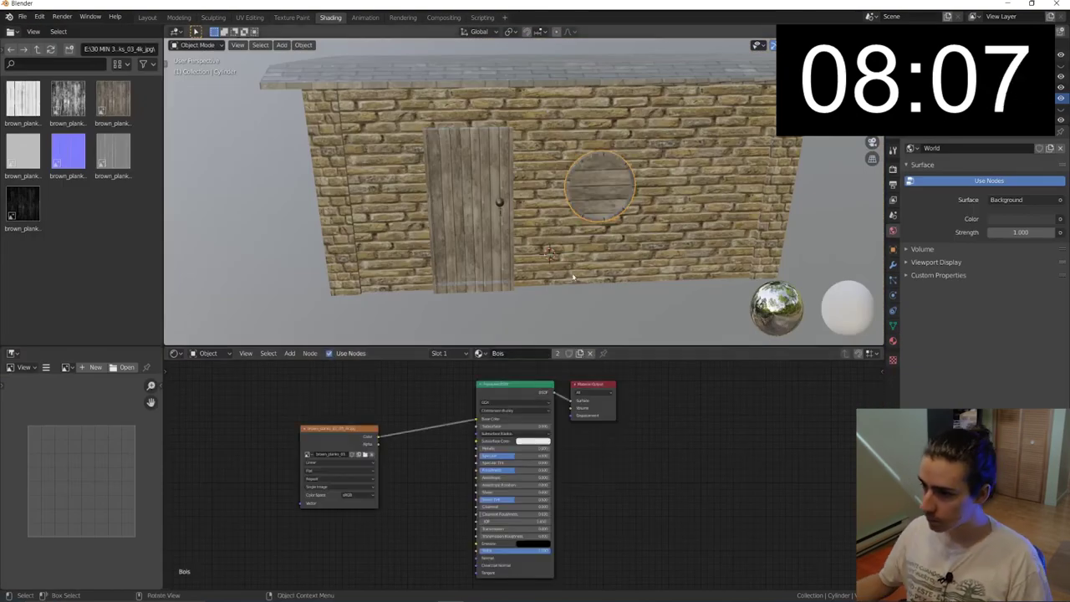
scroll(649, 193, "up", 4)
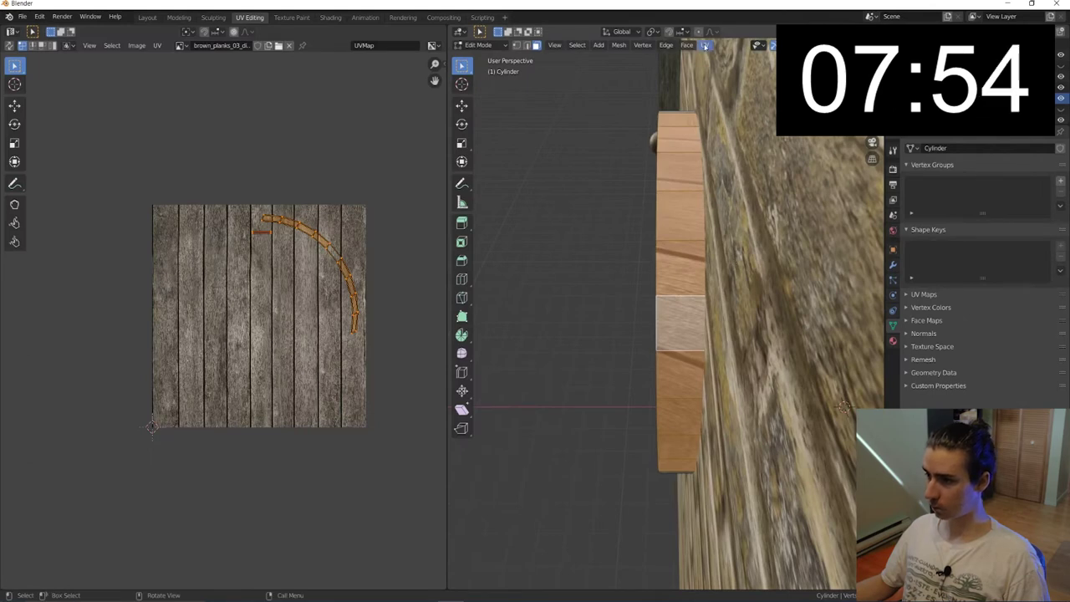
left_click(704, 46)
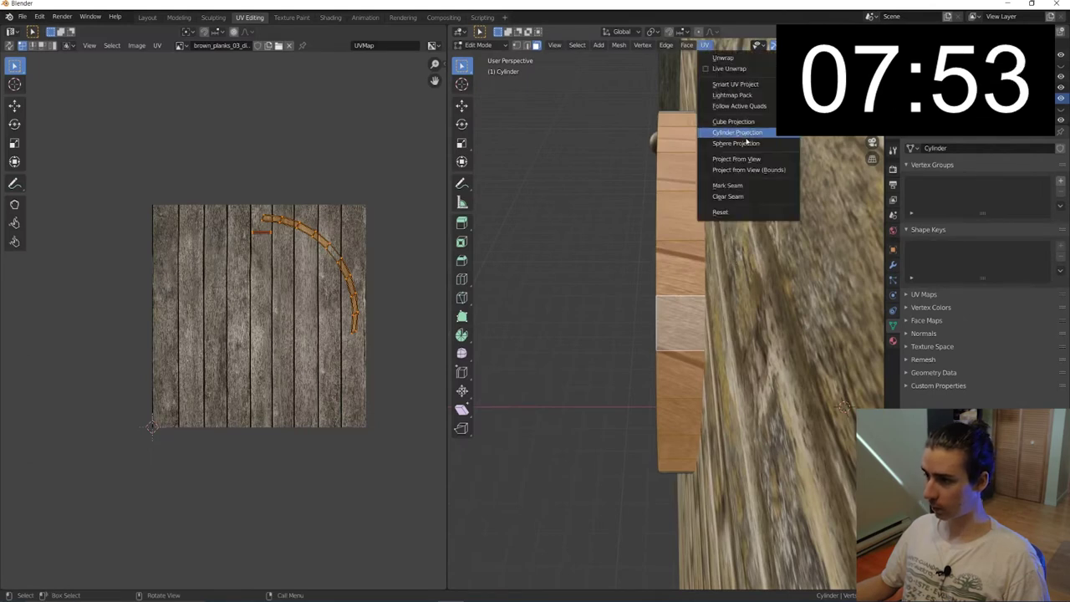
left_click(749, 159)
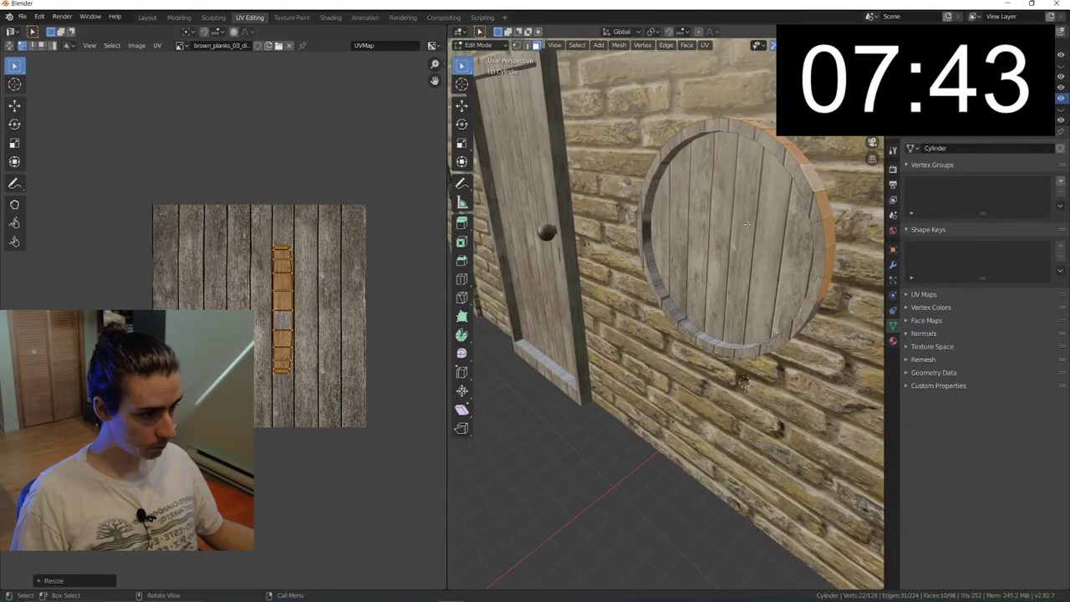
Step: Select the disc's front face and add a second material slot with new Material.002
left_click(677, 210)
middle_click_drag(677, 211, 740, 222)
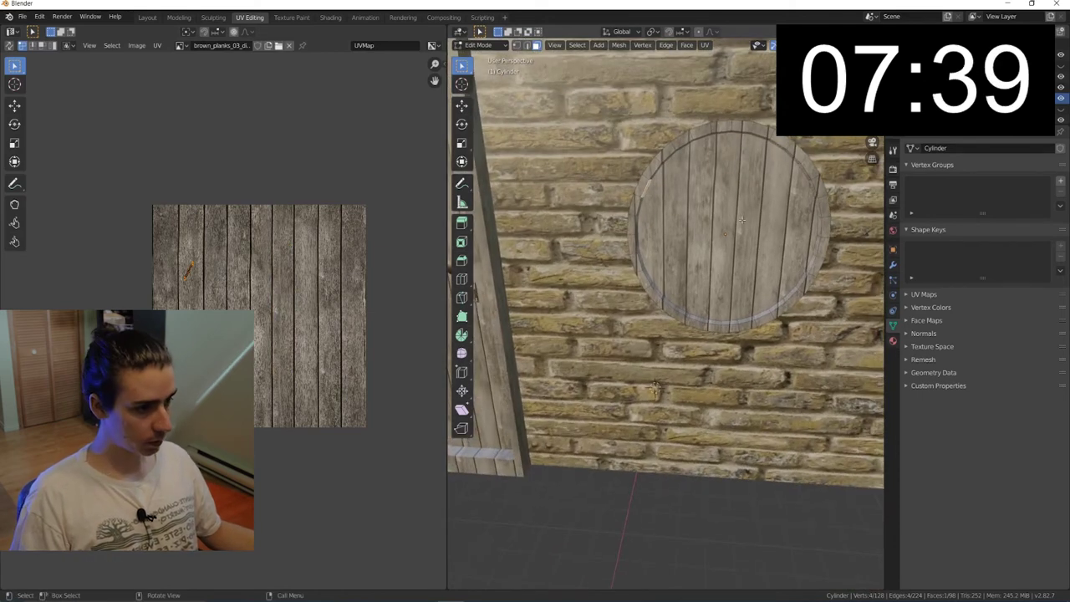
left_click(741, 219)
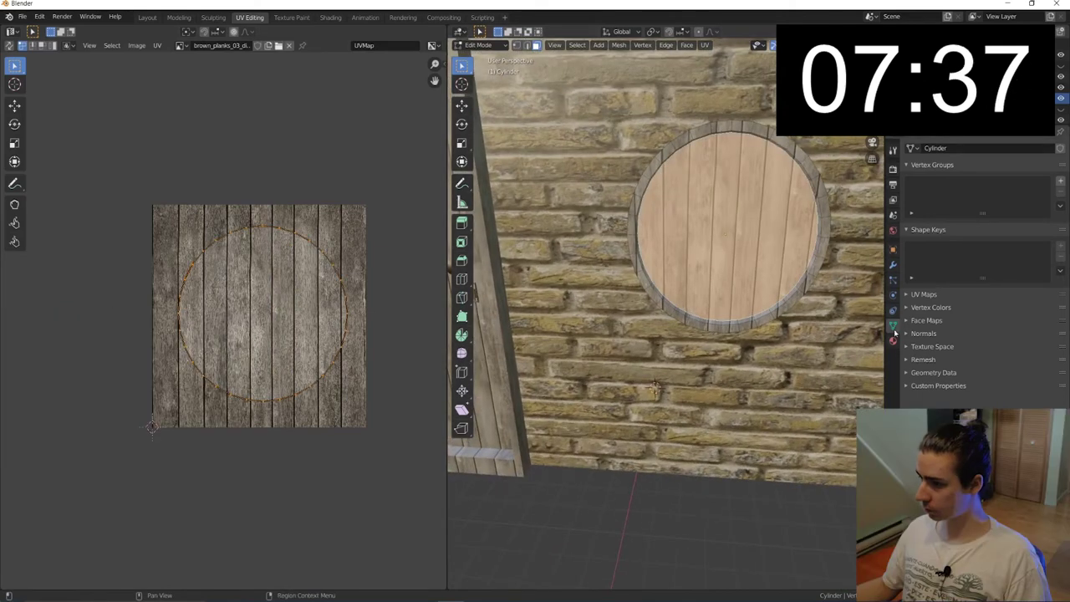
left_click(892, 341)
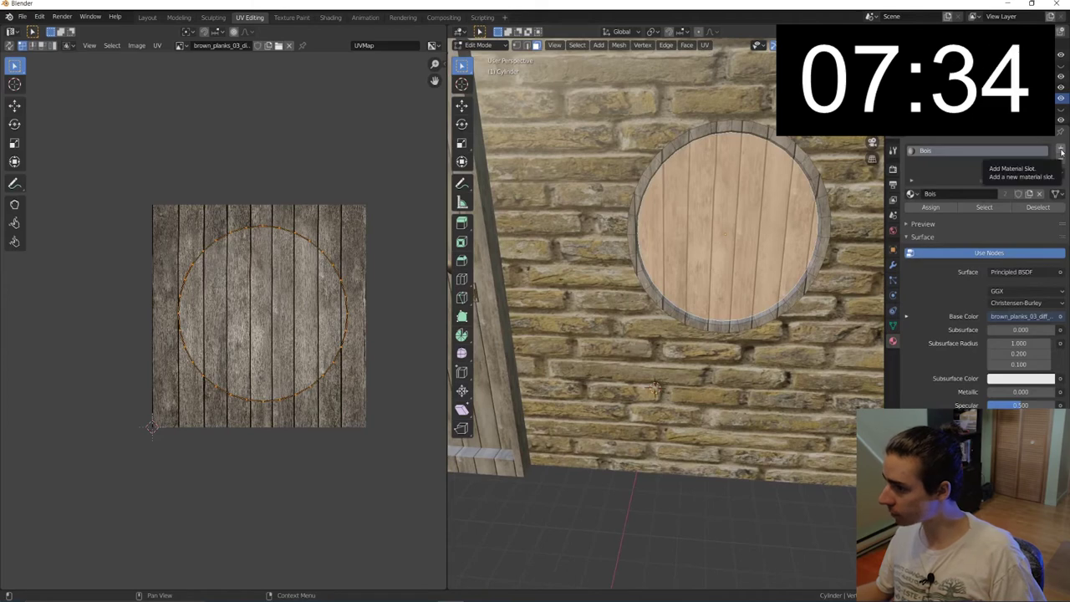
left_click(1061, 151)
left_click(986, 214)
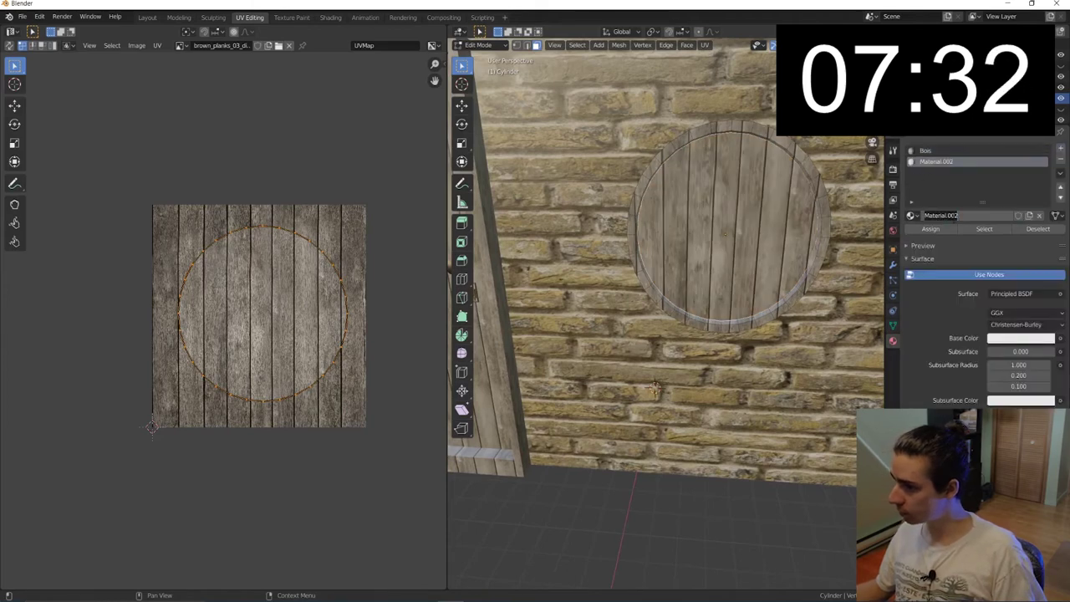
Step: Rename Material.002 to Vitre, set roughness 0, and assign it to the window glass
type("itre")
key("Return")
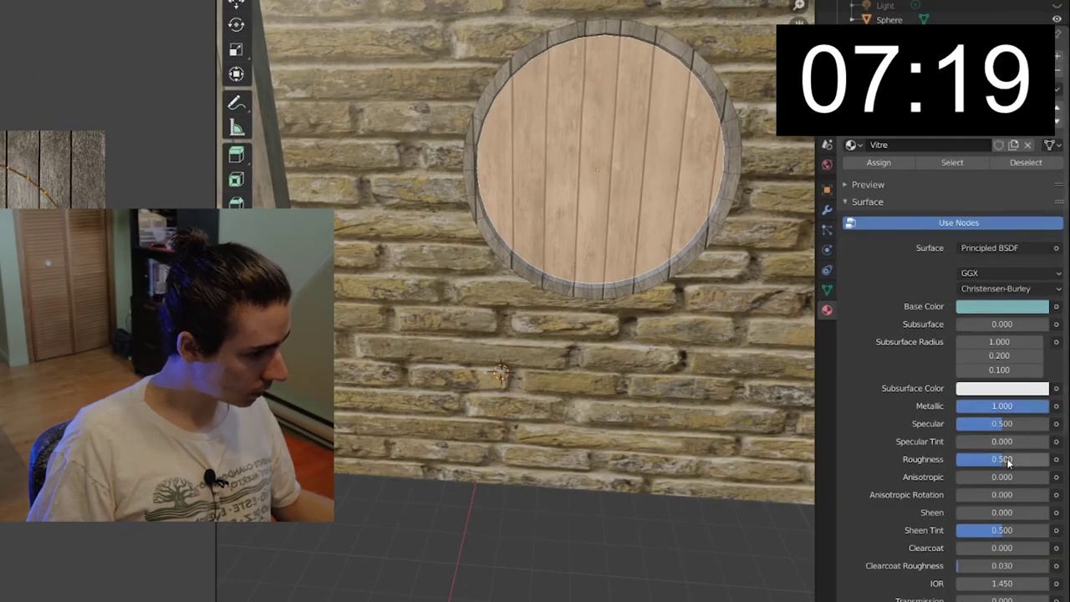
left_click_drag(1007, 460, 961, 461)
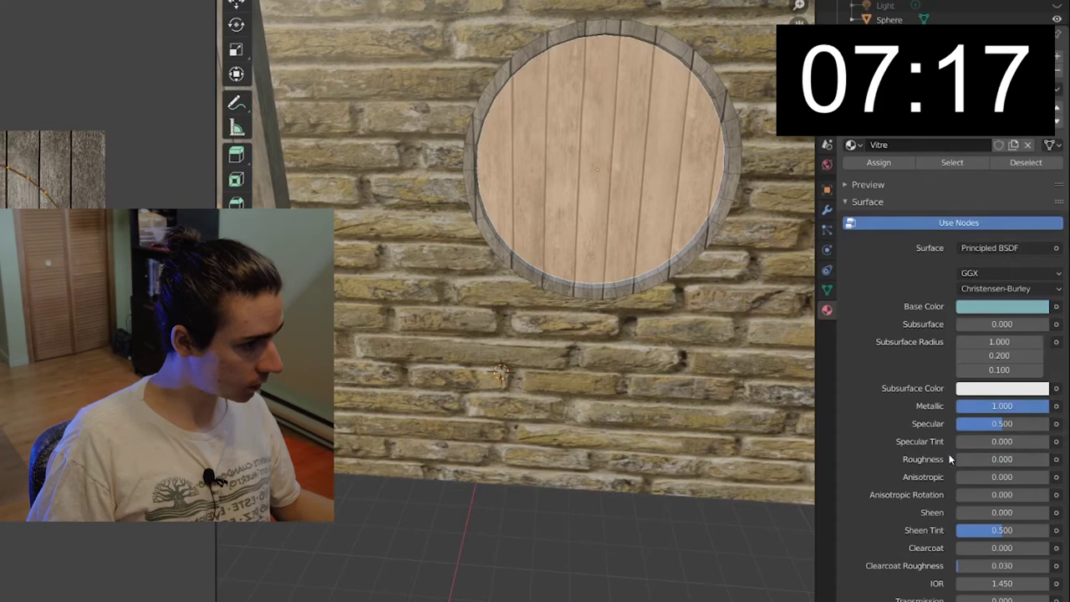
left_click(868, 164)
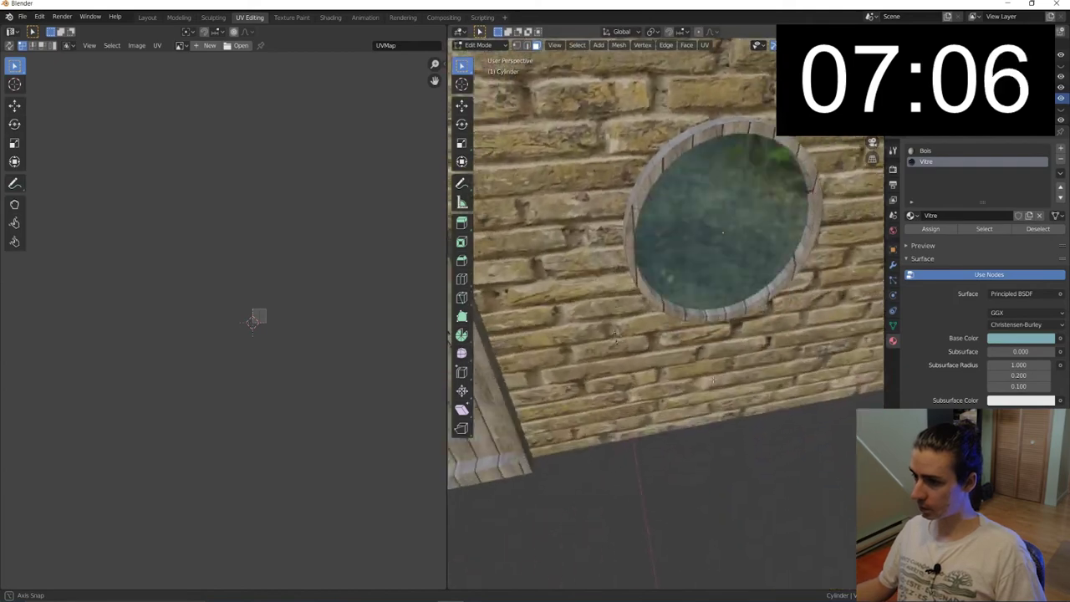
middle_click_drag(714, 388, 748, 378)
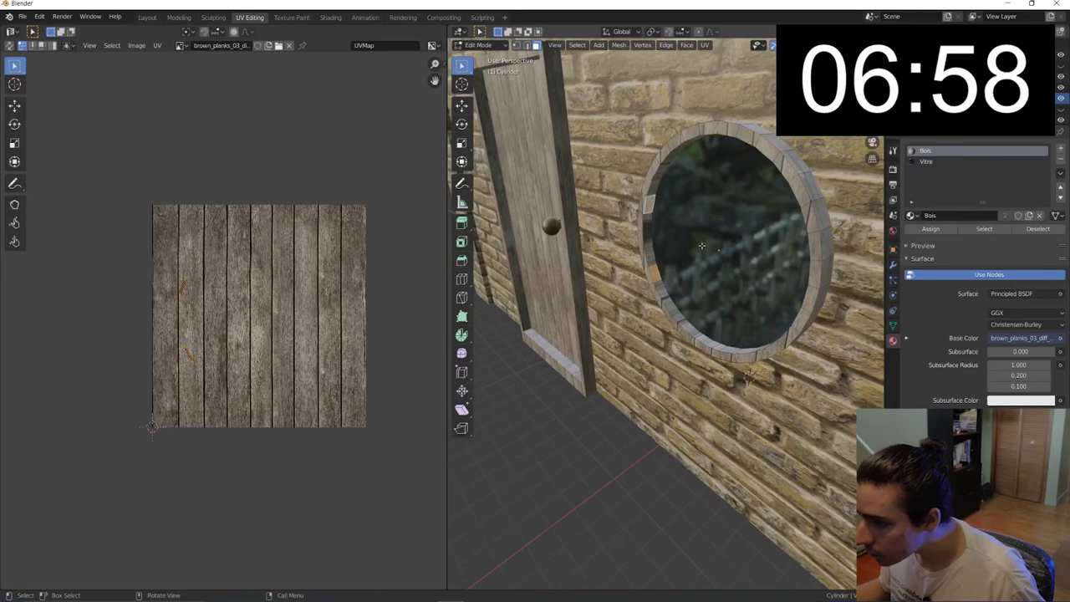
Step: Extrude and scale the window frame faces into four small tabs
middle_click_drag(699, 242, 783, 290)
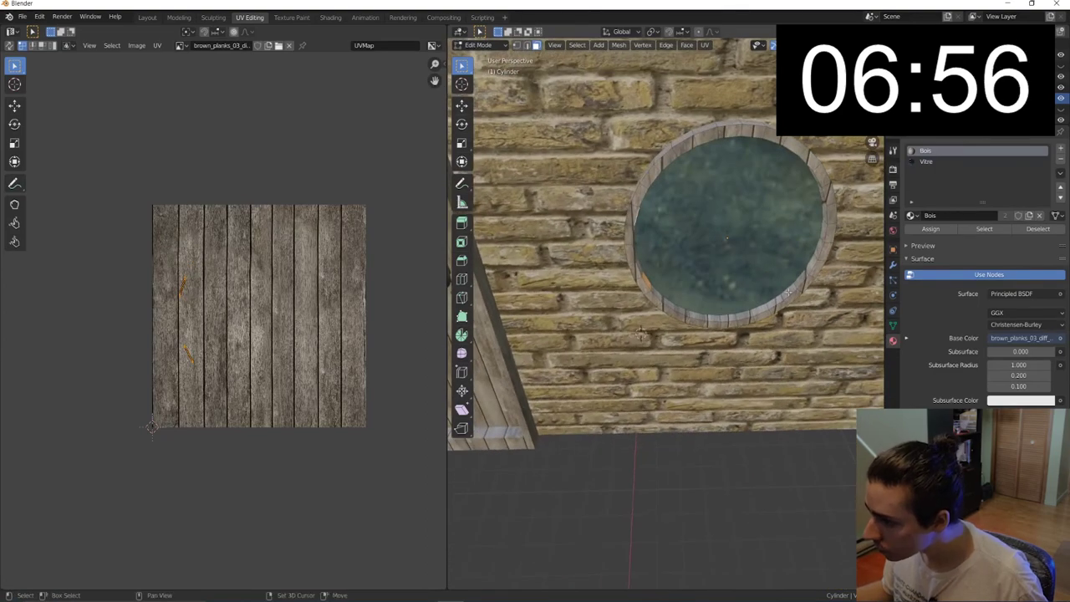
key("e")
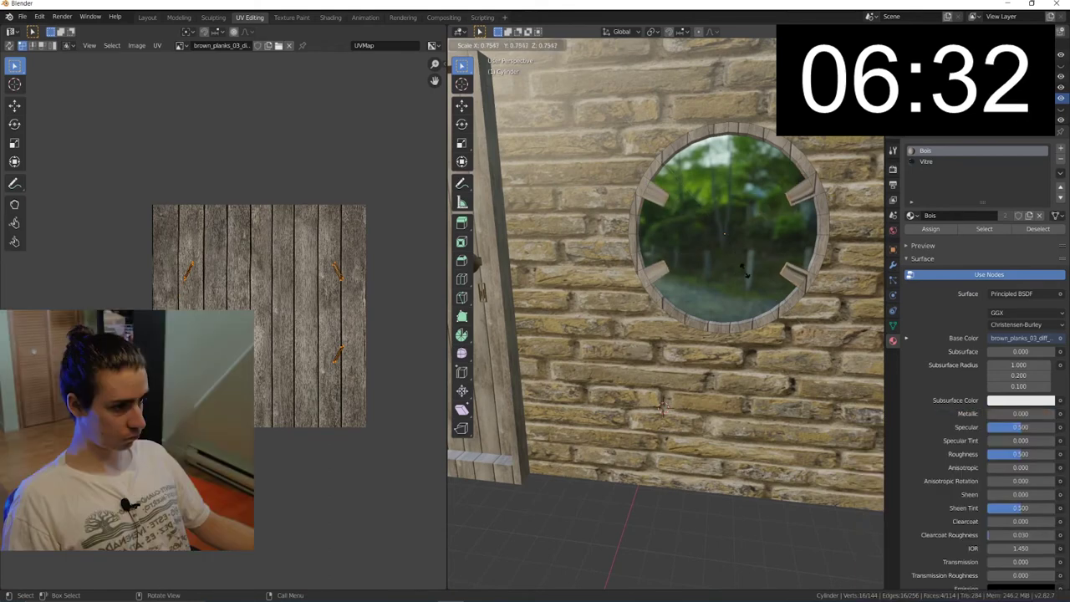
left_click(743, 269)
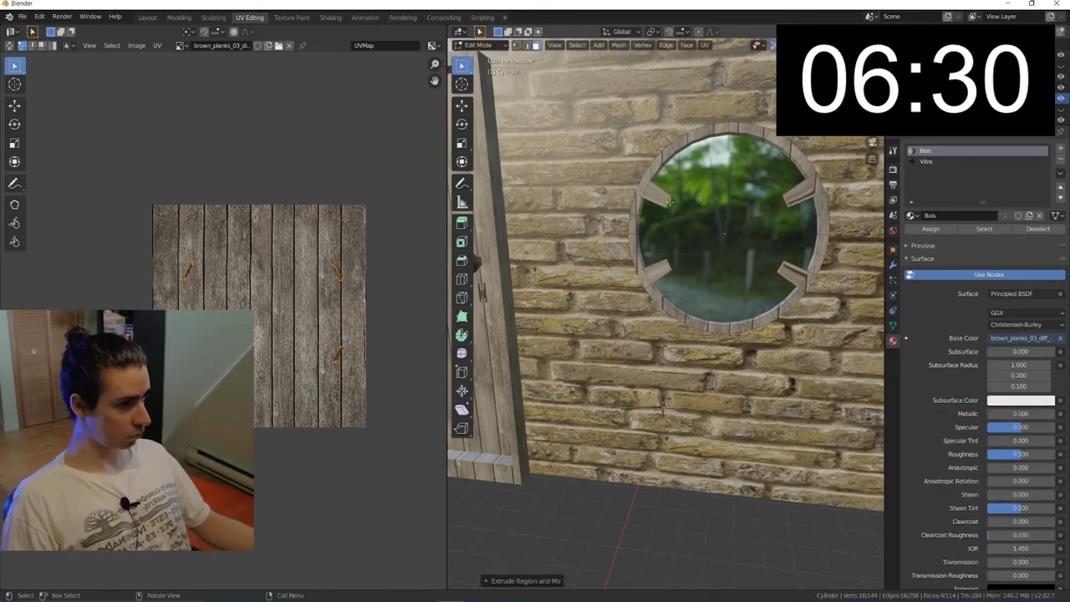
left_click(661, 195)
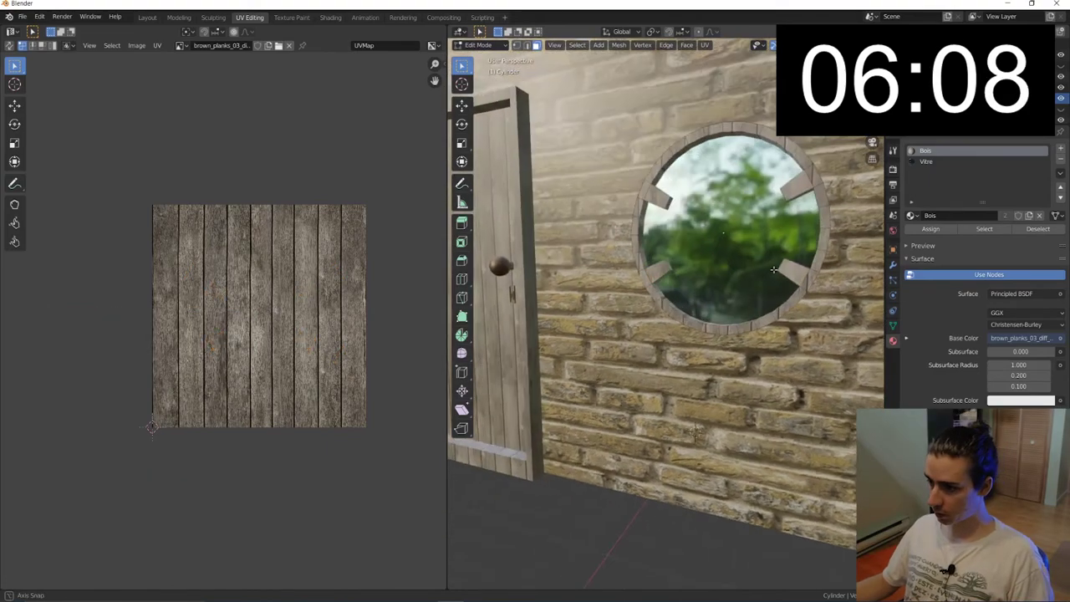
middle_click_drag(757, 276, 770, 281)
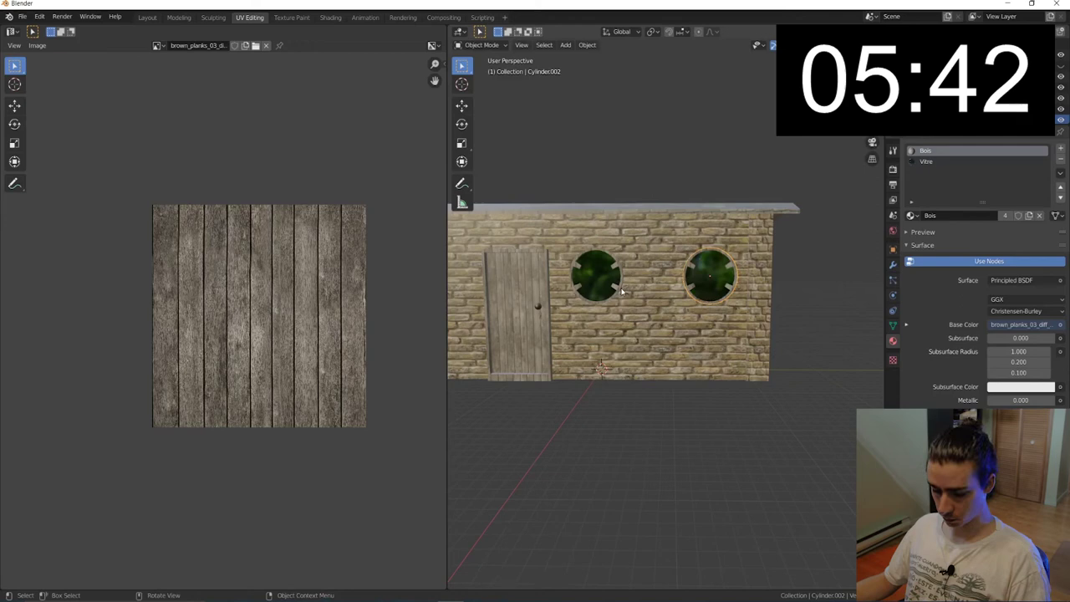
Step: Rotate the round window and move it along Y onto the house wall
key("r")
key("Return")
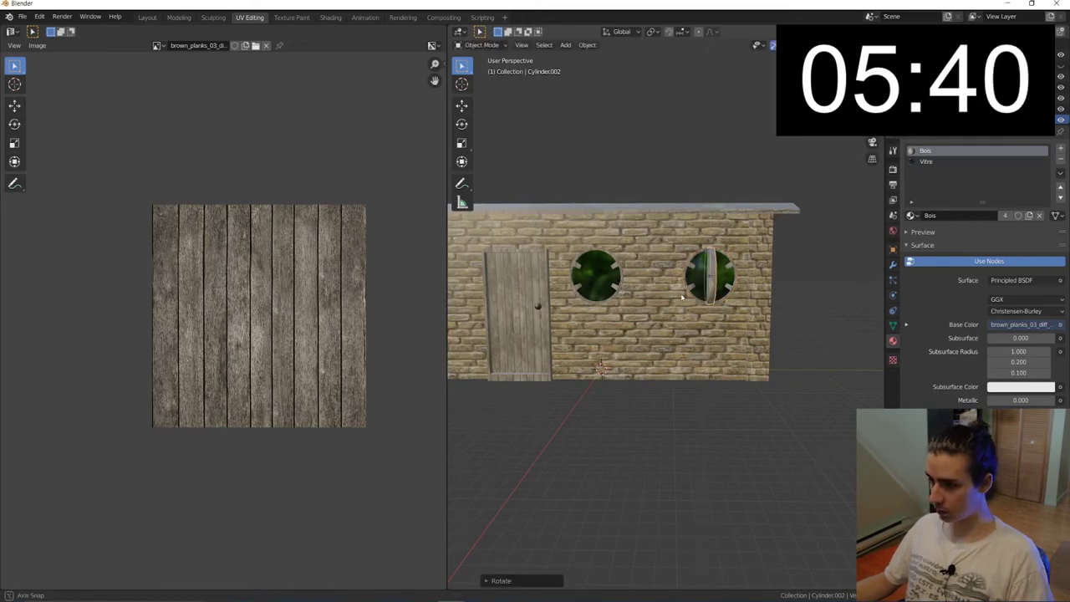
middle_click_drag(621, 289, 645, 285)
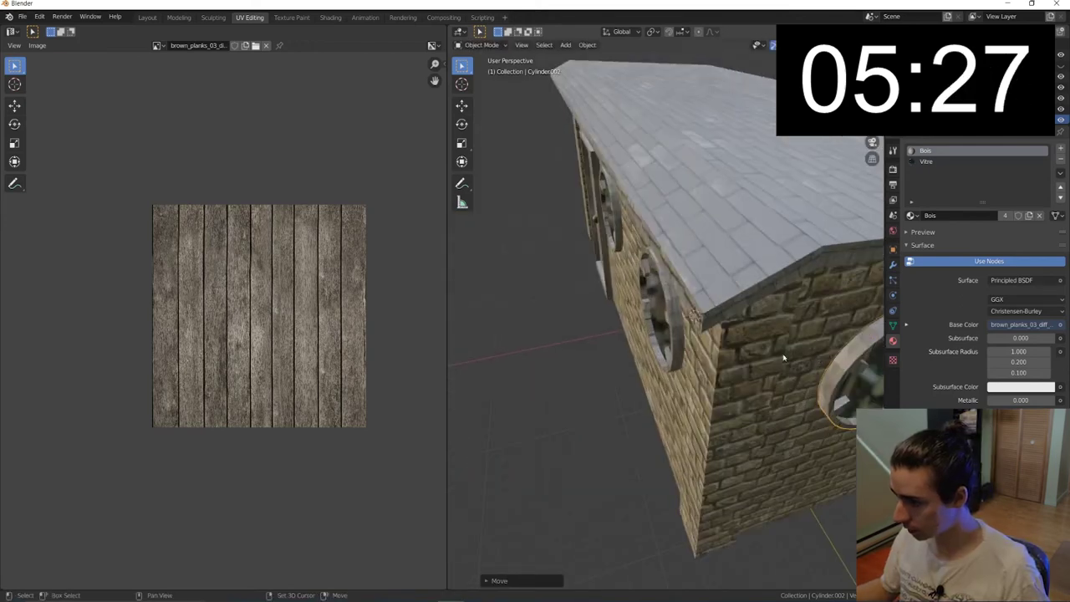
middle_click_drag(783, 358, 681, 356)
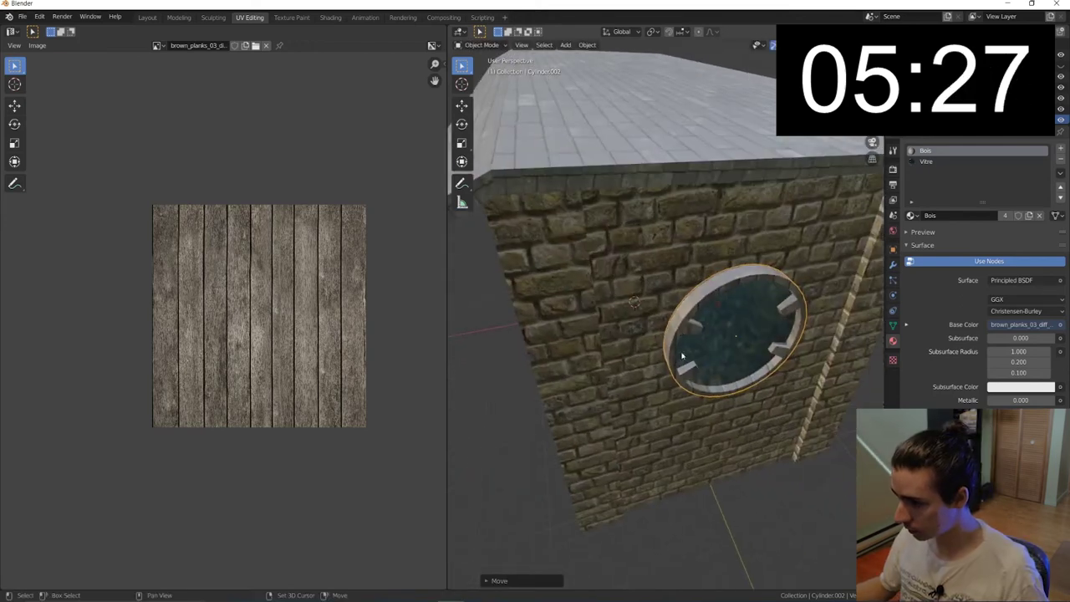
key("g")
key("y")
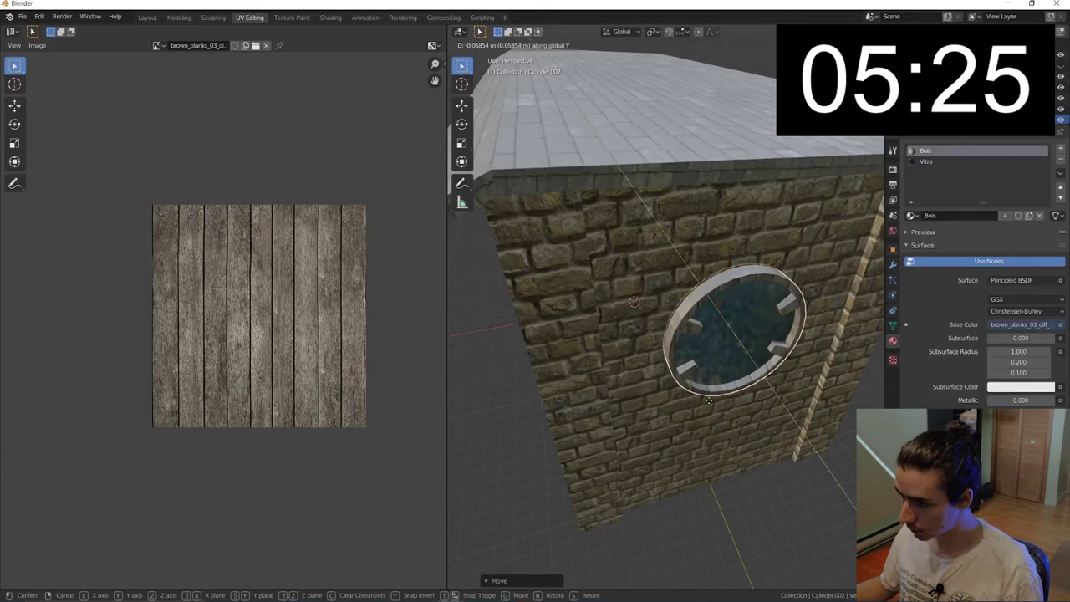
left_click(707, 402)
scroll(708, 401, "down", 2)
scroll(707, 401, "down", 2)
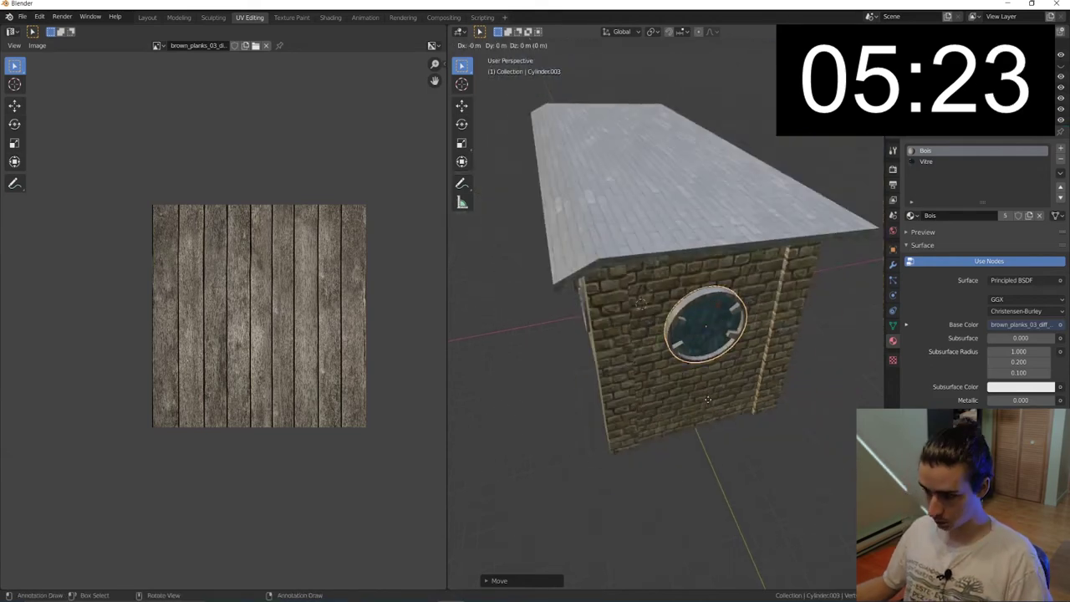
Step: Duplicate the round window and rotate the copy around Z
key("shift+d")
key("r")
key("z")
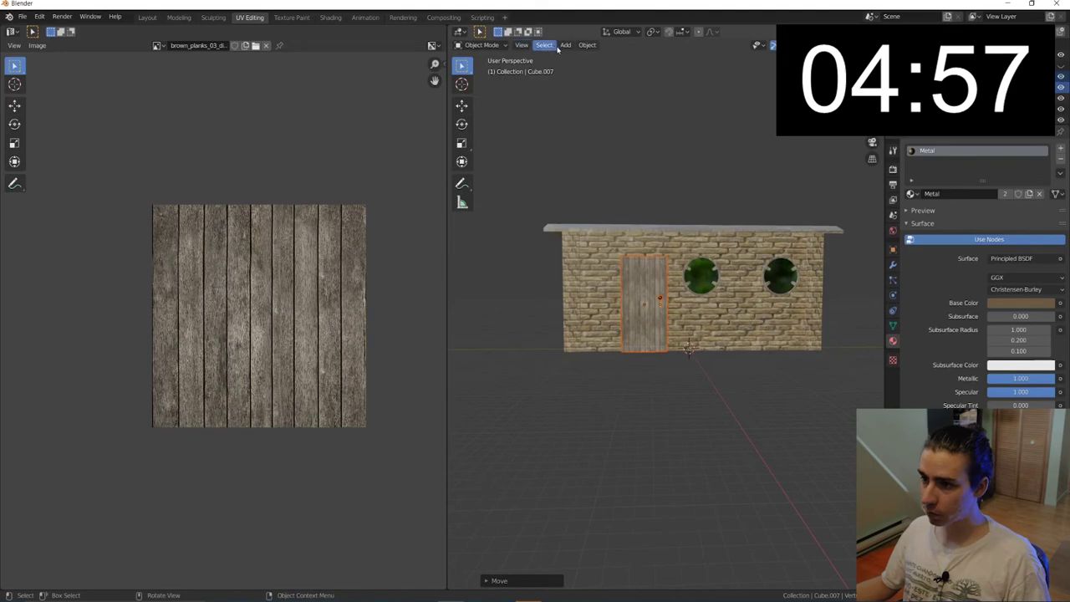
left_click(566, 44)
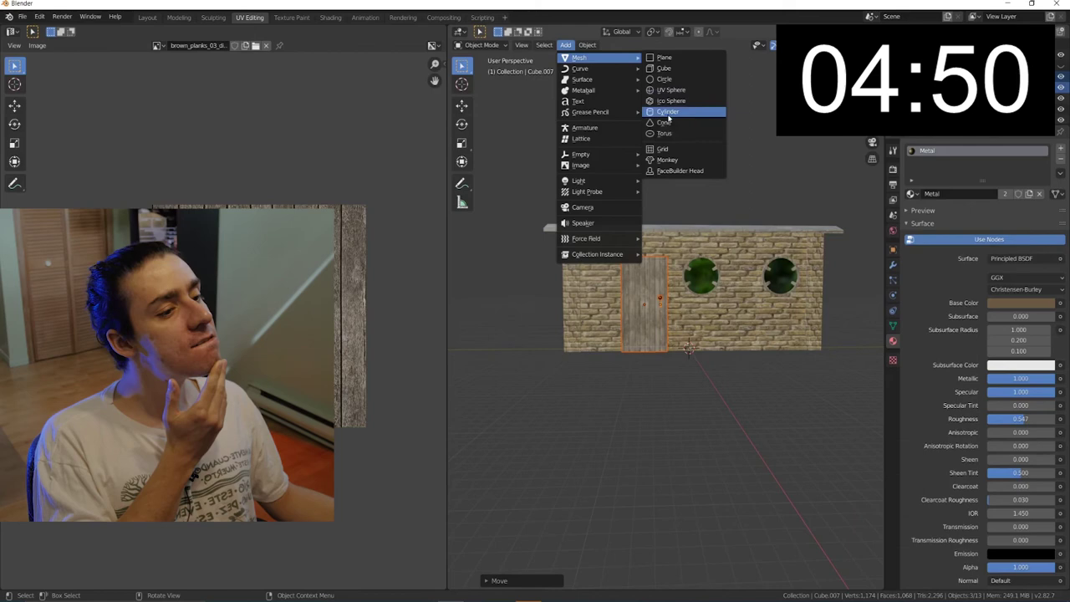
Step: Add a new cylinder in front of the house and try a Wireframe modifier on it
left_click(665, 111)
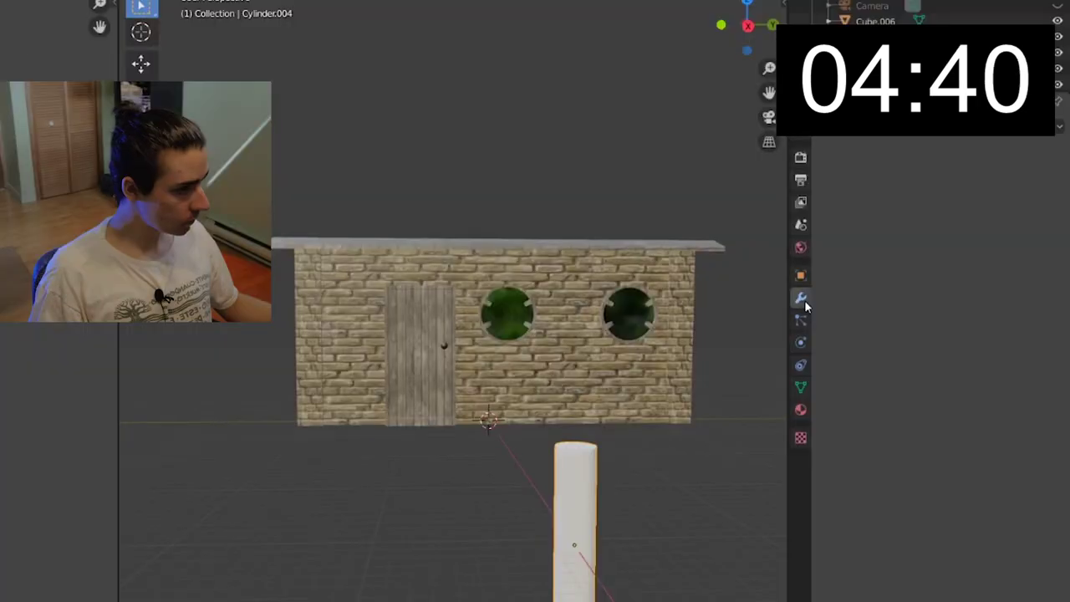
left_click(846, 163)
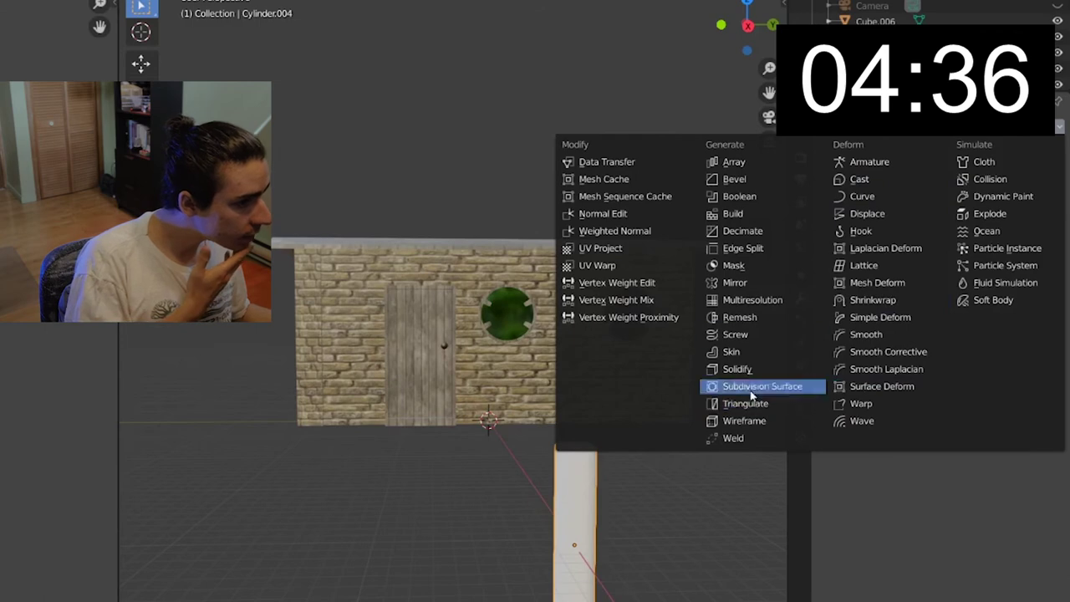
left_click(751, 424)
scroll(617, 466, "up", 3)
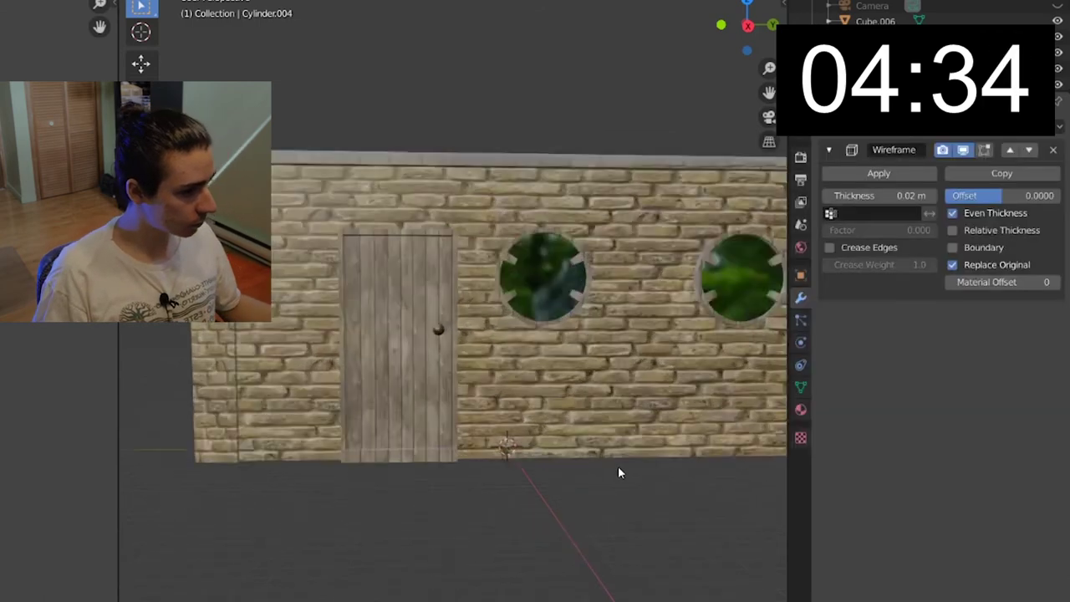
scroll(621, 497, "up", 2)
scroll(620, 502, "down", 4)
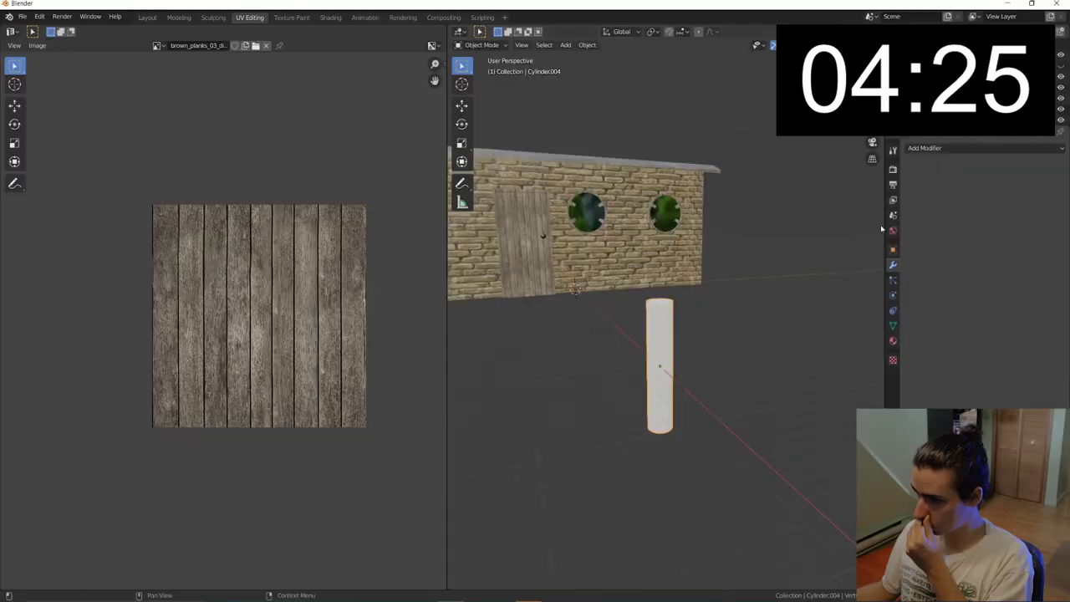
key("Tab")
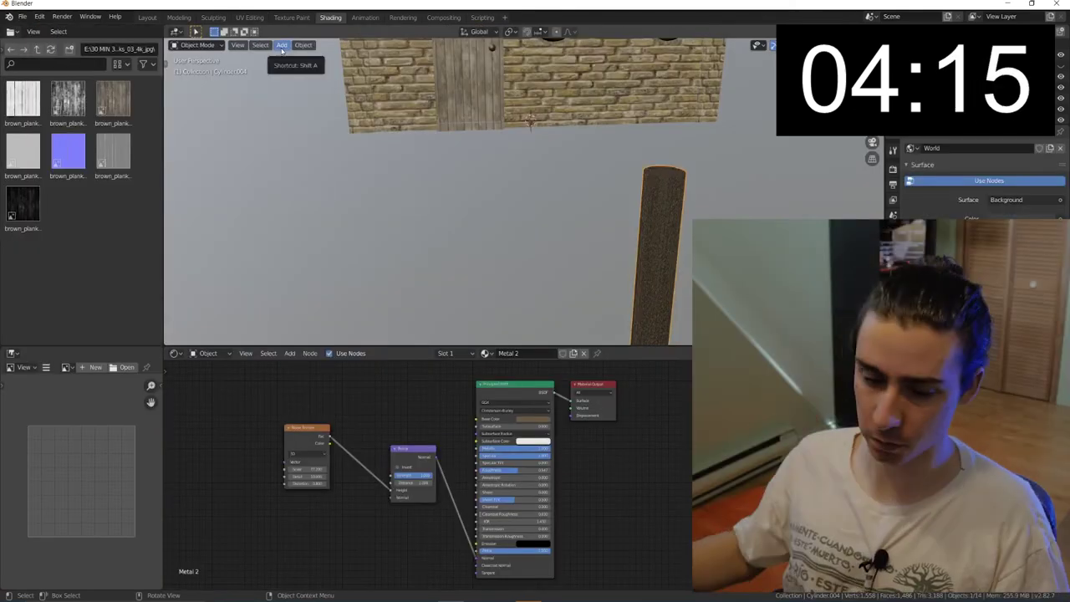
Step: Duplicate the cylinder and turn the copy into a Wireframe cage
left_click(281, 47)
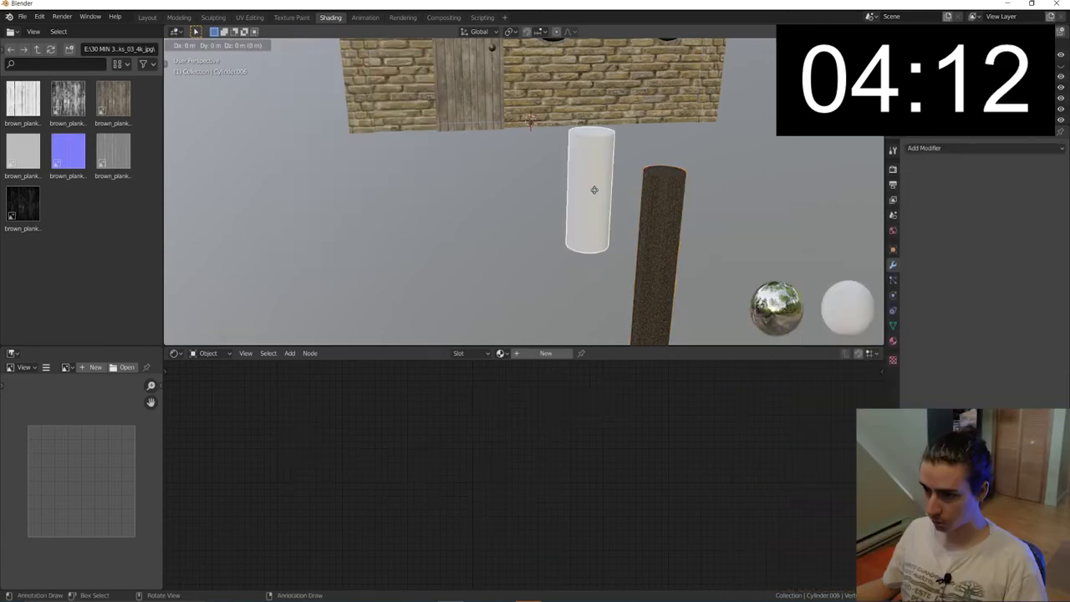
left_click(593, 189)
left_click(927, 150)
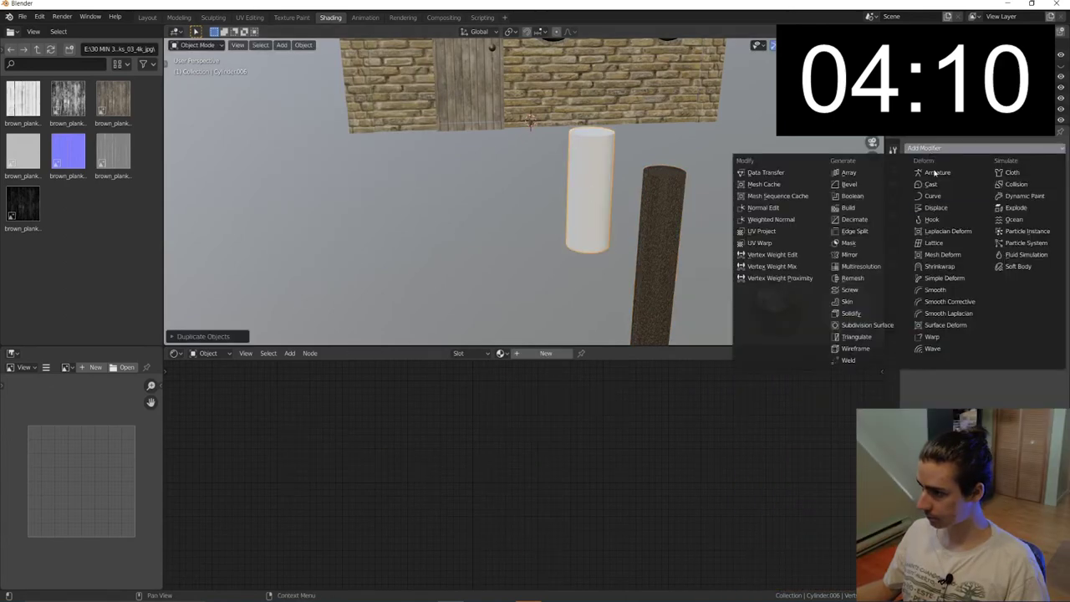
left_click(859, 351)
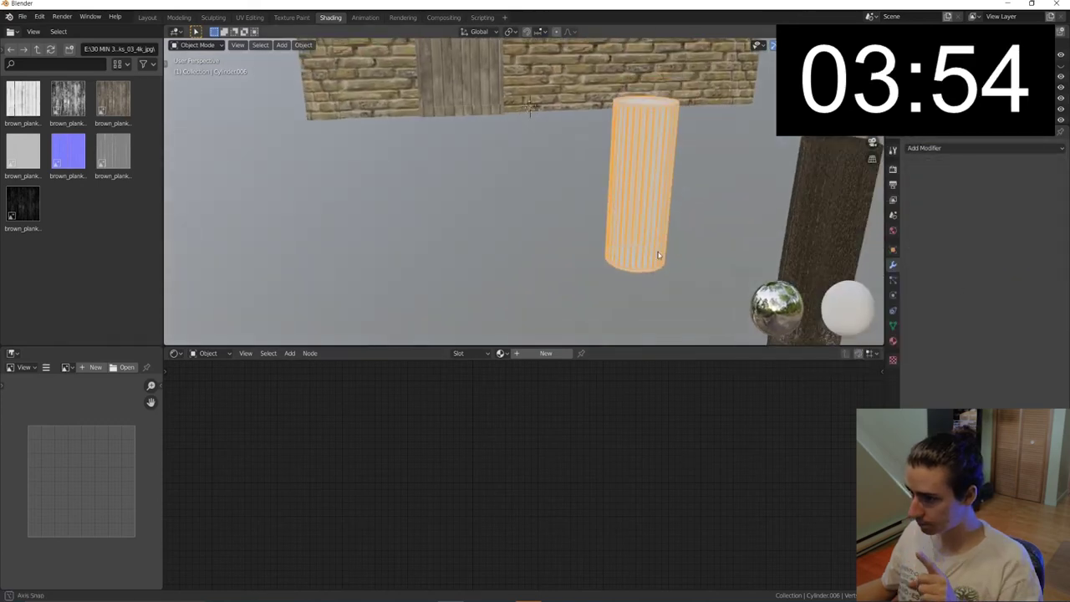
Step: Give the cage the Metal 2 material, then add a new material and reselect it
left_click(911, 193)
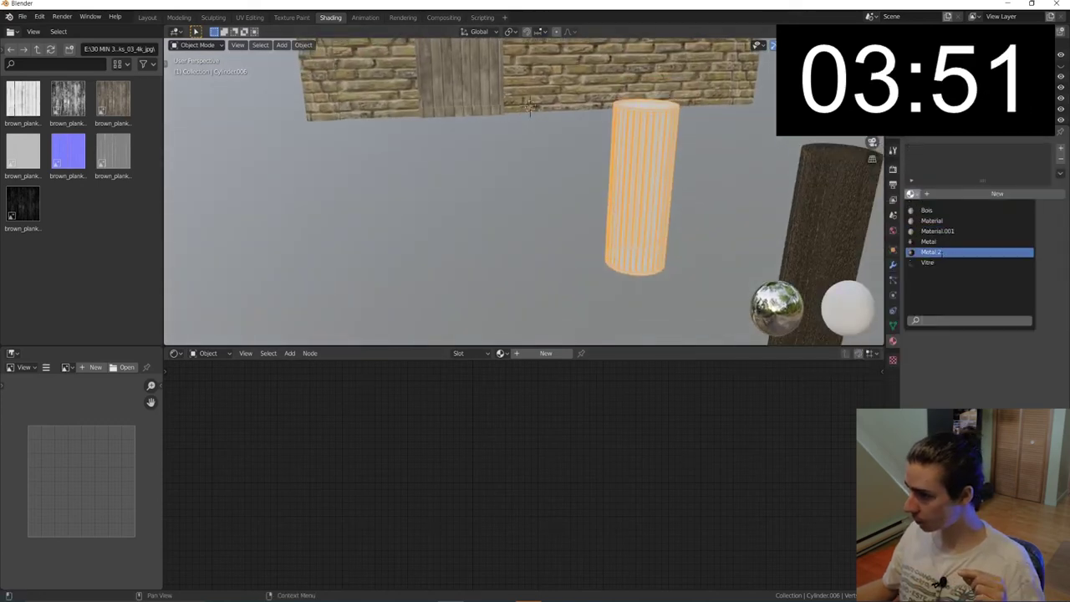
left_click(936, 251)
left_click(936, 196)
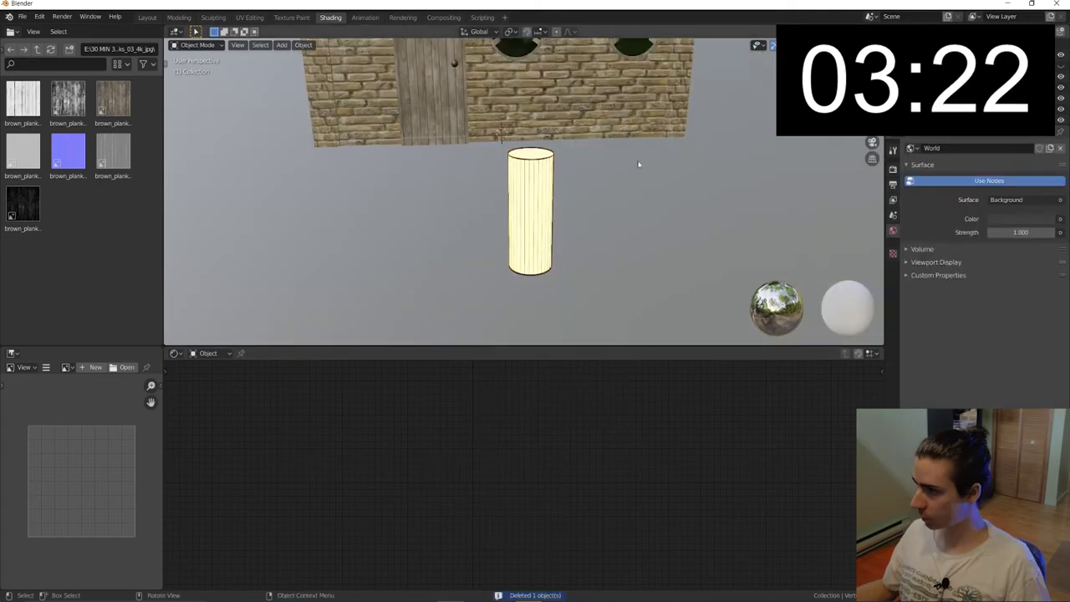
left_click(541, 187)
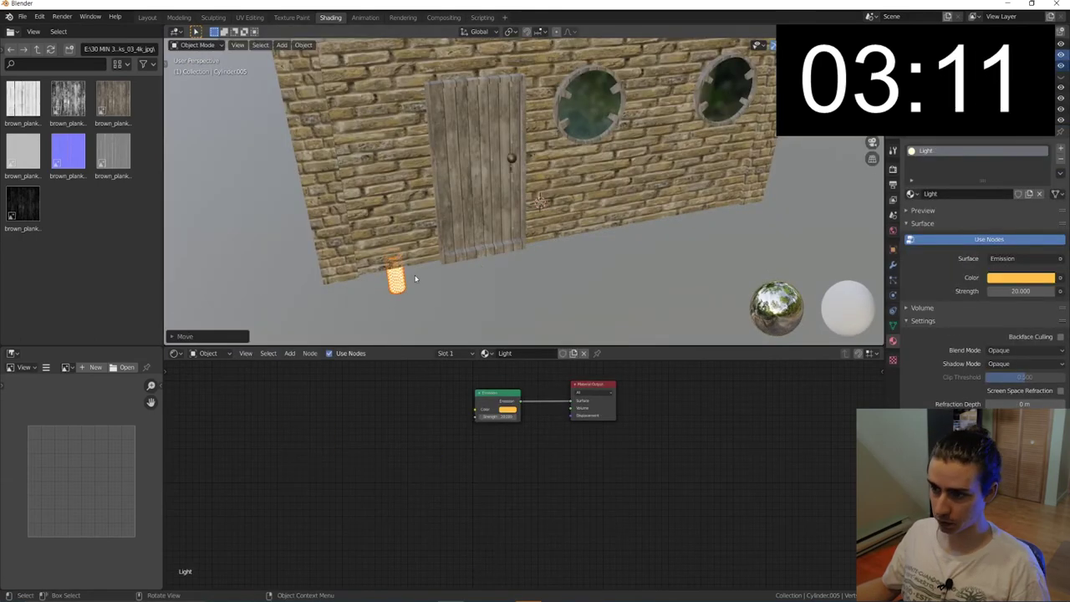
Step: Move the glowing light onto the house wall and duplicate it as a second lamp
key("g")
left_click_drag(413, 275, 384, 158)
left_click(385, 158)
middle_click_drag(385, 159, 454, 176)
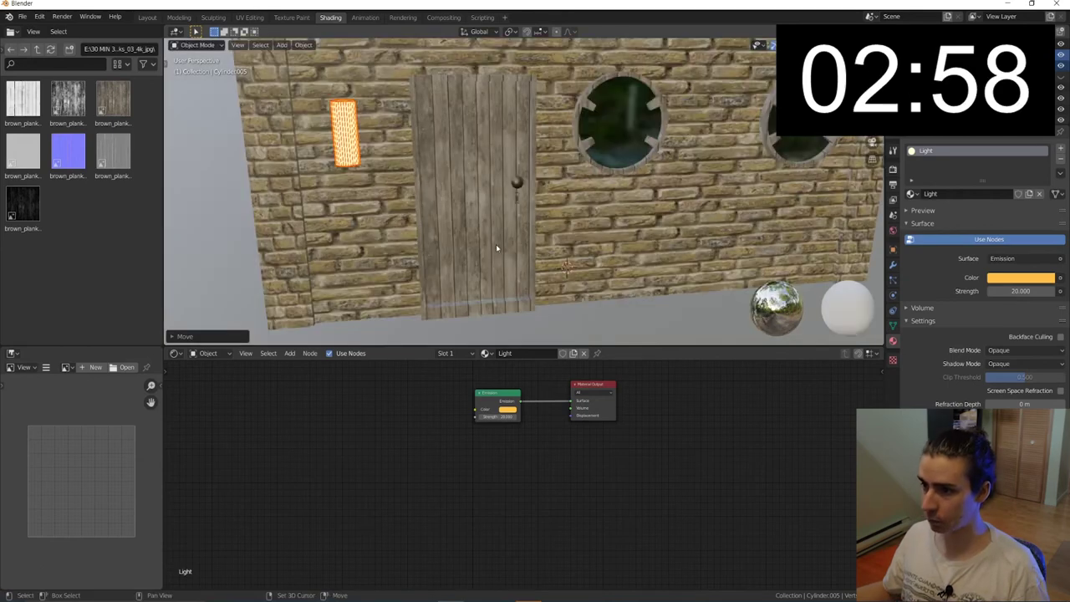
key("g")
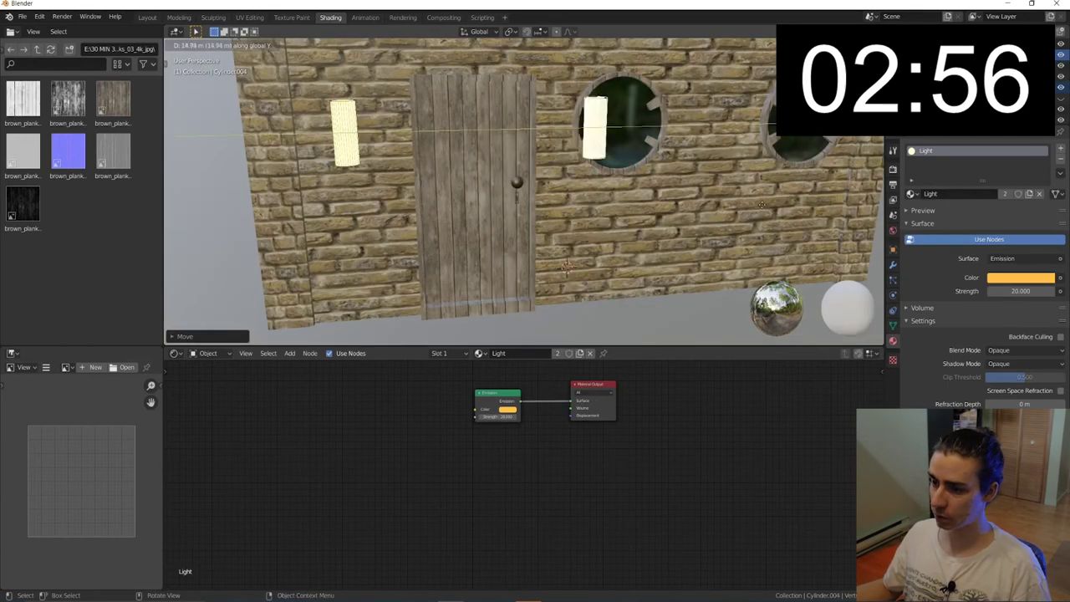
left_click(874, 191)
middle_click_drag(874, 190, 768, 194)
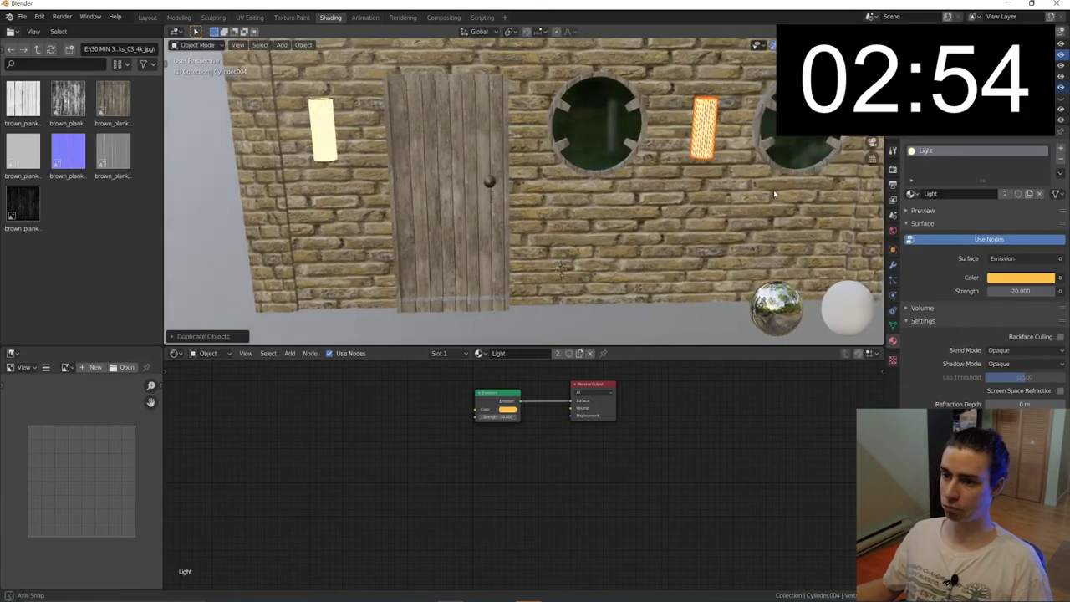
scroll(724, 194, "down", 3)
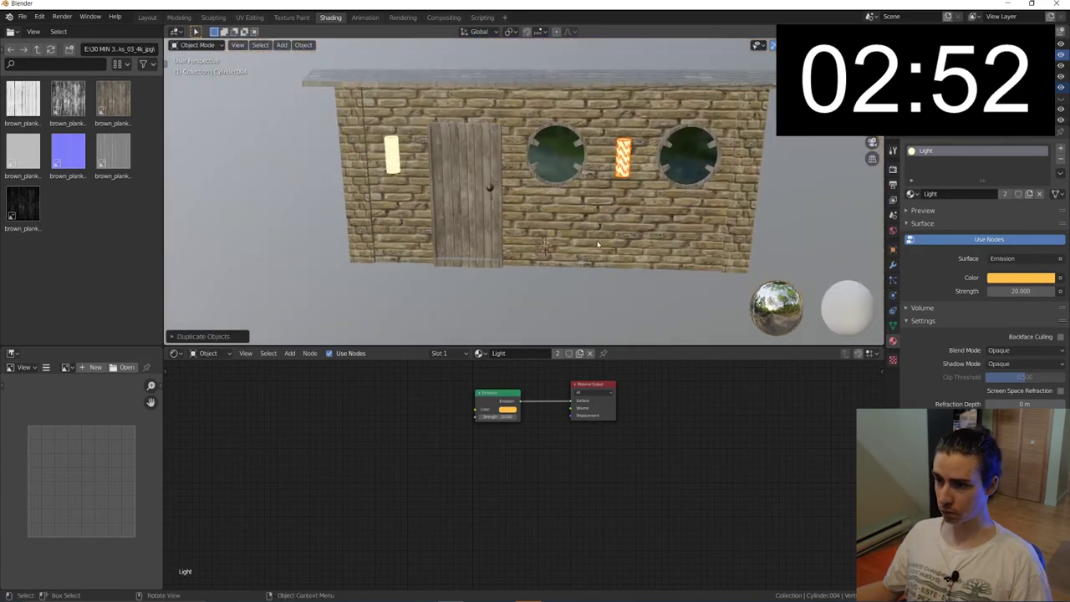
Step: Save the project as Batiment 3.blend, then bring in Maison 1.fbx
key("ctrl+s")
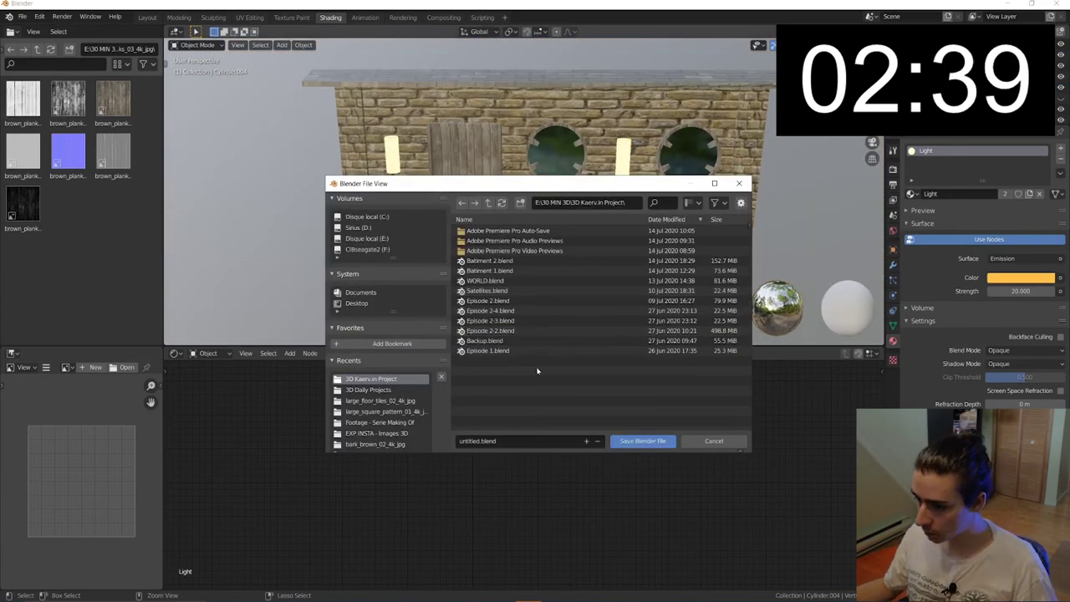
left_click(513, 442)
type("Batt")
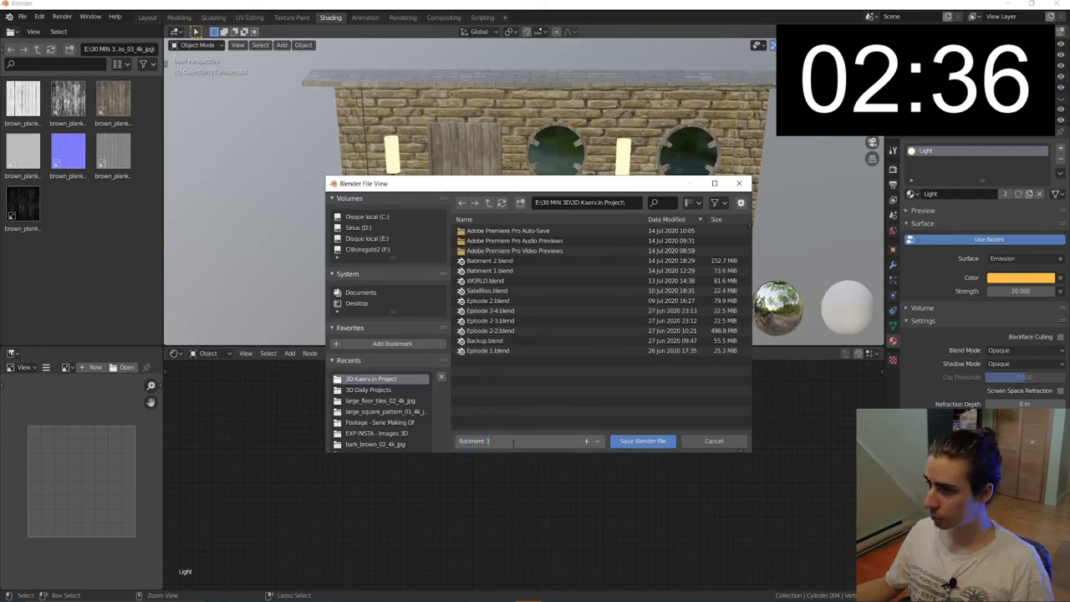
left_click(652, 442)
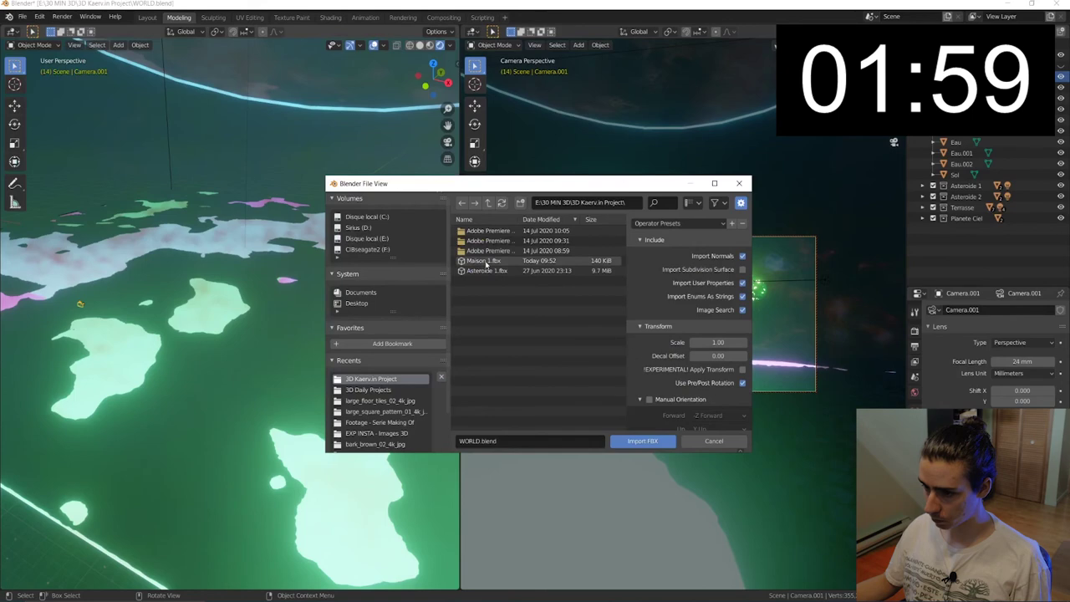
double_click(486, 262)
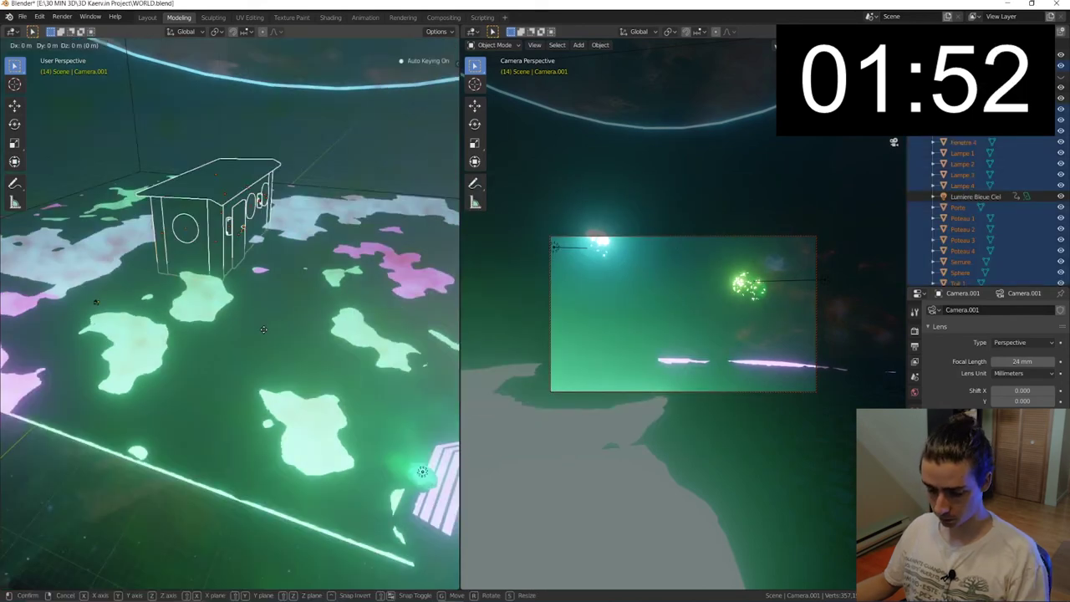
Step: Move the imported house along Y and then X into the camera's view
key("g")
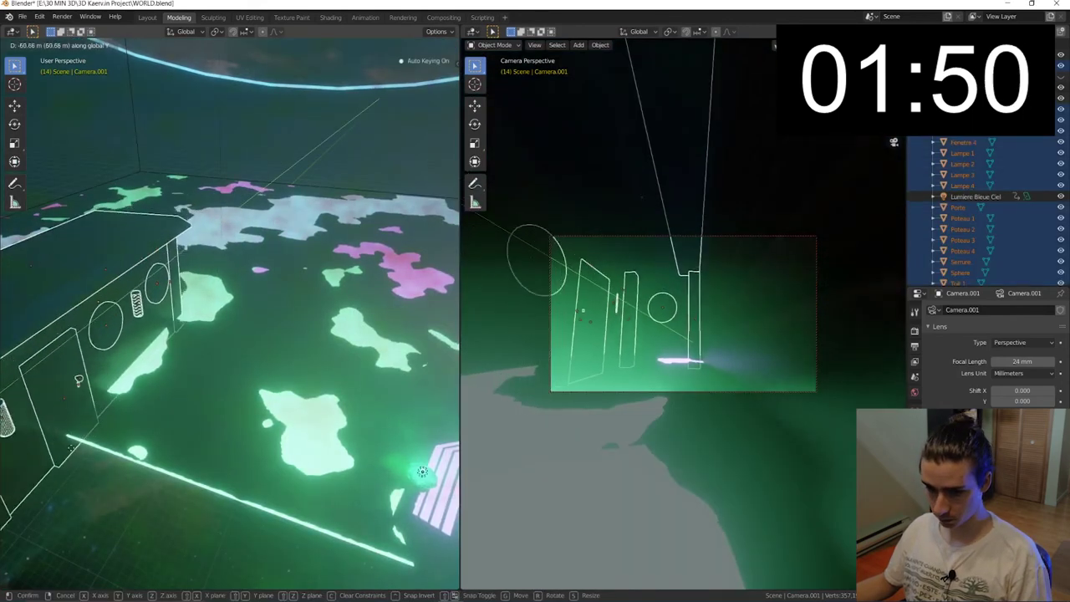
left_click(422, 471)
key("g")
key("x")
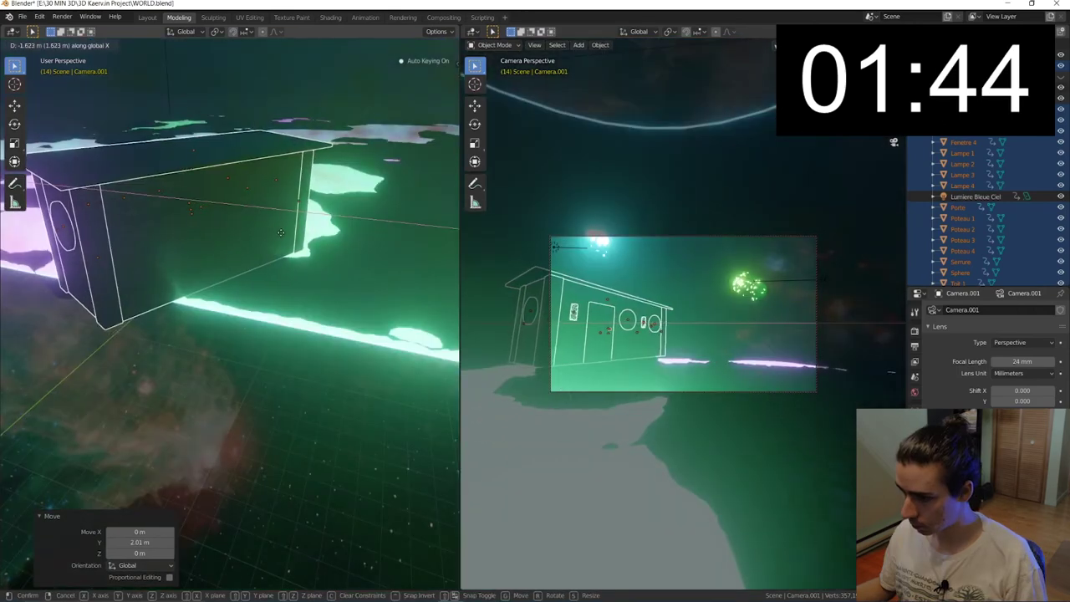
left_click(280, 219)
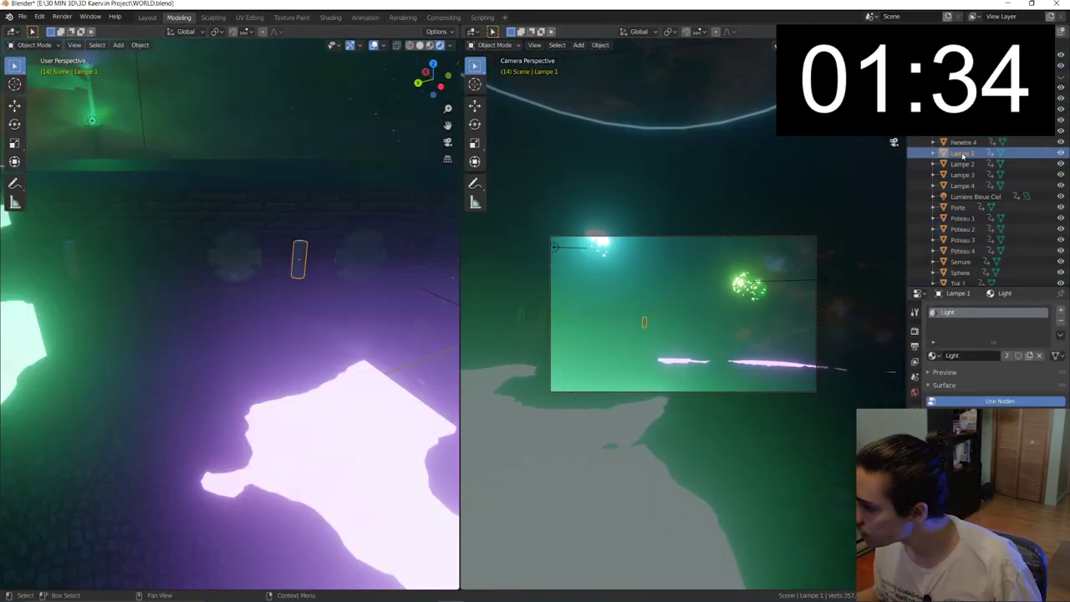
Step: Select Lampe 1 and show its material in the Shading workspace
key("Down")
left_click(961, 153)
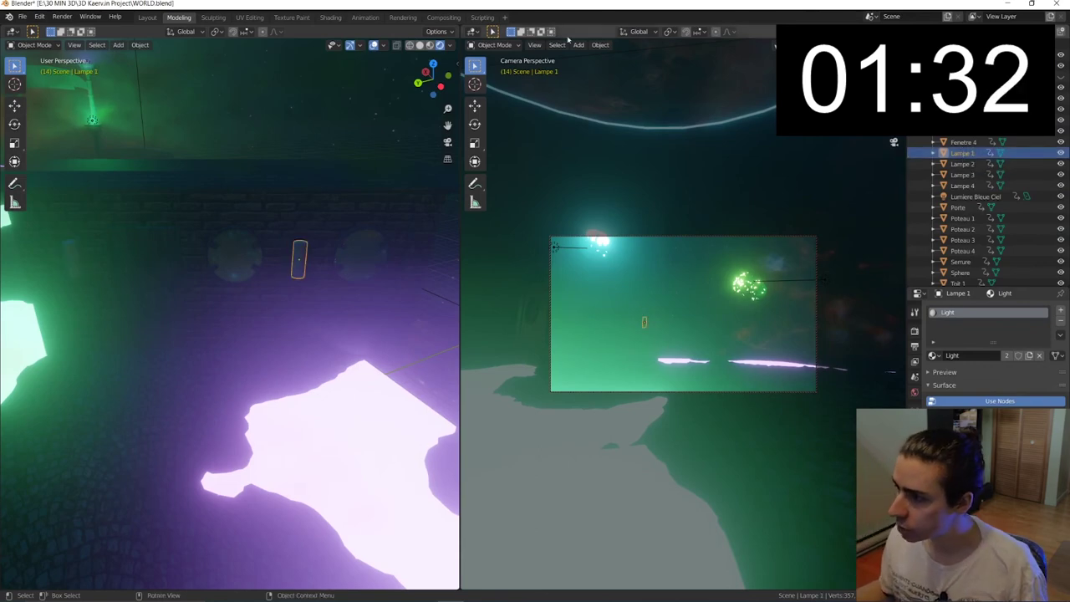
left_click(324, 18)
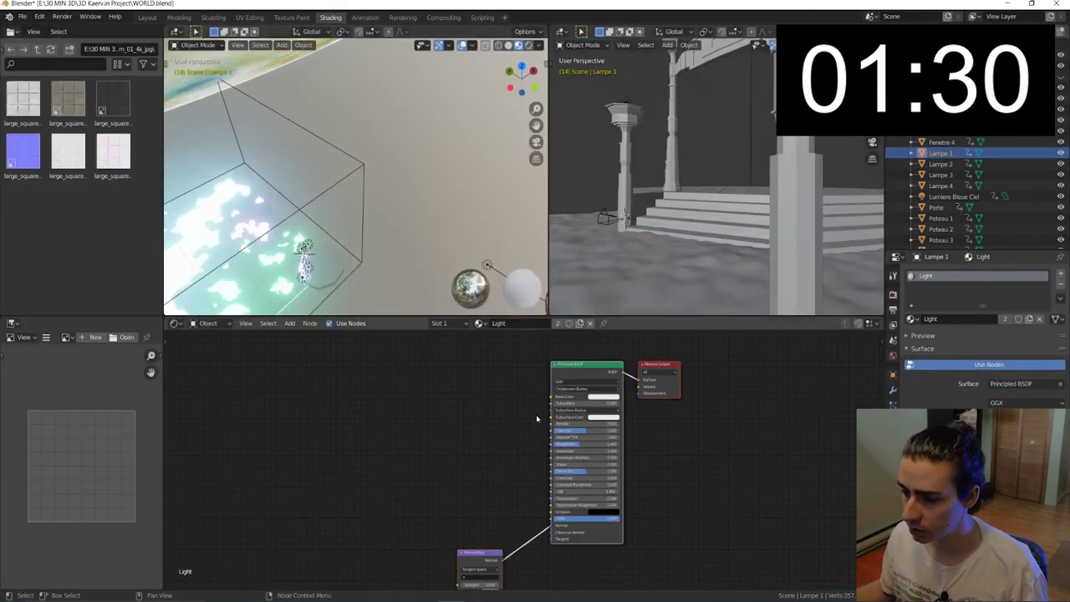
Step: Replace Lampe 1's Principled BSDF and Normal Map nodes with an Emission node
key("x")
key("shift+a")
type("emission")
key("Return")
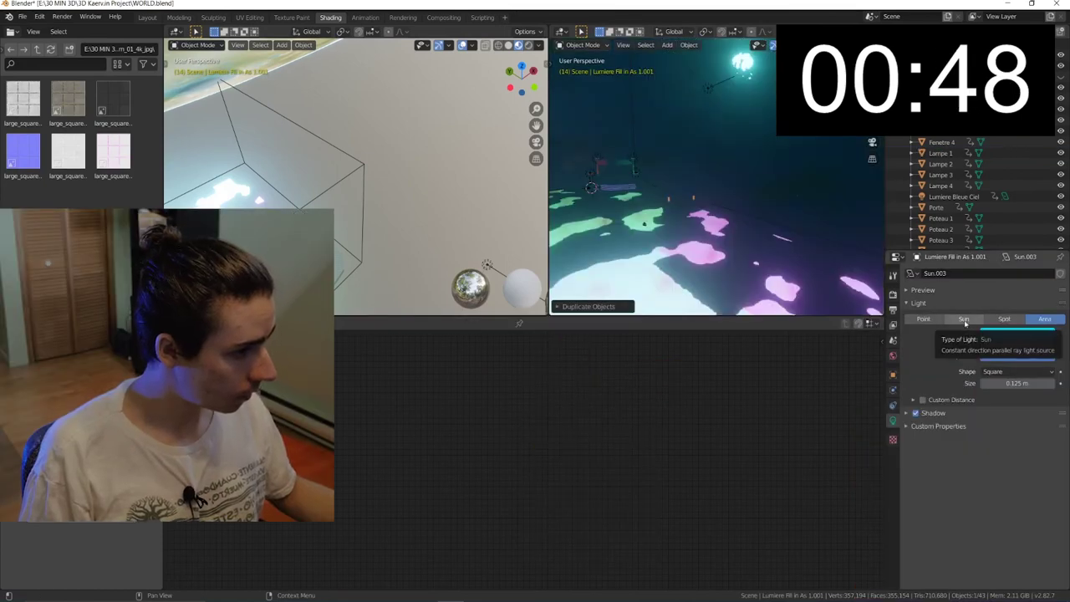
Step: Make the fill light a near-white Sun with new strength, then render a test image
left_click(964, 320)
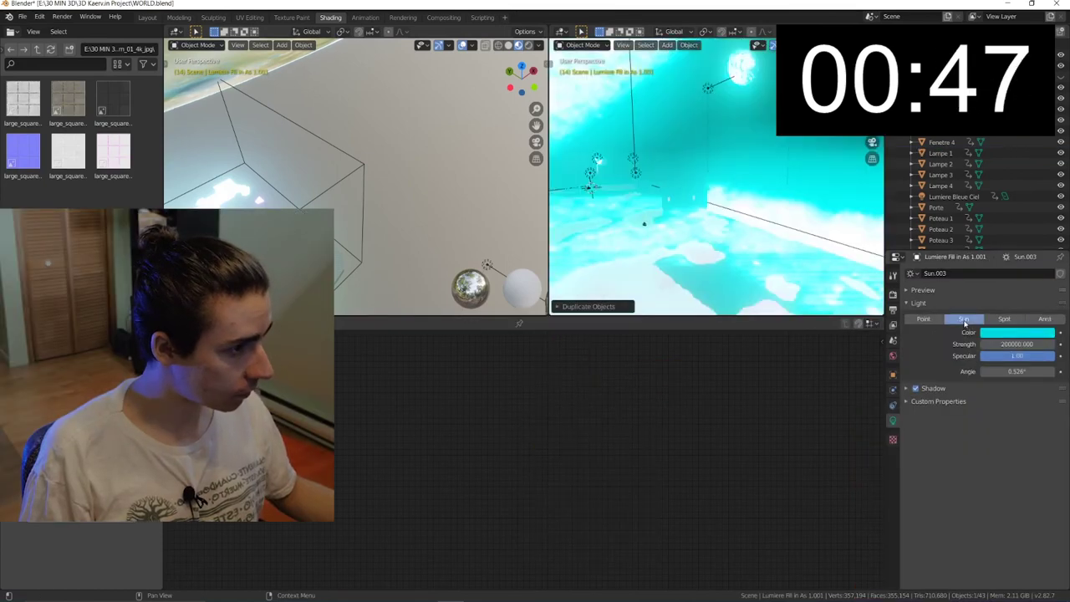
left_click(1003, 333)
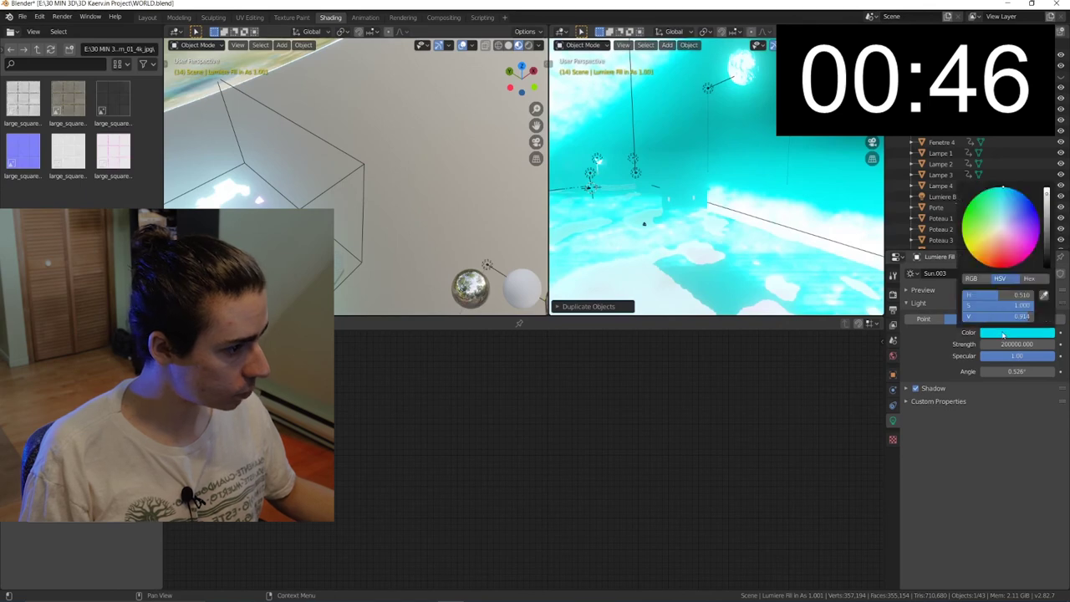
left_click(1003, 231)
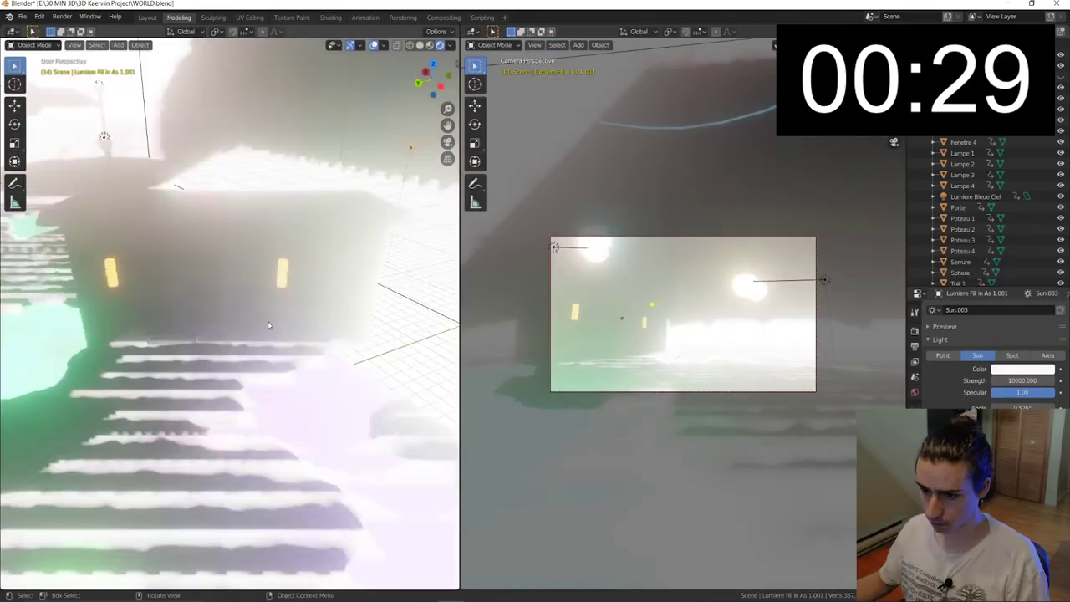
middle_click_drag(290, 361, 280, 364)
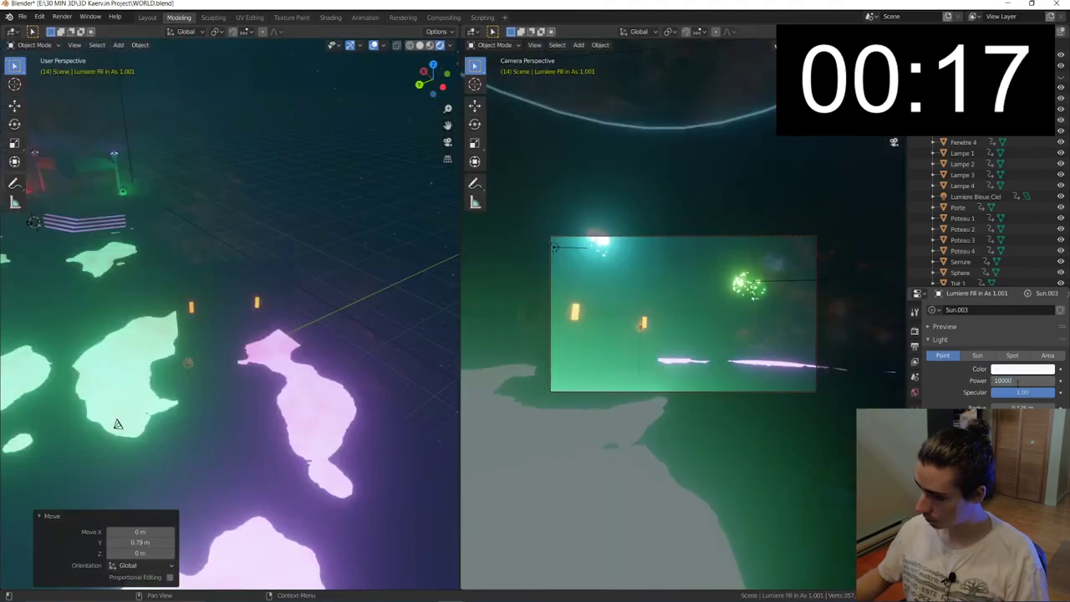
key("Return")
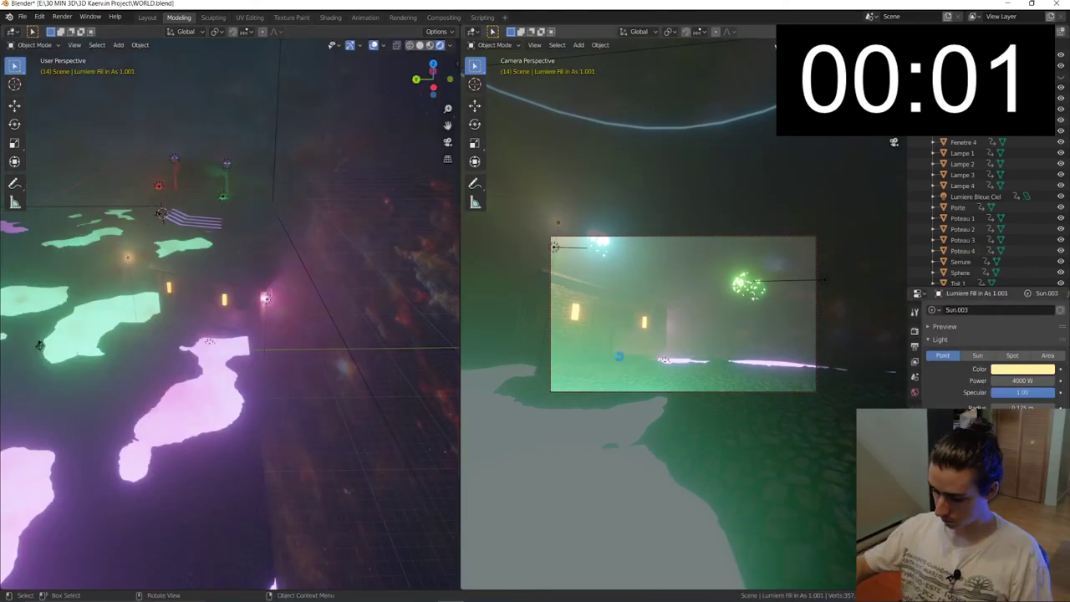
key("F12")
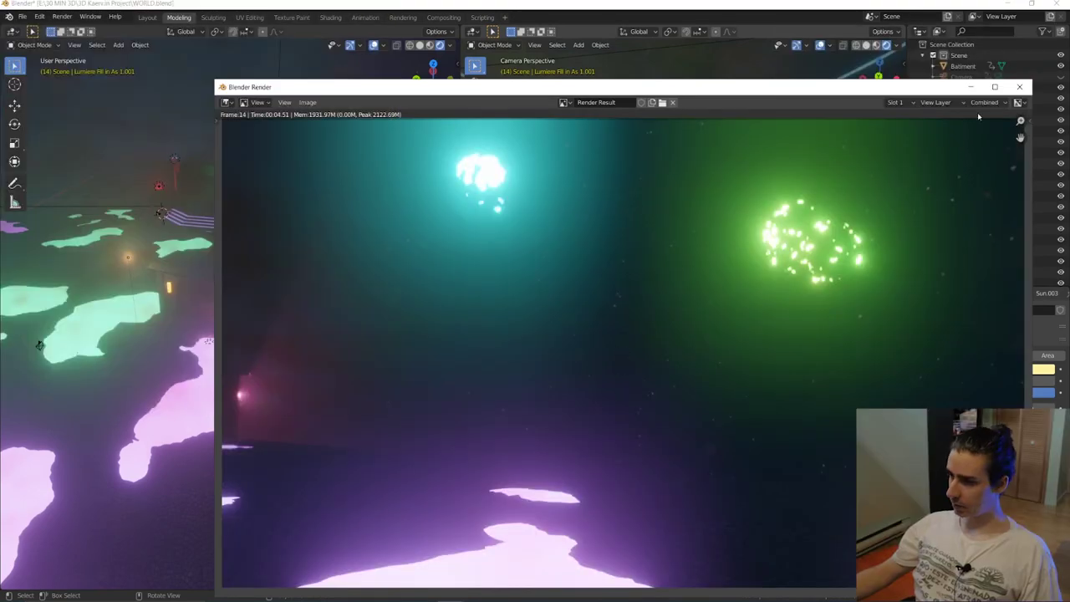
Step: Delete the extra Camera.002 and render the night scene again
left_click(1018, 88)
left_click(992, 100)
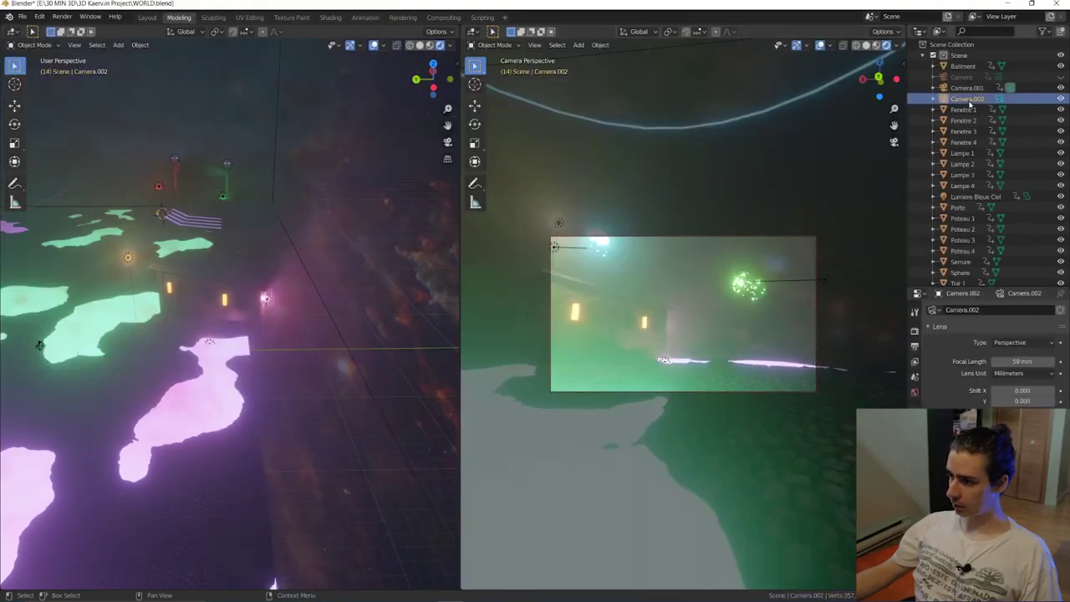
right_click(973, 75)
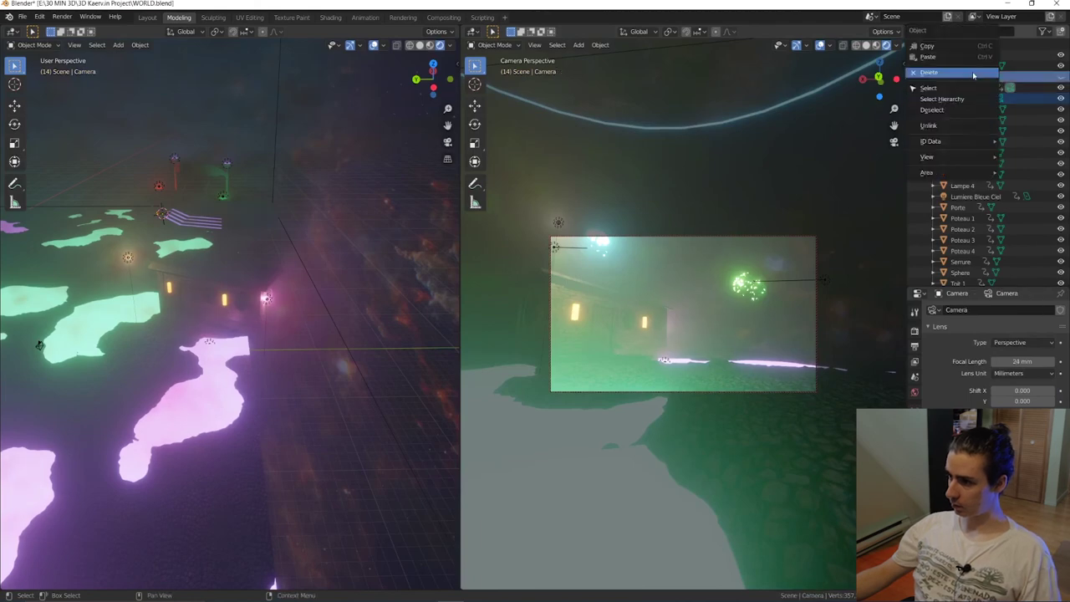
left_click(972, 75)
key("F12")
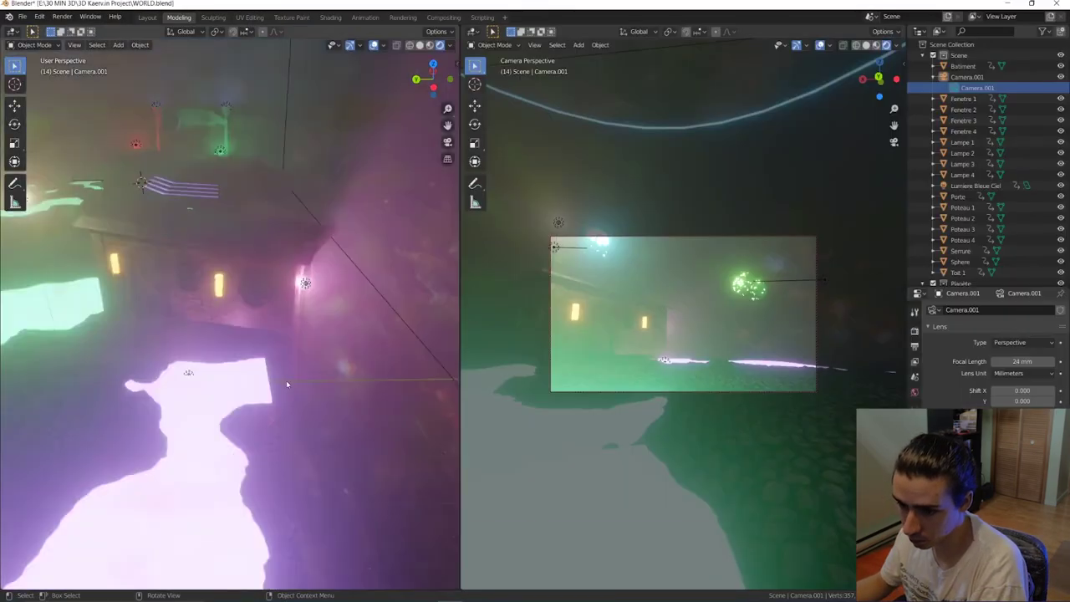
Step: Bring the brick wall with its windows into close view
middle_click_drag(168, 399, 315, 394)
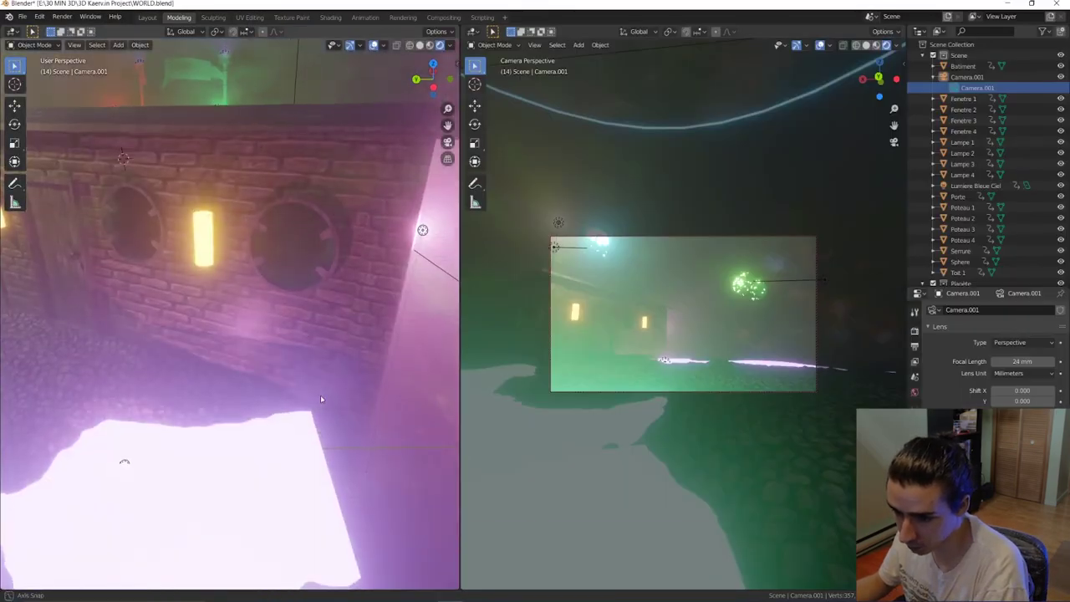